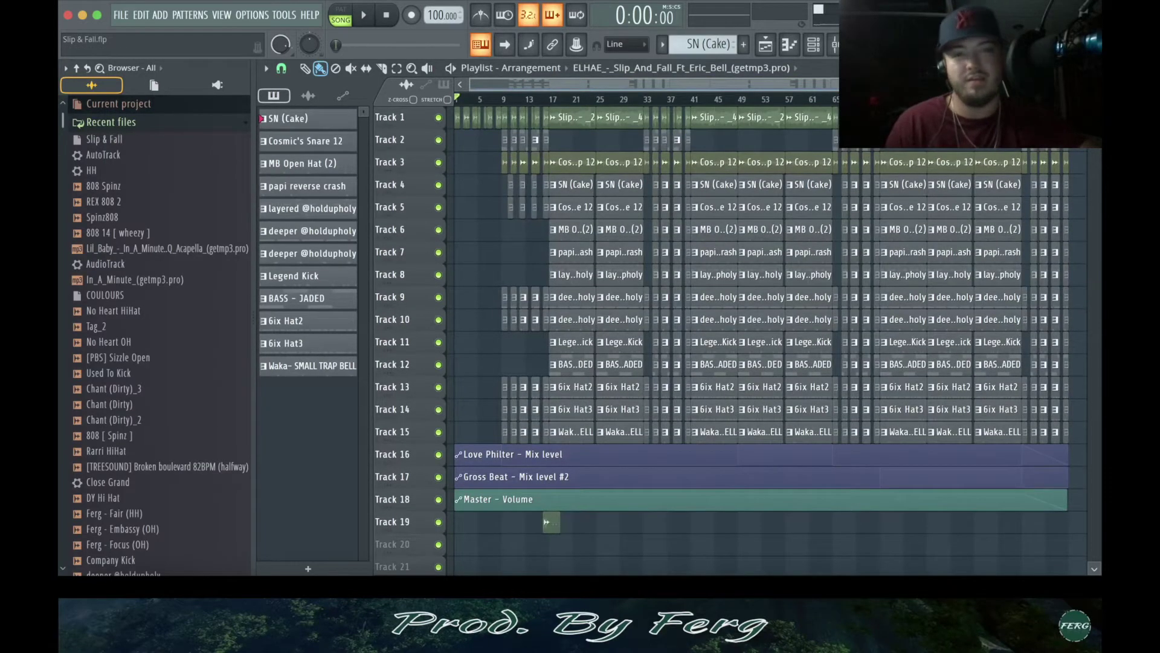
Collapse the browser's recent files list and play the arrangement in the playlist to hear the finished beat
left_click(243, 123)
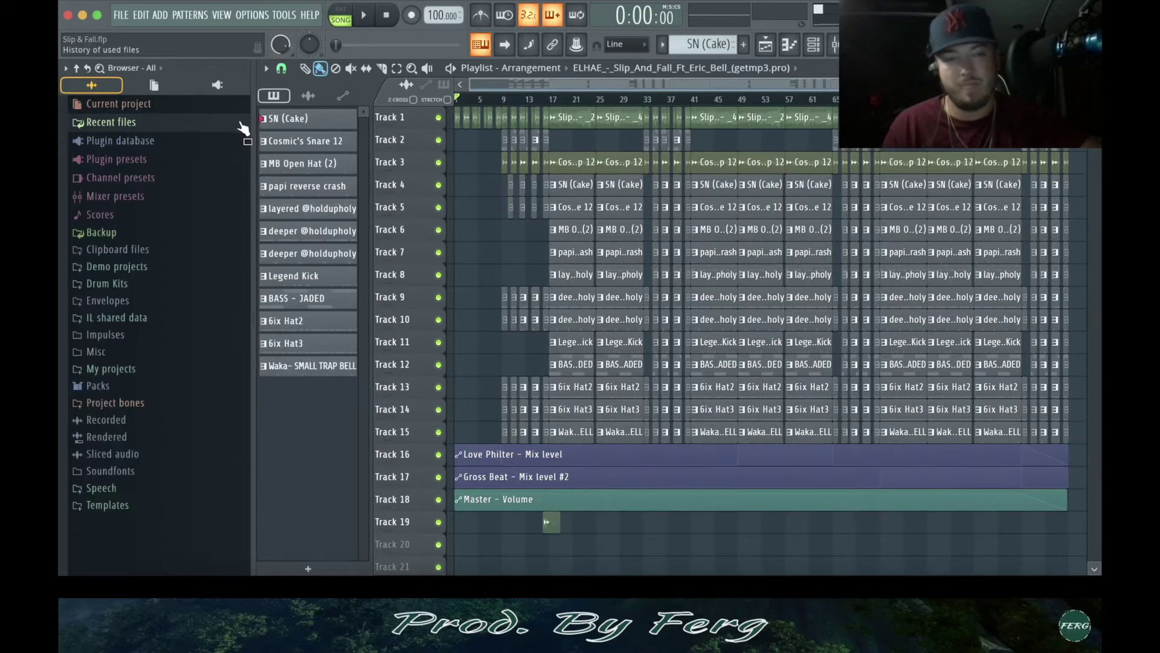
scroll(727, 338, "up", 1)
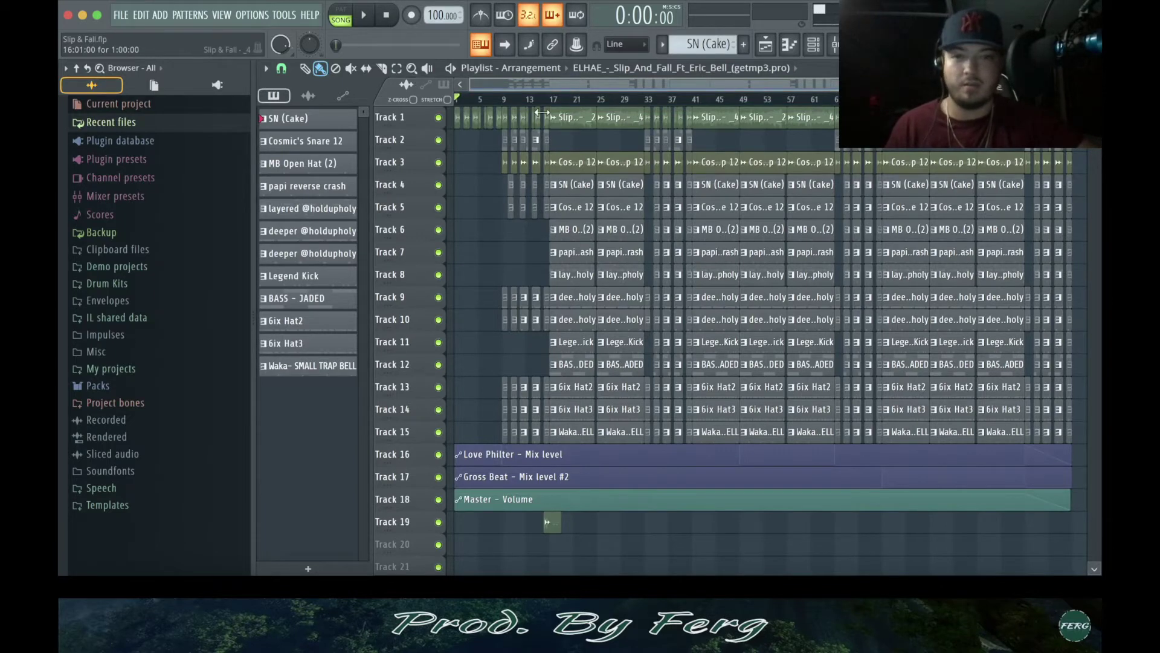
scroll(770, 339, "up", 3)
scroll(771, 339, "down", 2)
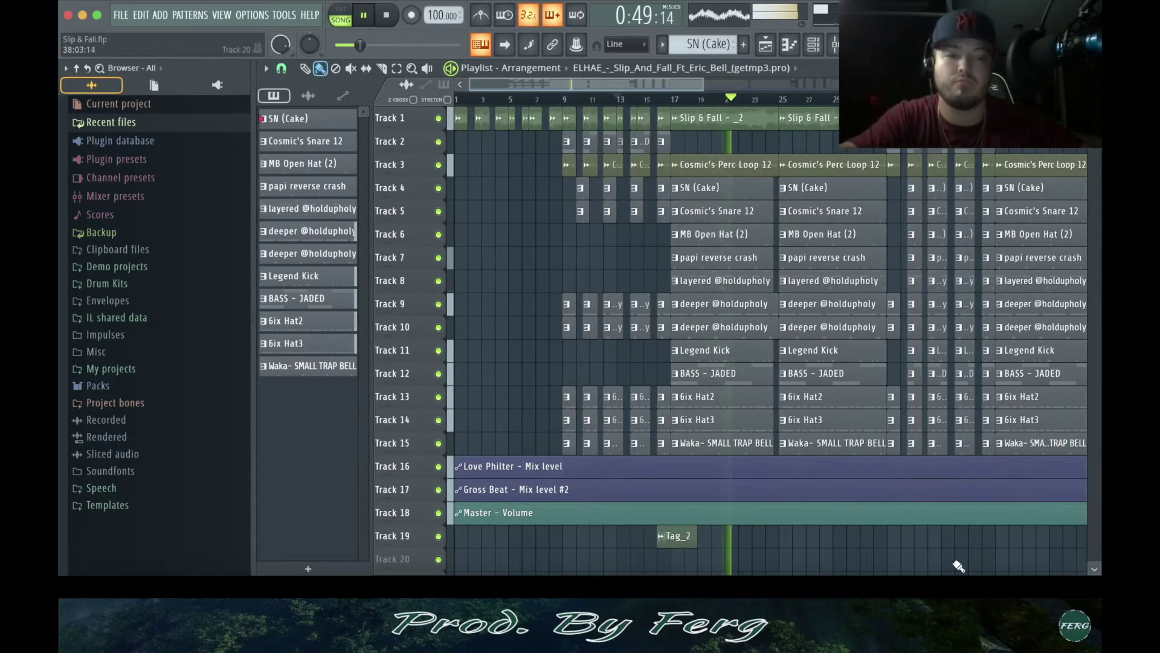
left_click(927, 557)
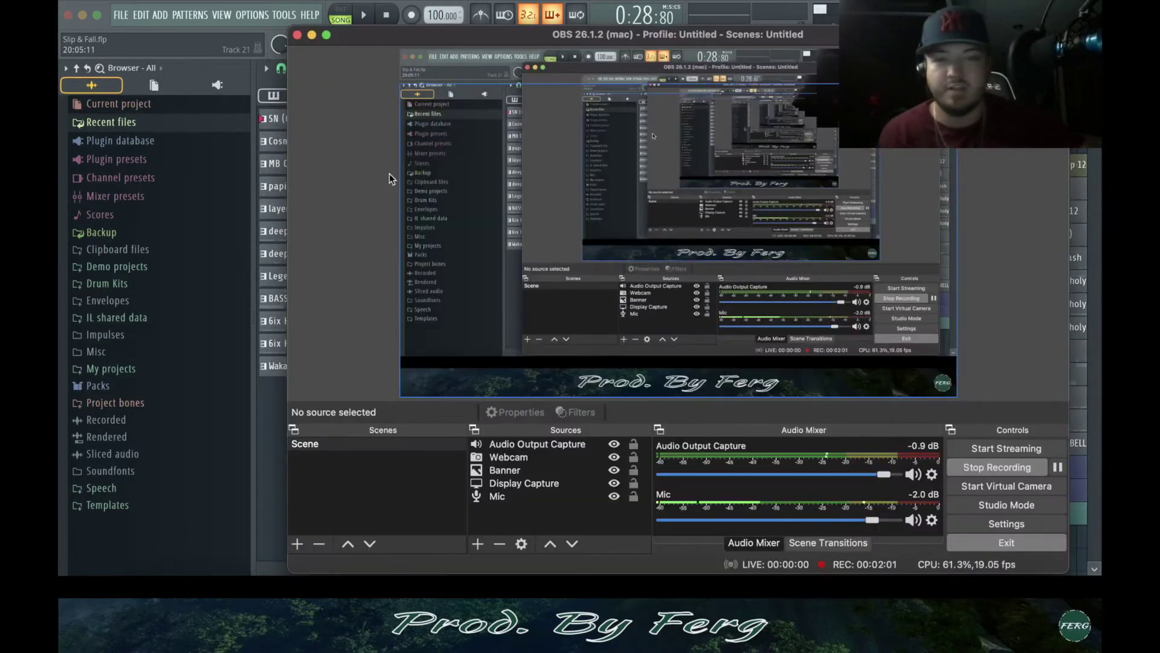
left_click(311, 37)
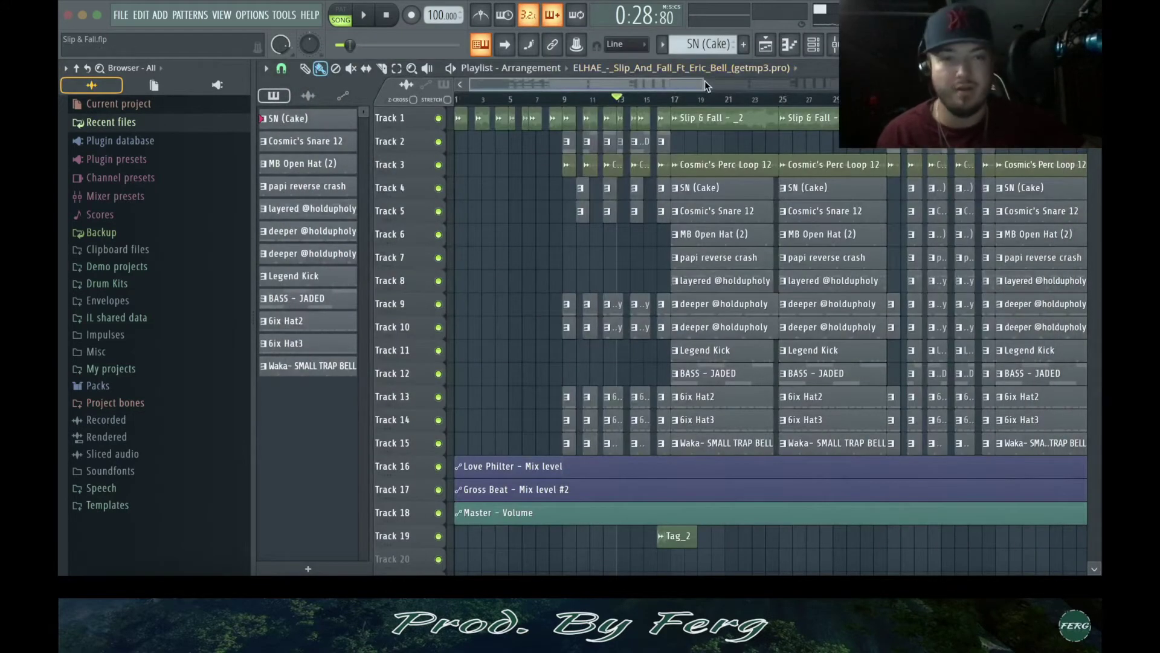
Enlarge the playlist clips and inspect the audio clip settings of Slip & Fall - _2 and the first ELHAE sample
left_click_drag(704, 82, 578, 123)
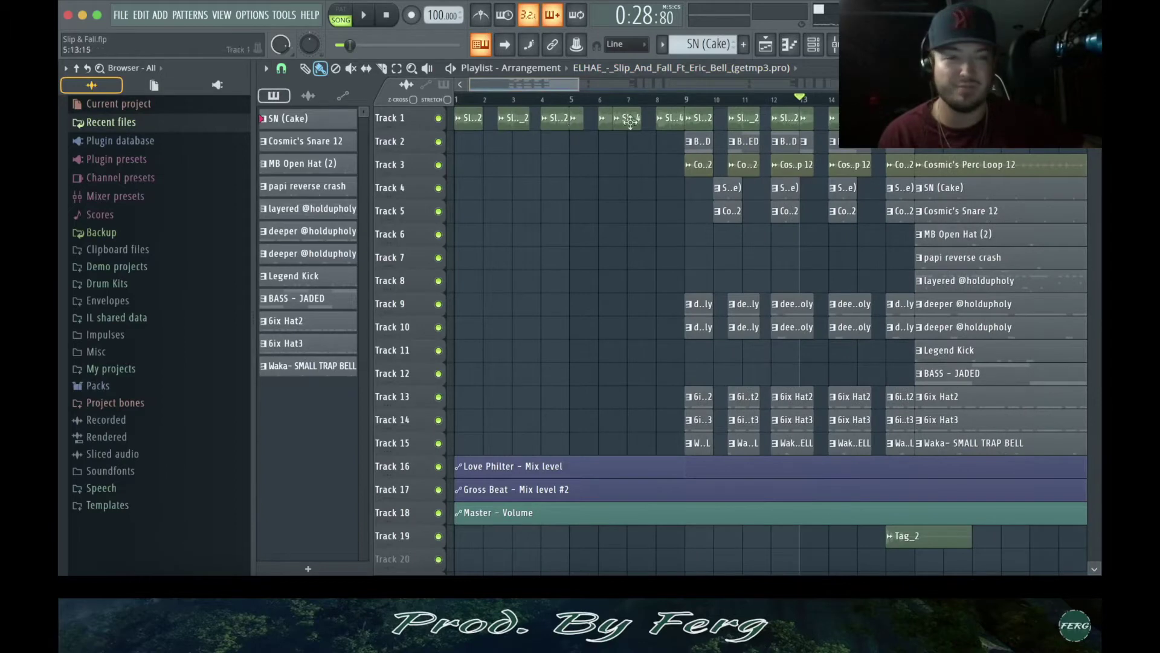
left_click_drag(1094, 92, 1094, 69)
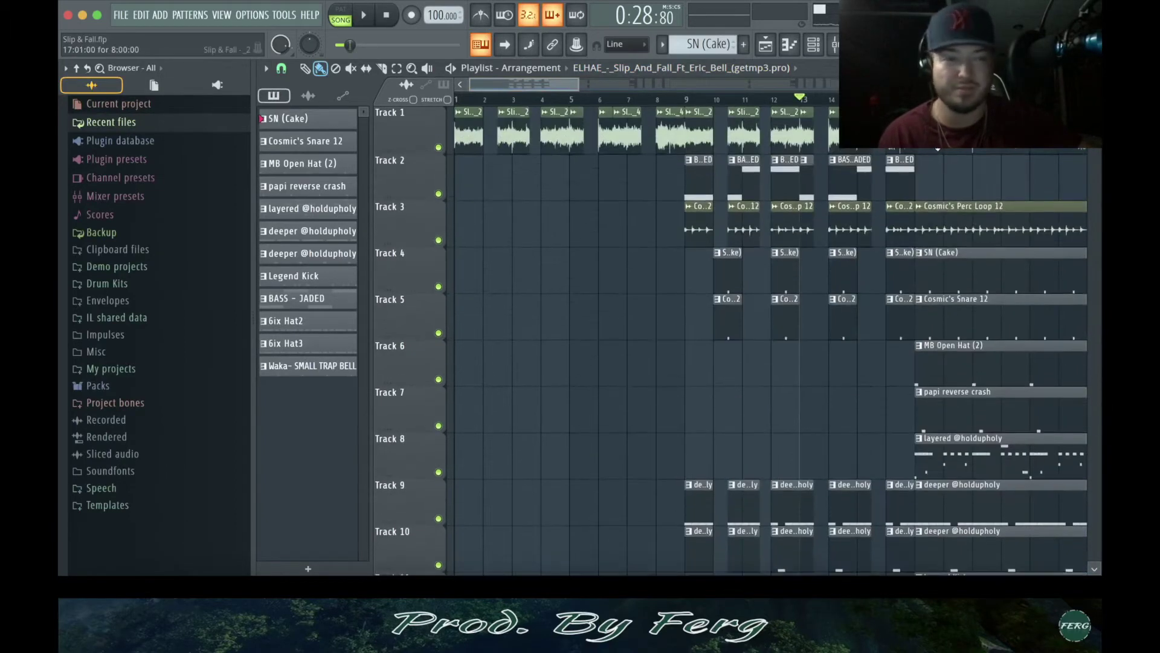
double_click(564, 139)
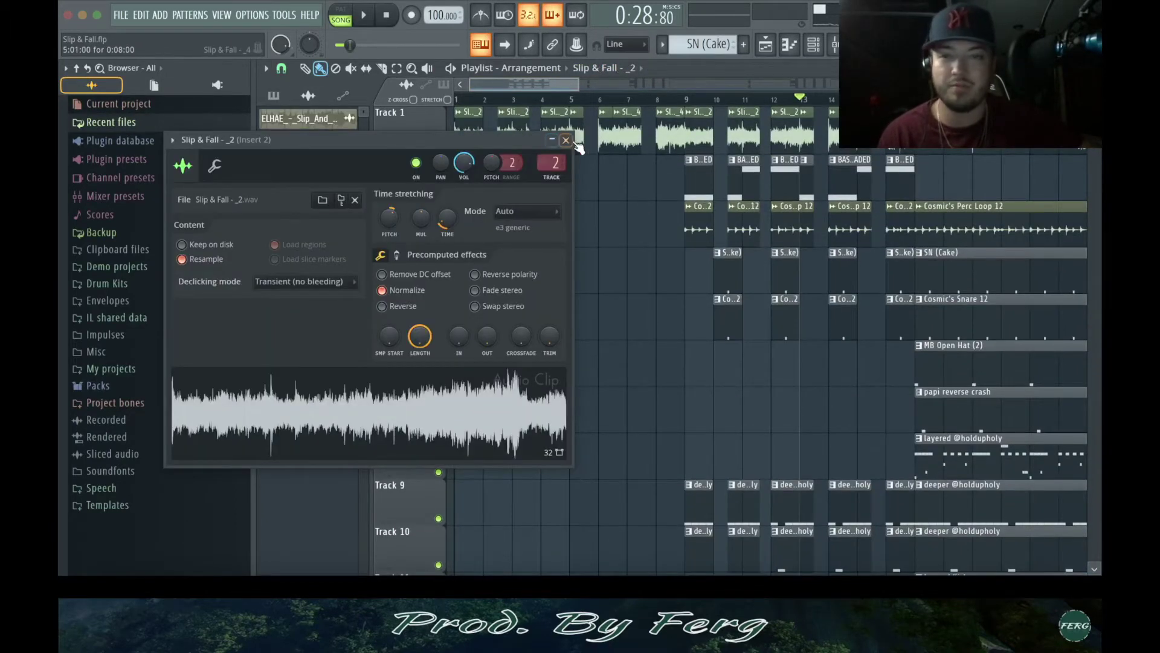
left_click(566, 140)
double_click(332, 119)
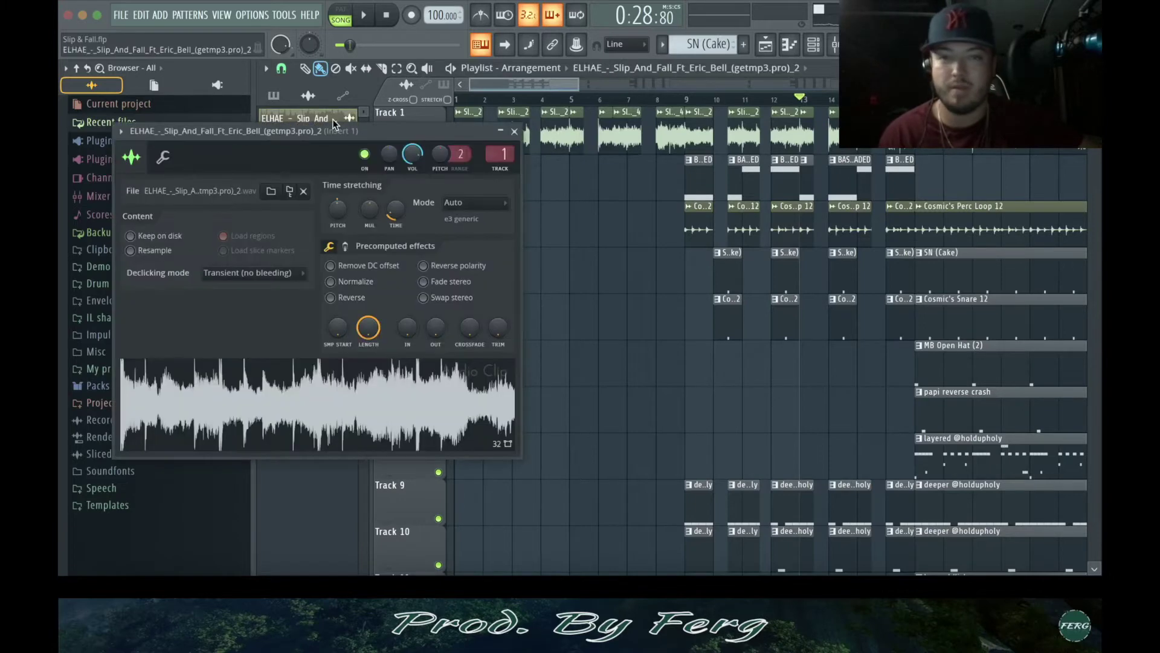
left_click(514, 132)
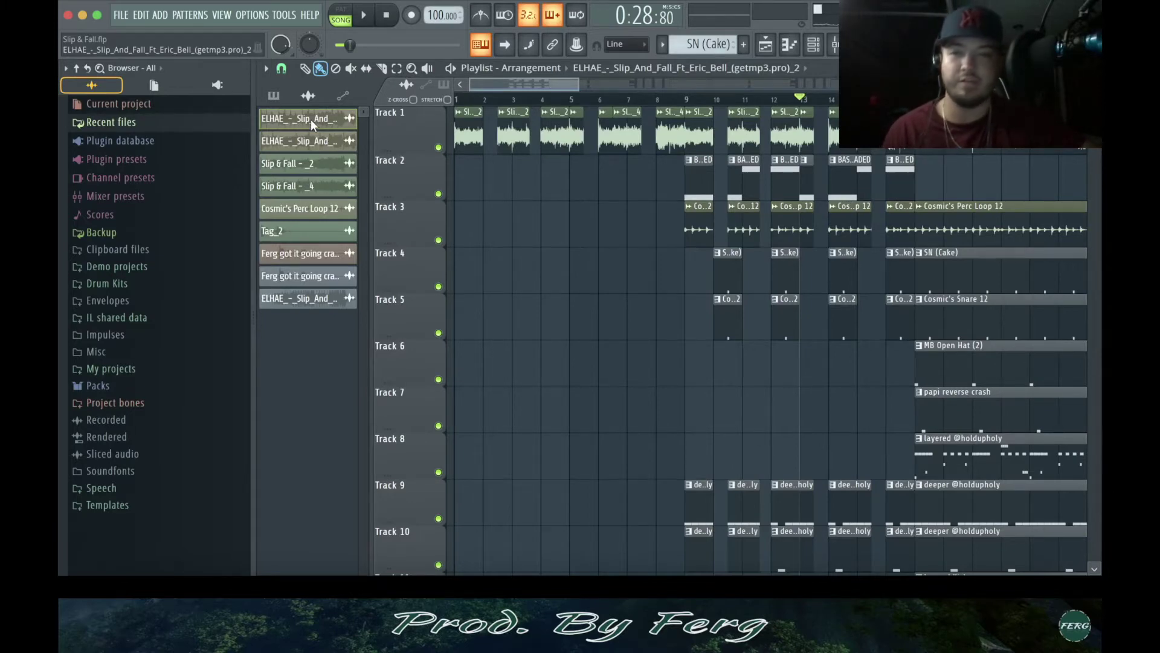
left_click(311, 118)
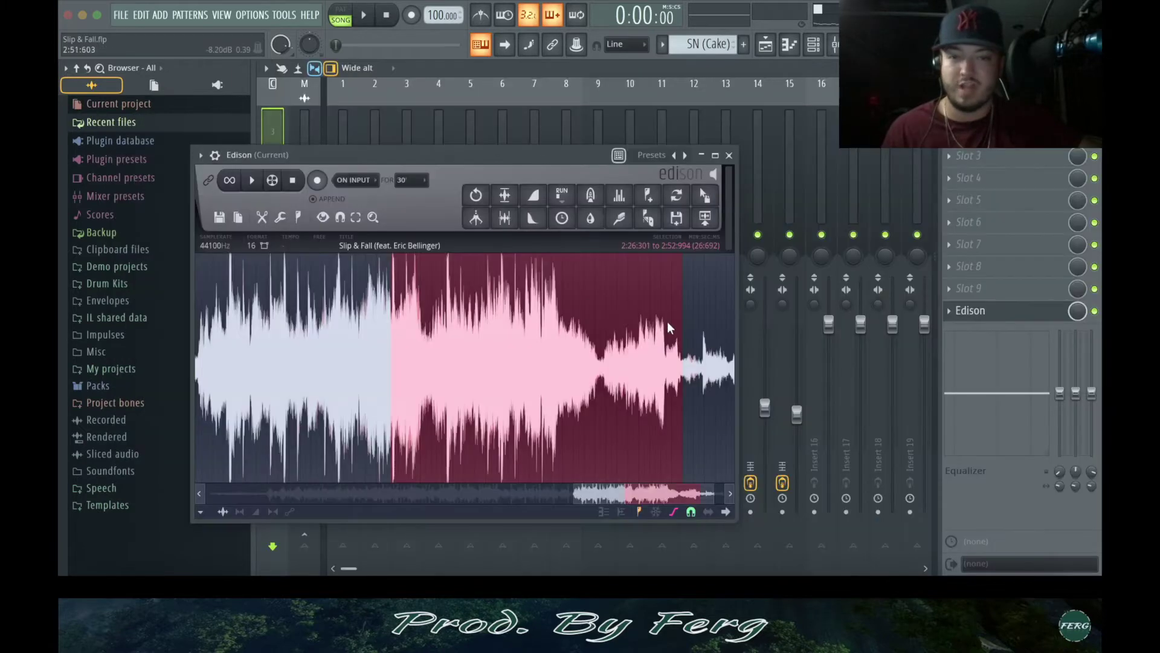
Play the selected Slip & Fall passage from 2:26:301 to 2:52:994 in Edison
scroll(667, 322, "down", 1)
scroll(634, 316, "down", 1)
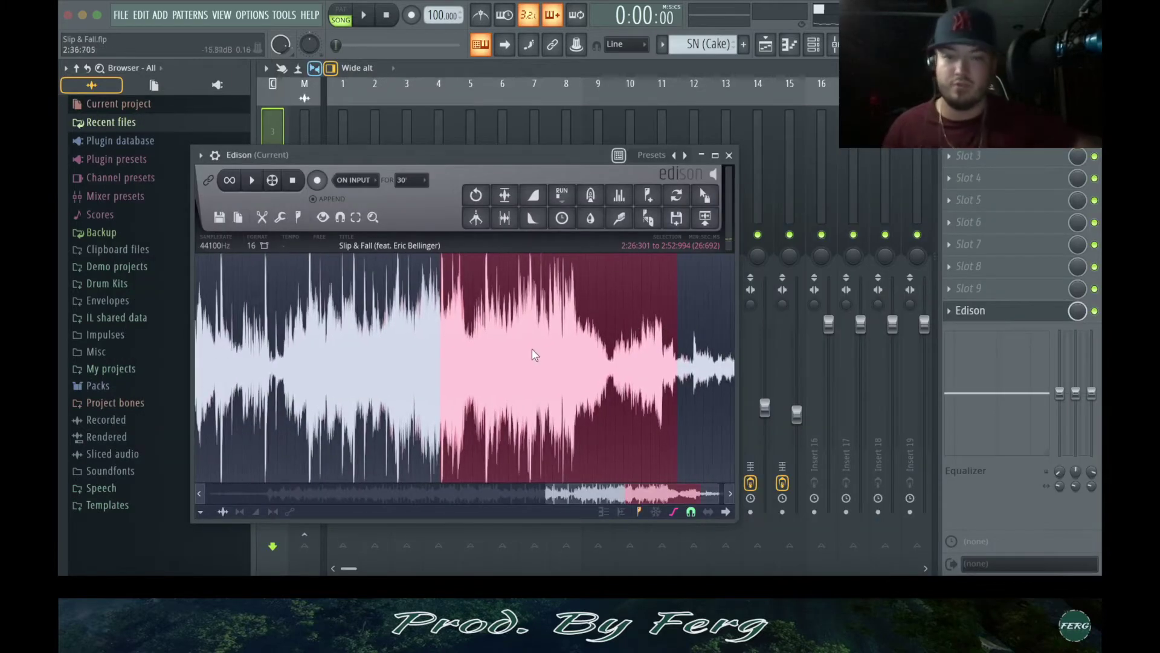
left_click_drag(546, 488, 568, 467)
left_click(252, 180)
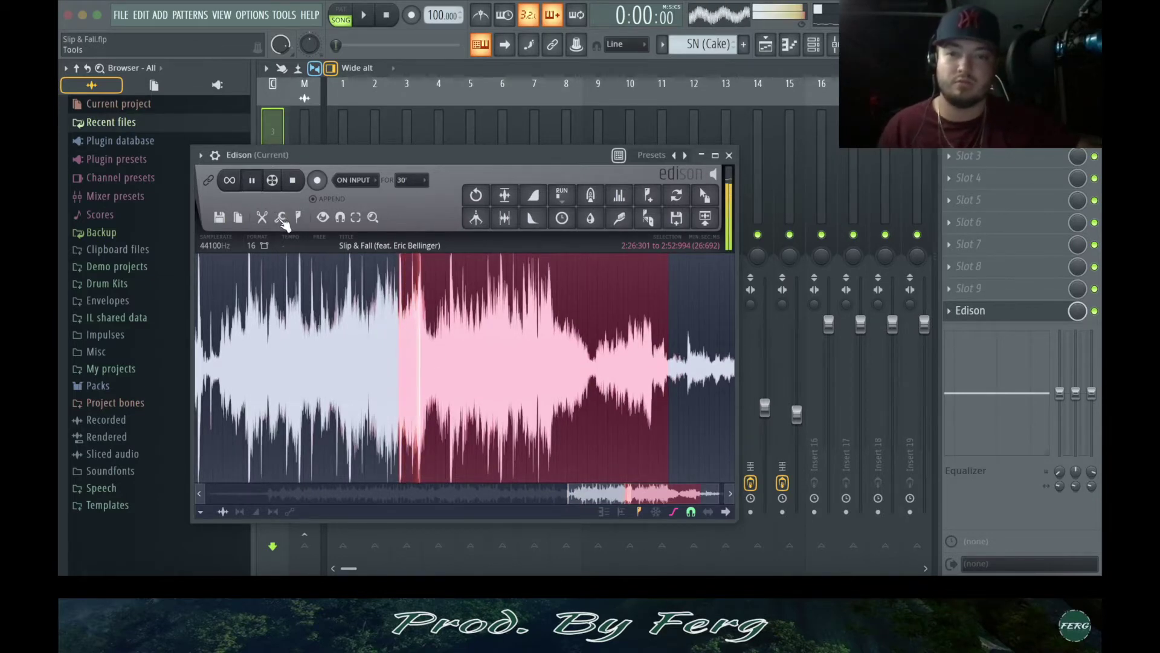
scroll(626, 342, "down", 1)
scroll(629, 343, "up", 1)
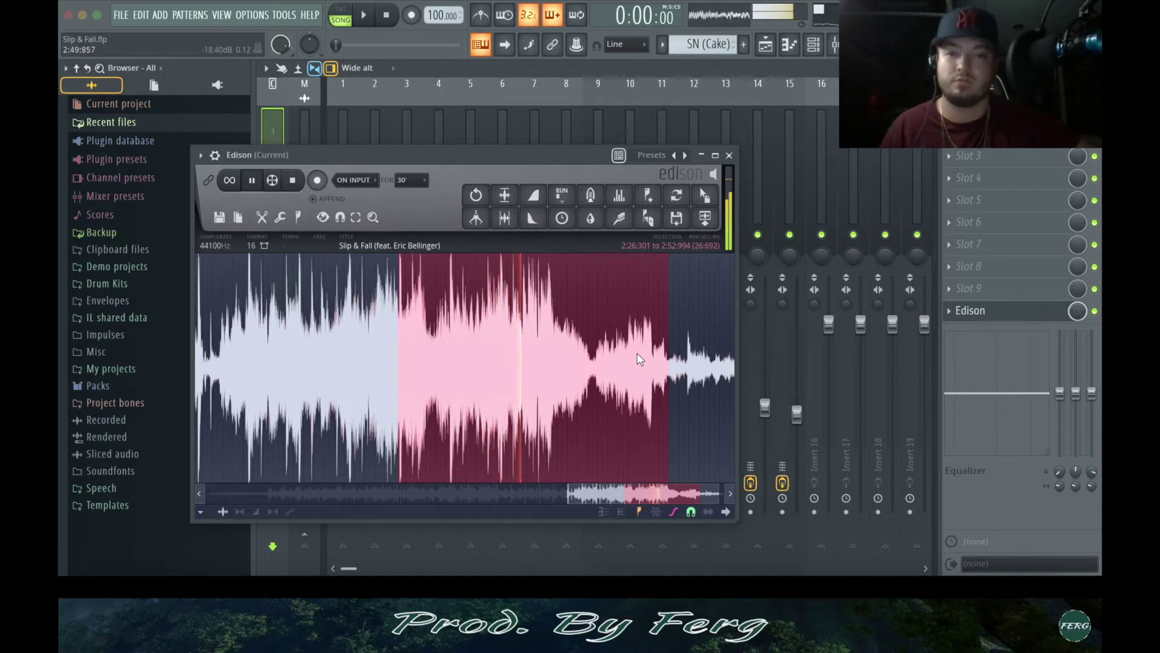
key("space")
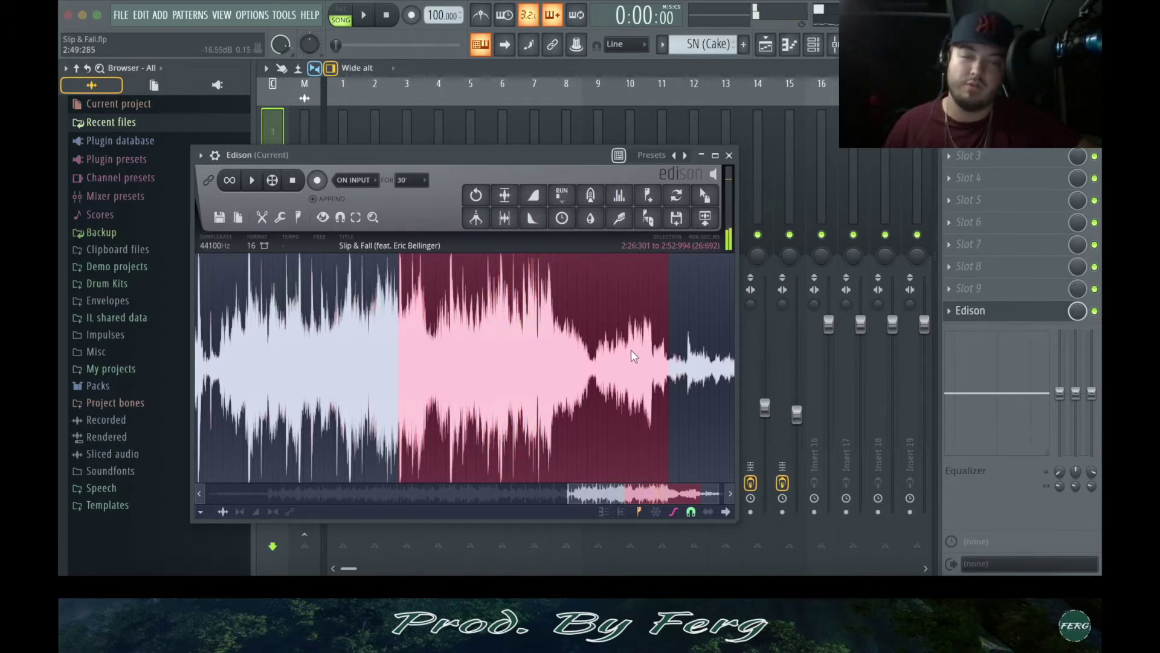
Select the earlier sample passage from 2:10:800 to 2:26:301 in Edison and listen to it
left_click_drag(399, 362, 315, 365)
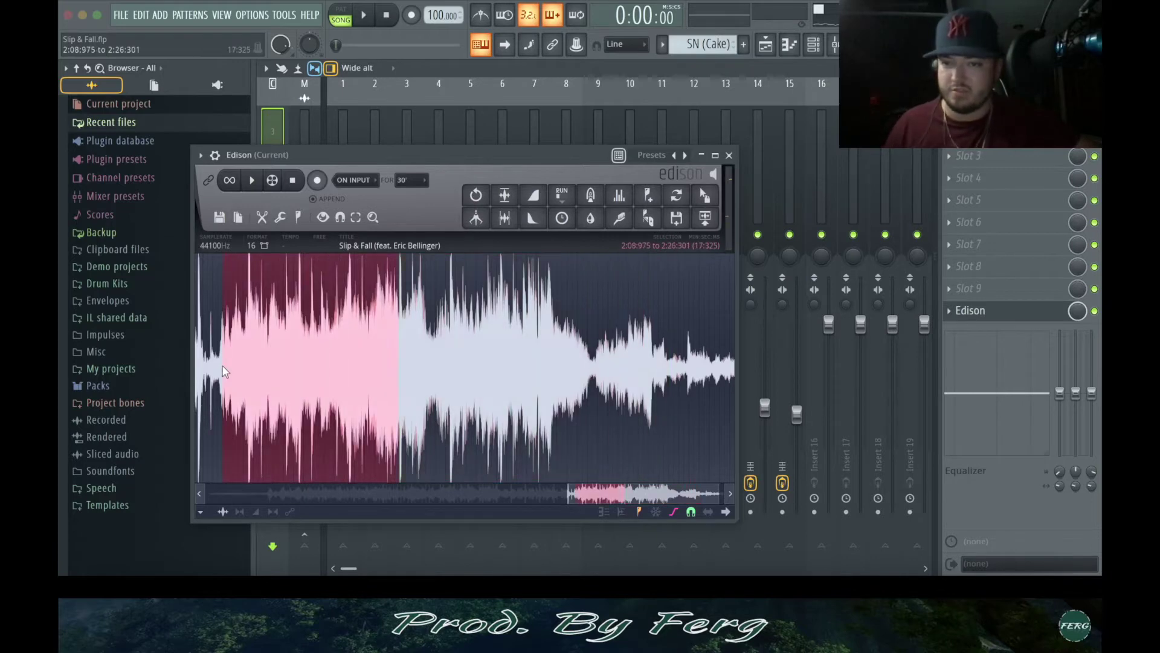
key("space")
left_click_drag(262, 366, 284, 365)
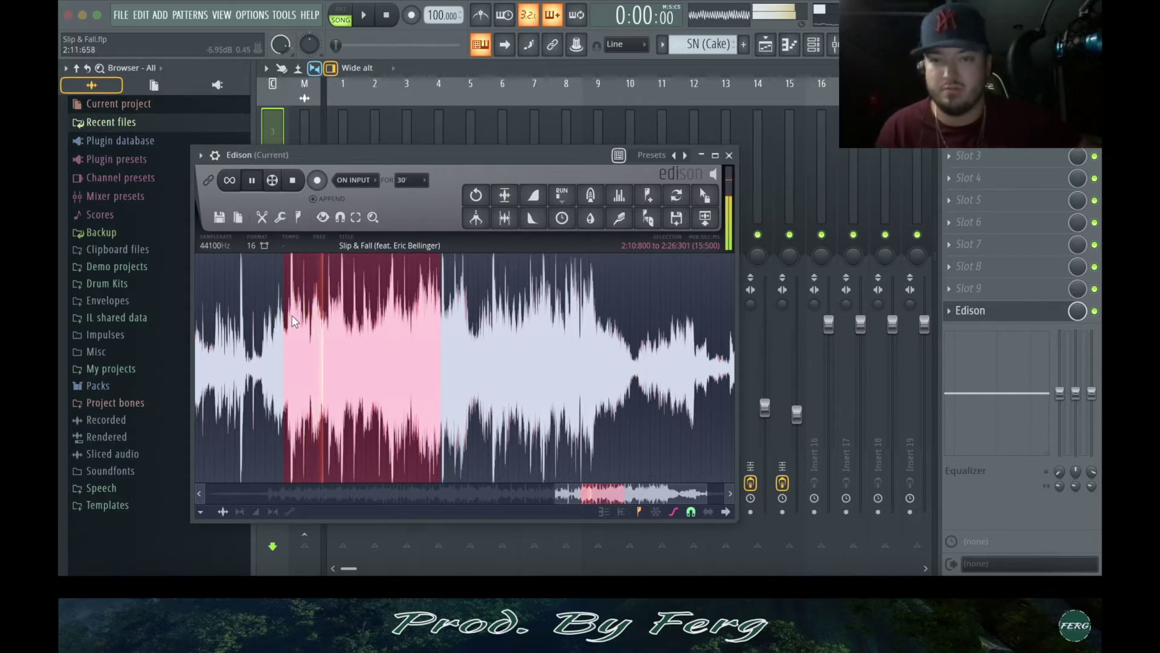
left_click(253, 183)
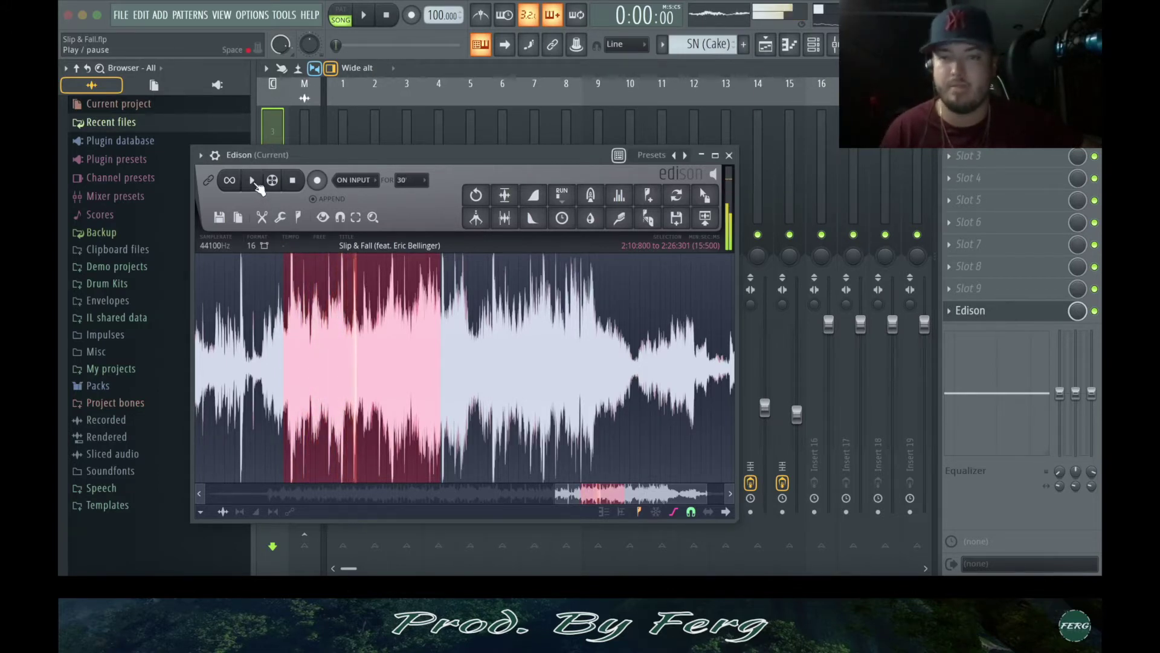
Close Edison and return to the playlist, zoomed in on the beginning of the arrangement
left_click(729, 156)
key("F9")
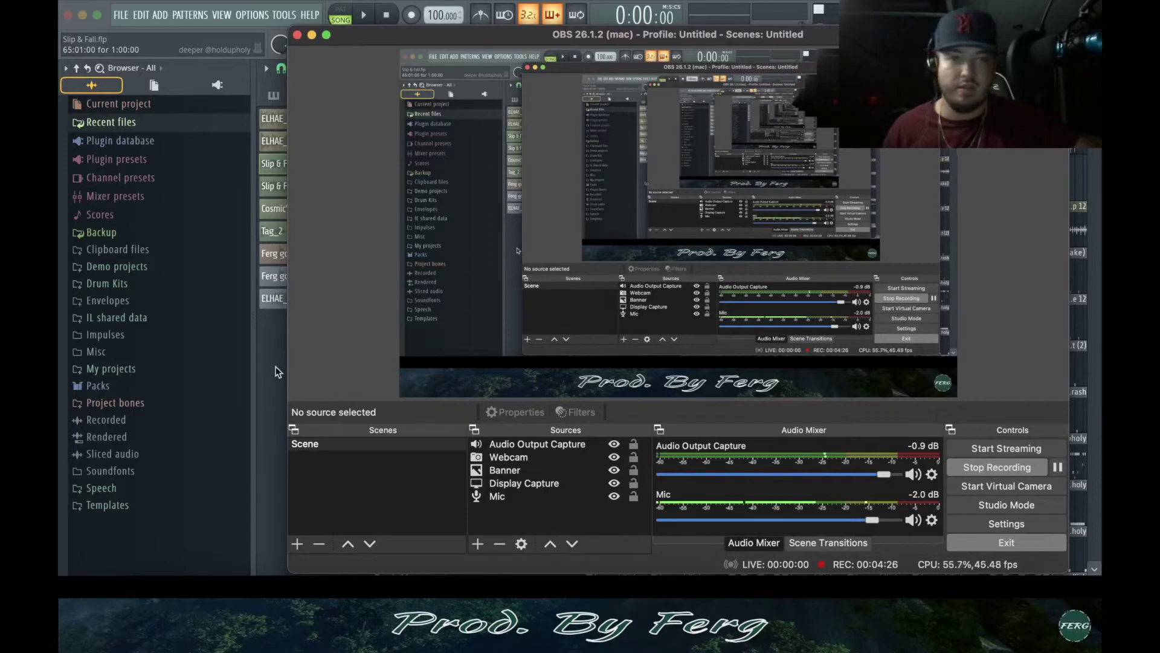
left_click(310, 35)
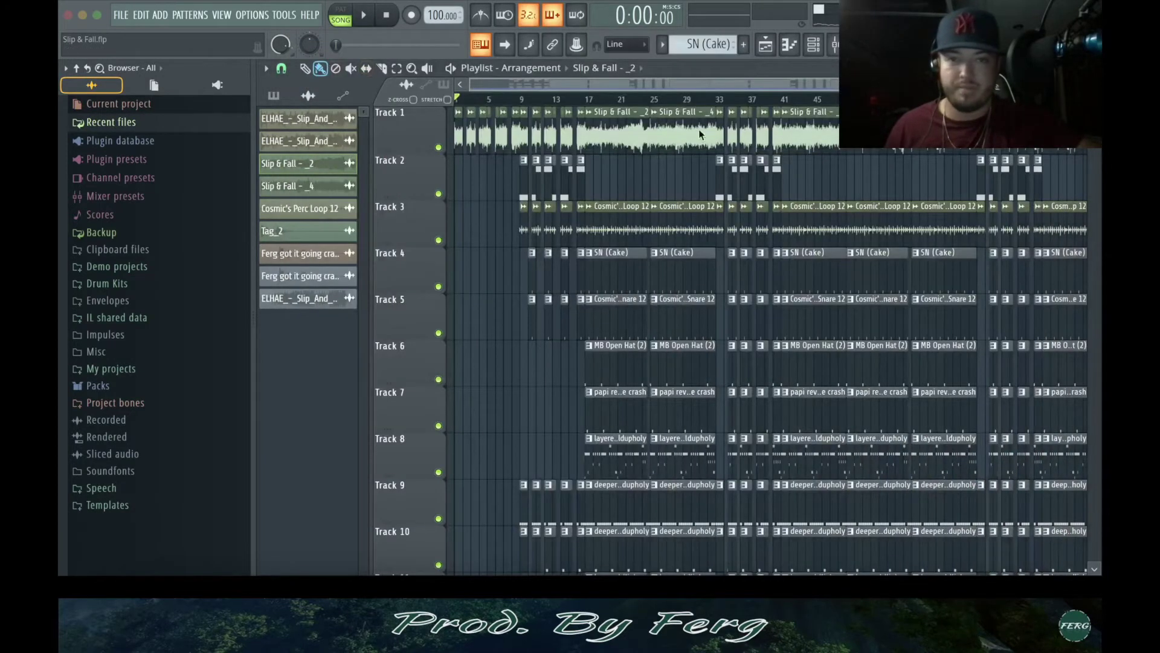
scroll(658, 98, "up", 6)
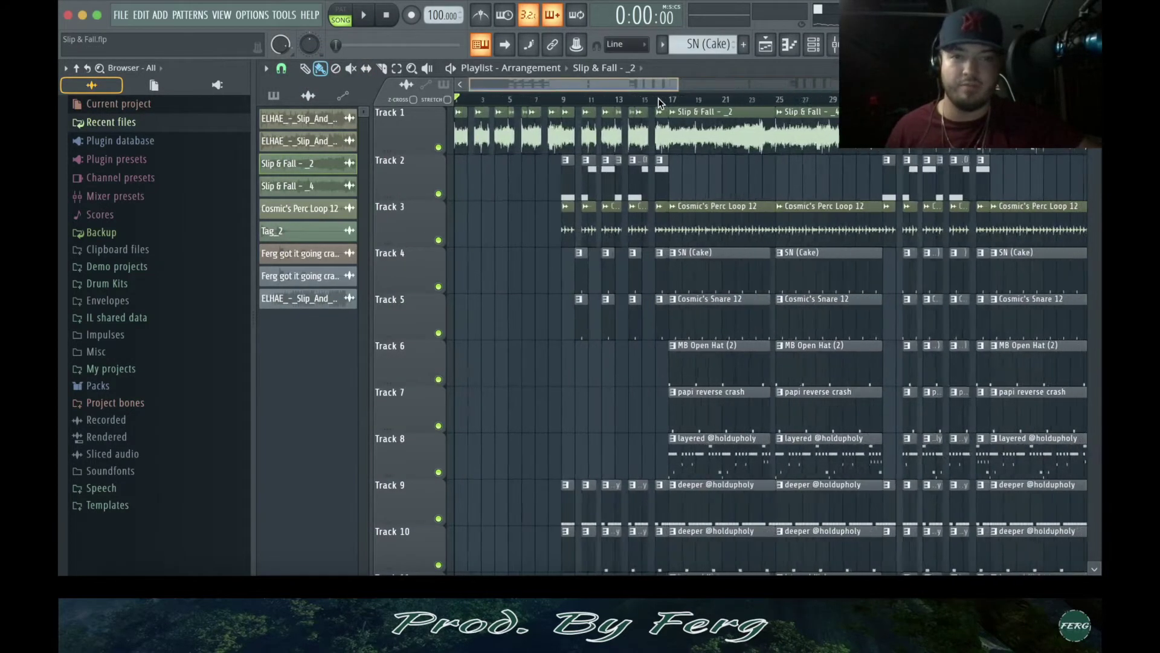
Open the sample properties from Edison in the mixer and set the samplerate to 2600 Hz with resampling enabled
left_click(832, 45)
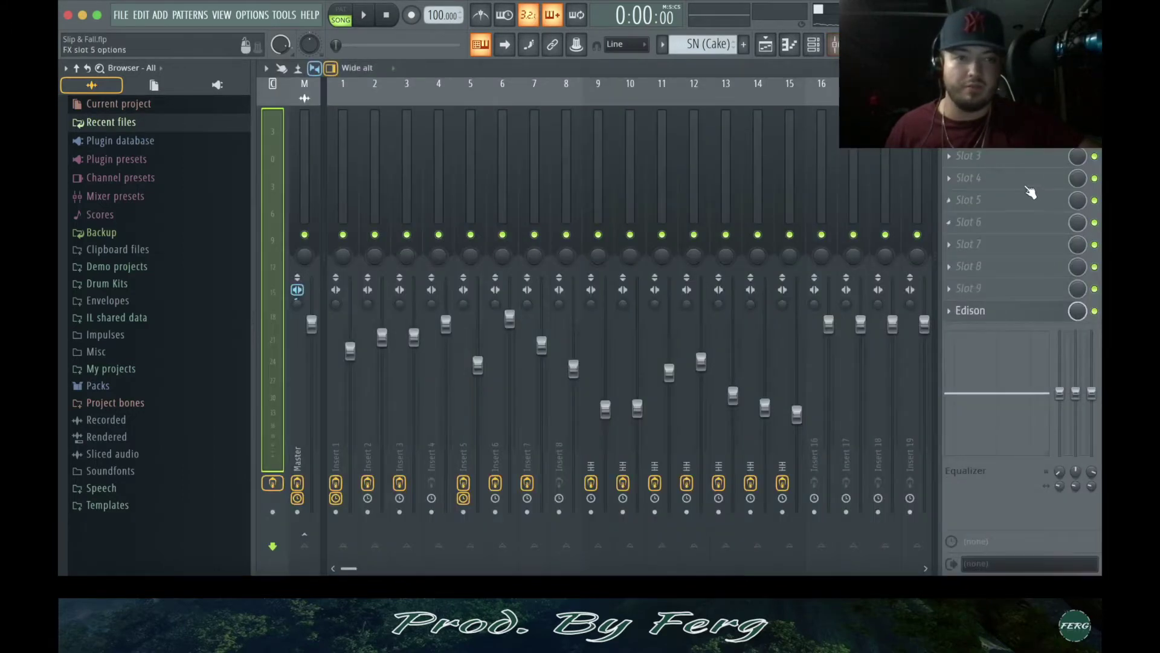
left_click(974, 310)
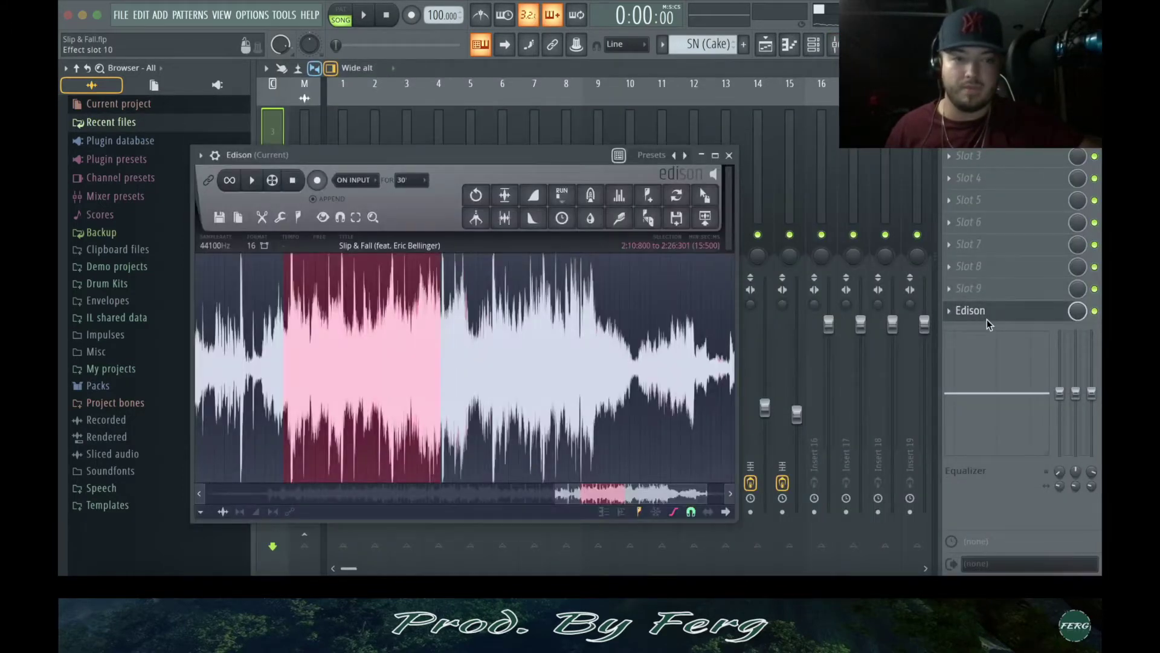
left_click(219, 246)
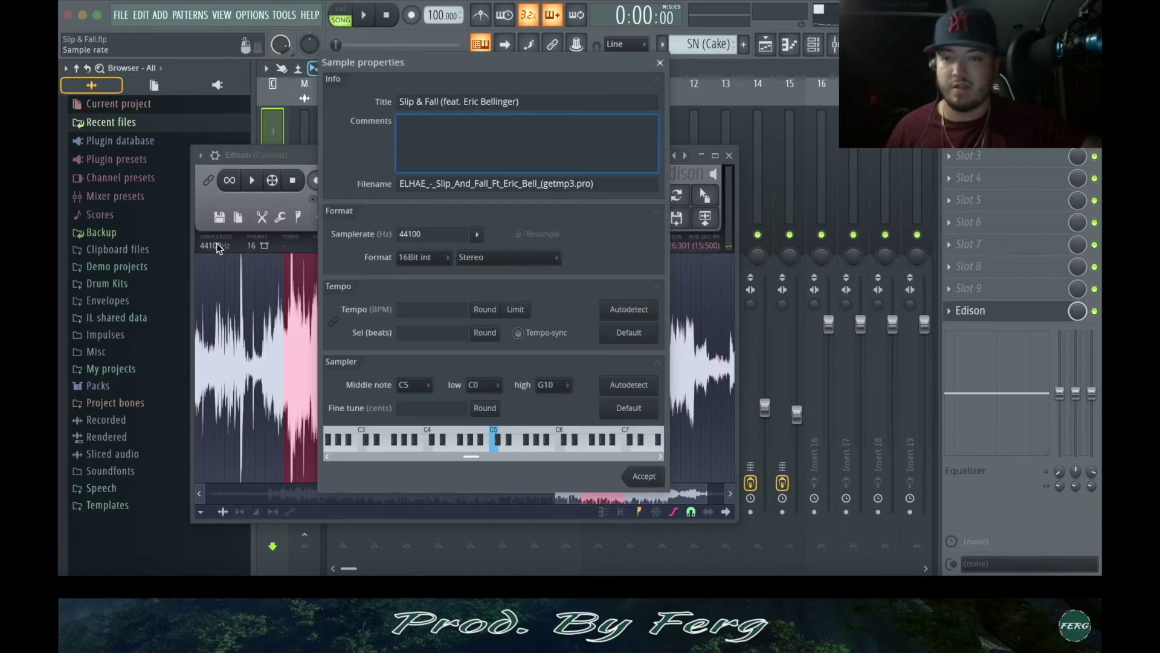
double_click(441, 233)
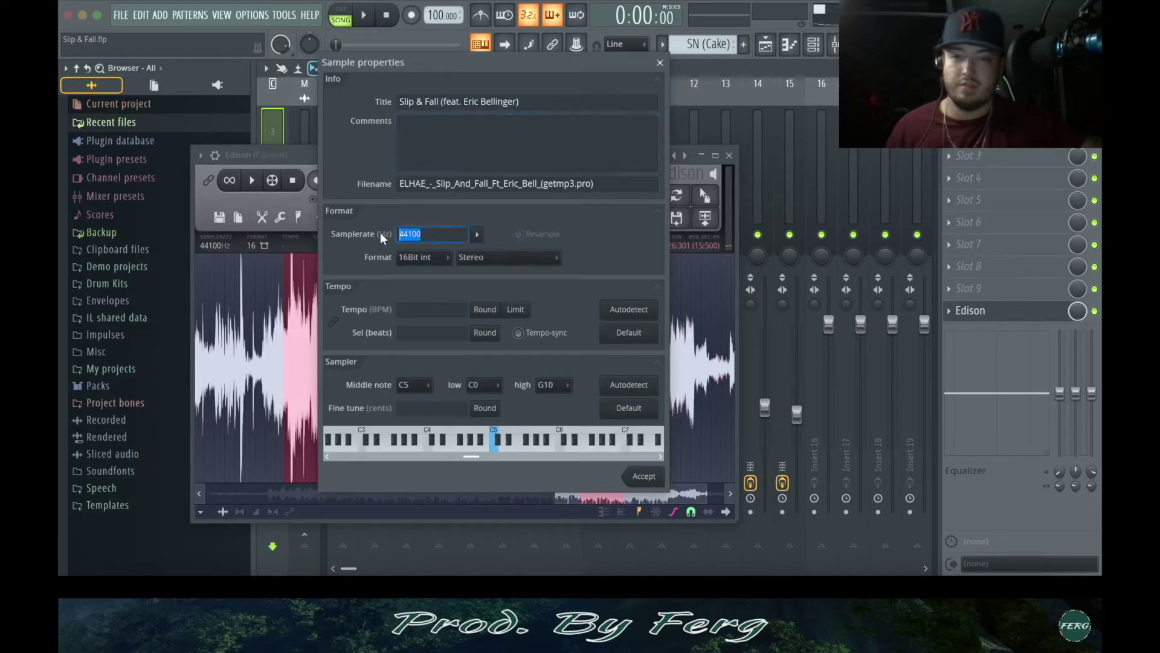
key("BackSpace")
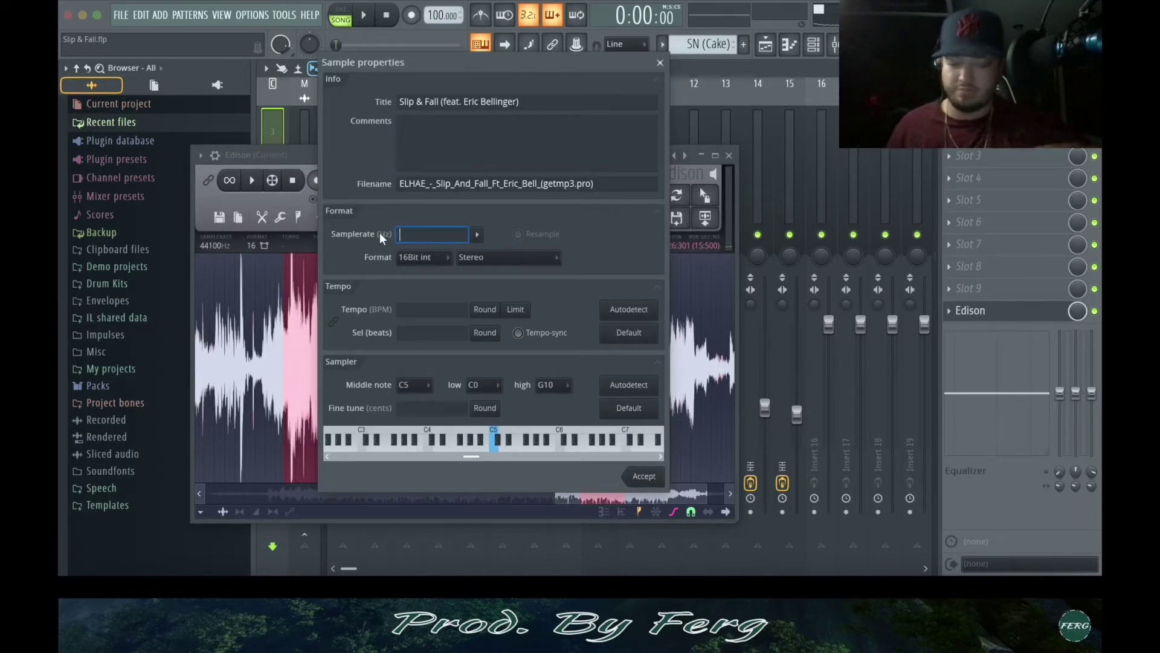
type("260")
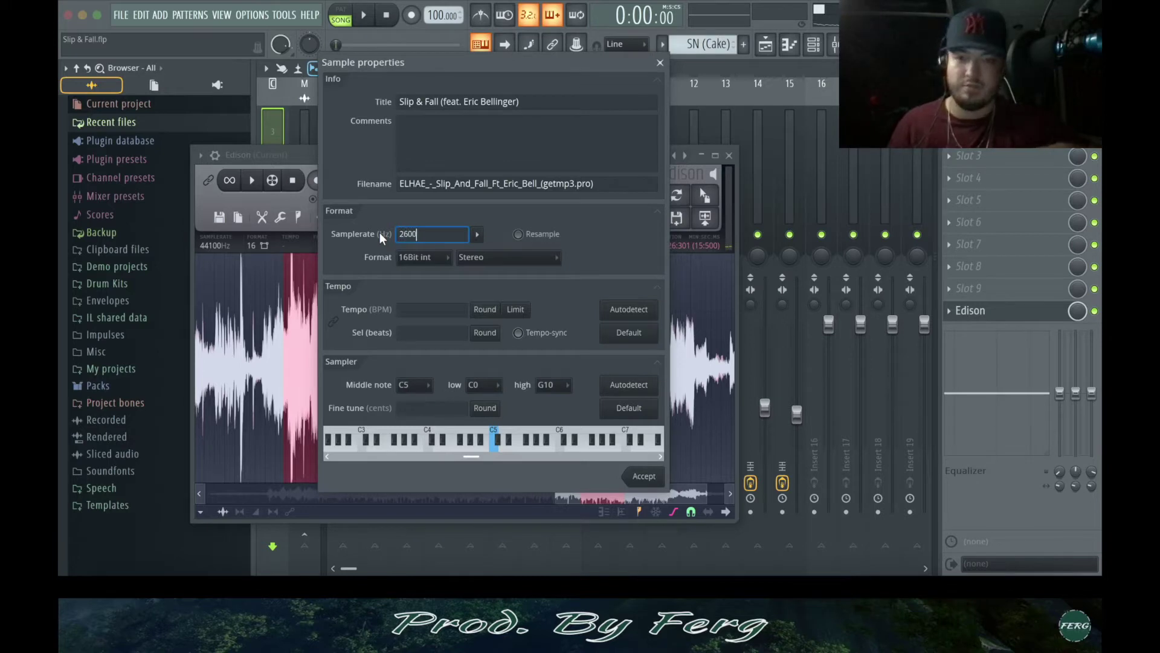
type("0")
left_click(518, 235)
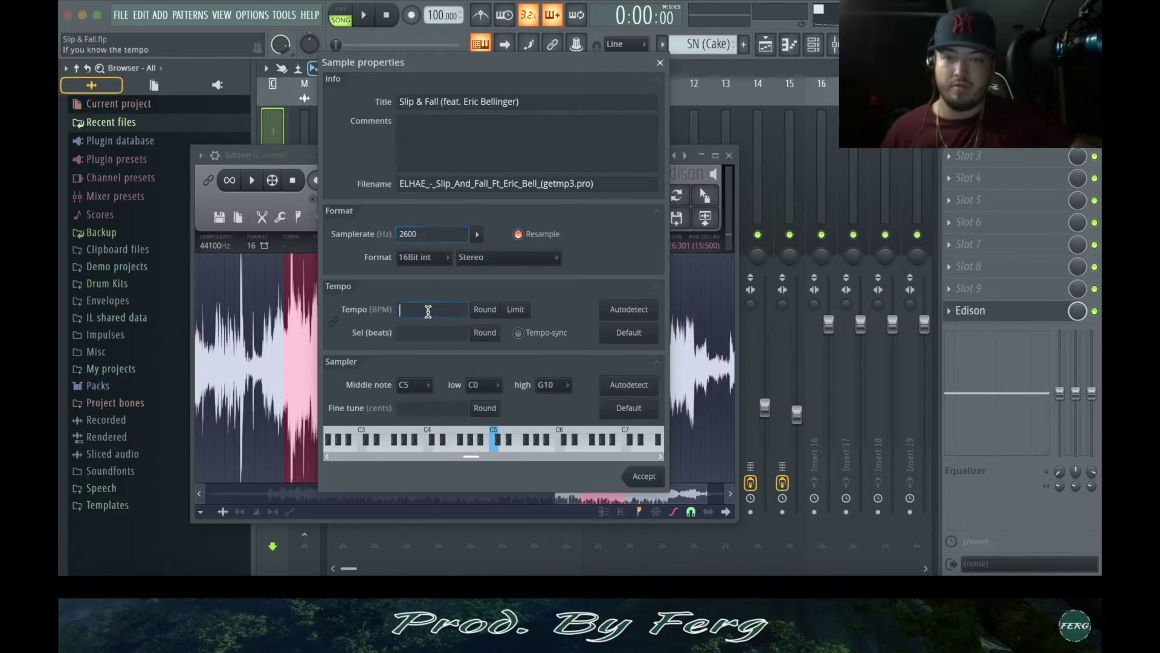
Set the sample's tempo to 100 BPM, enable tempo-sync and accept the properties
type("100")
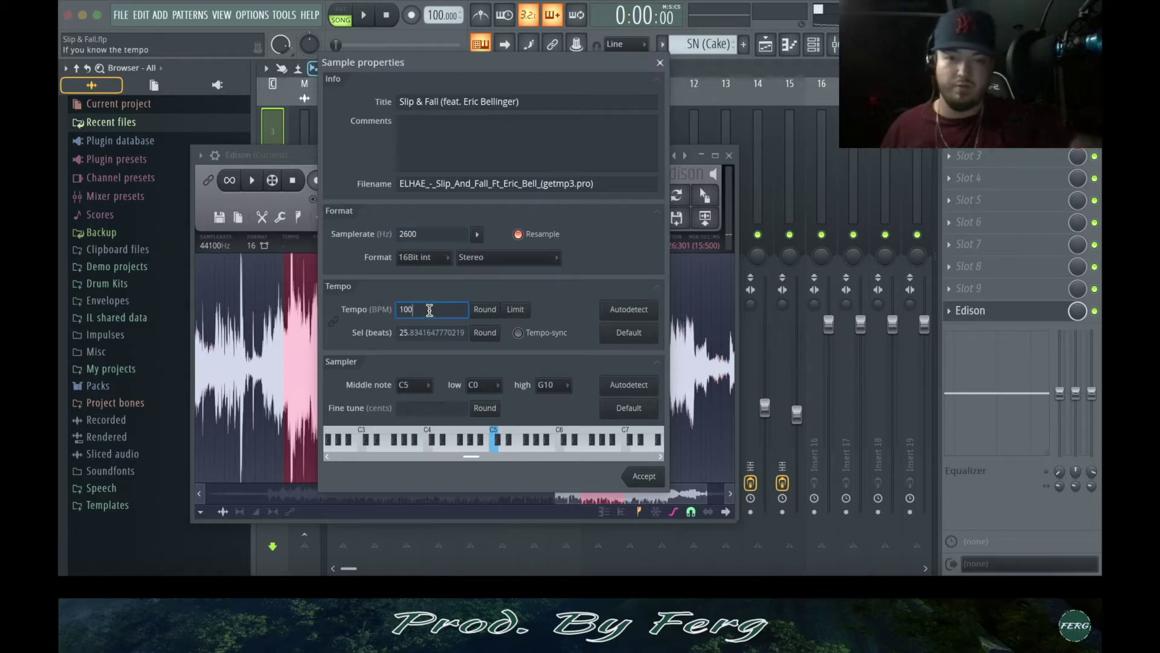
left_click(519, 332)
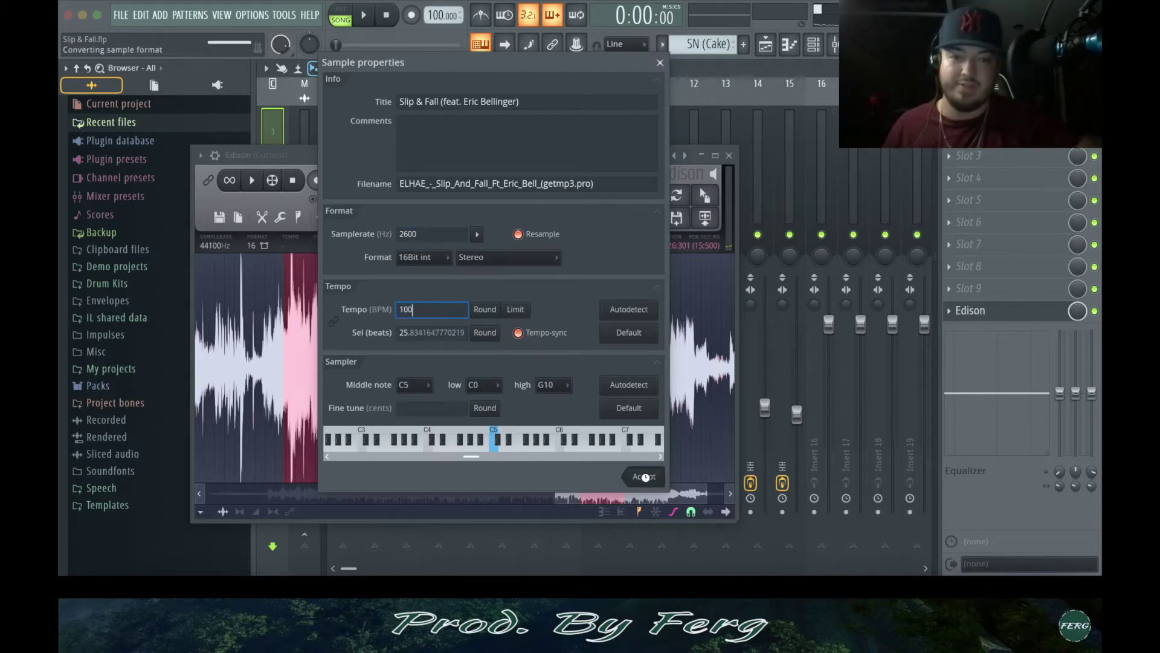
left_click(644, 477)
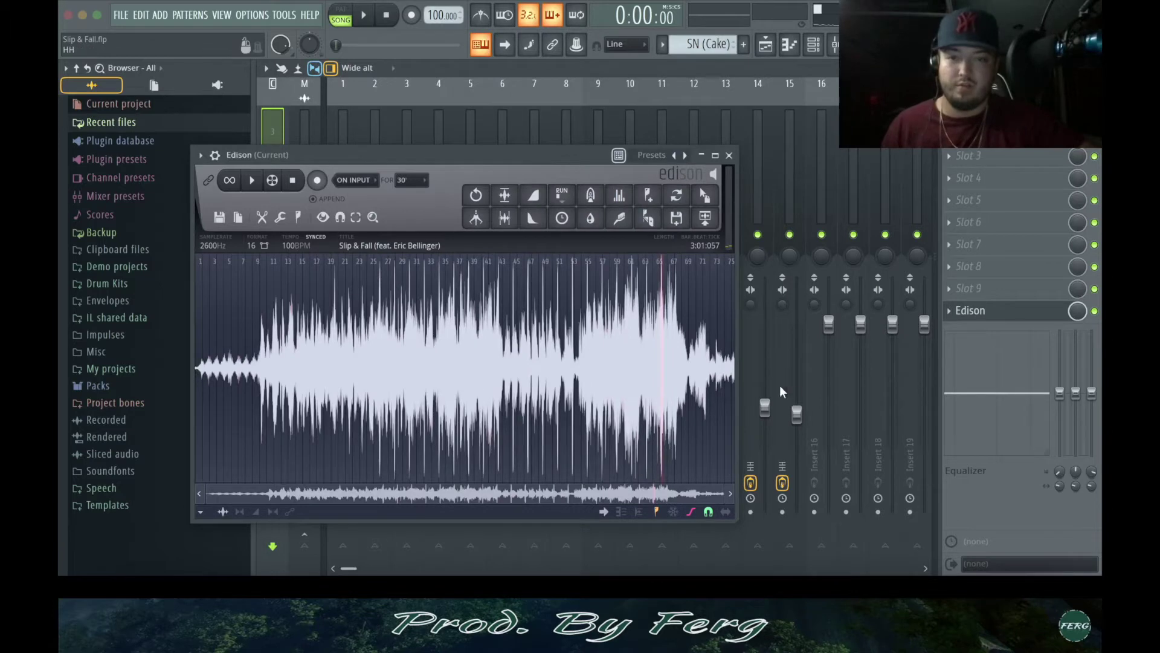
Select the resampled passage from 2:36:113 to 2:45:604, listen to it and close Edison
left_click_drag(660, 363, 690, 368)
scroll(689, 371, "up", 5)
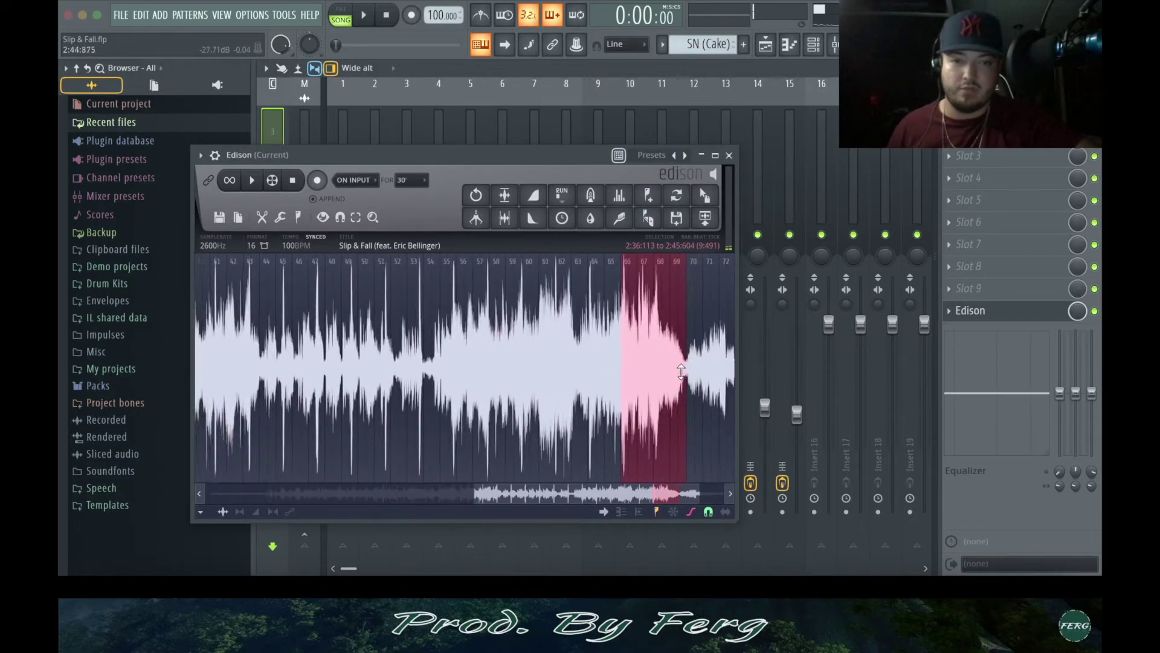
key("space")
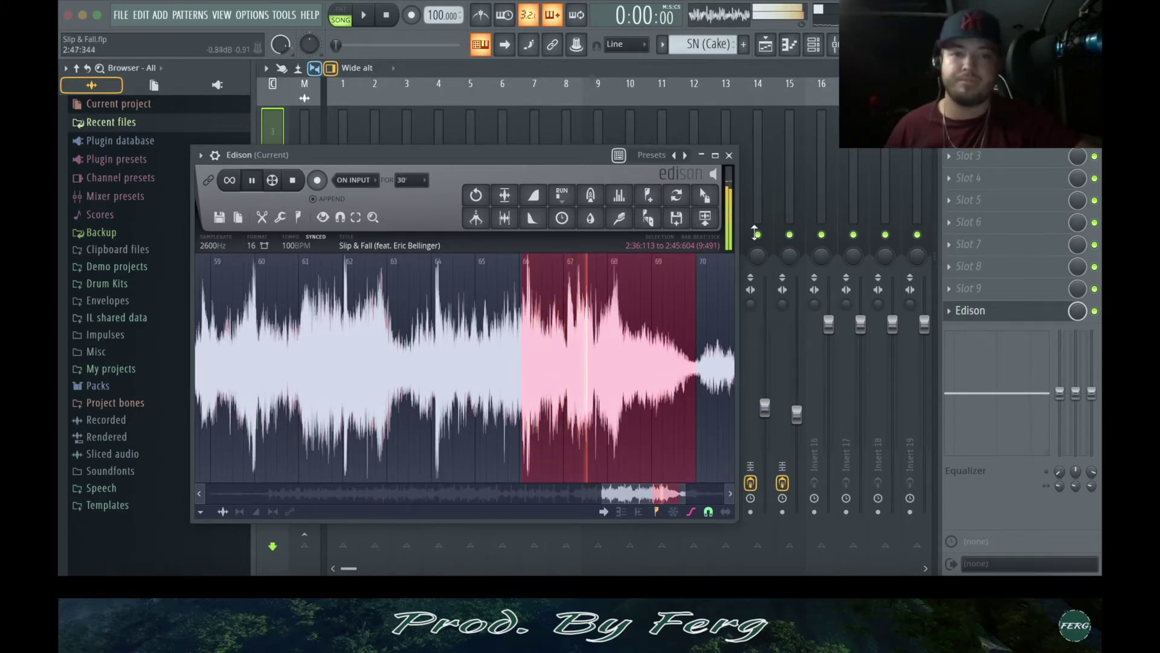
left_click(728, 156)
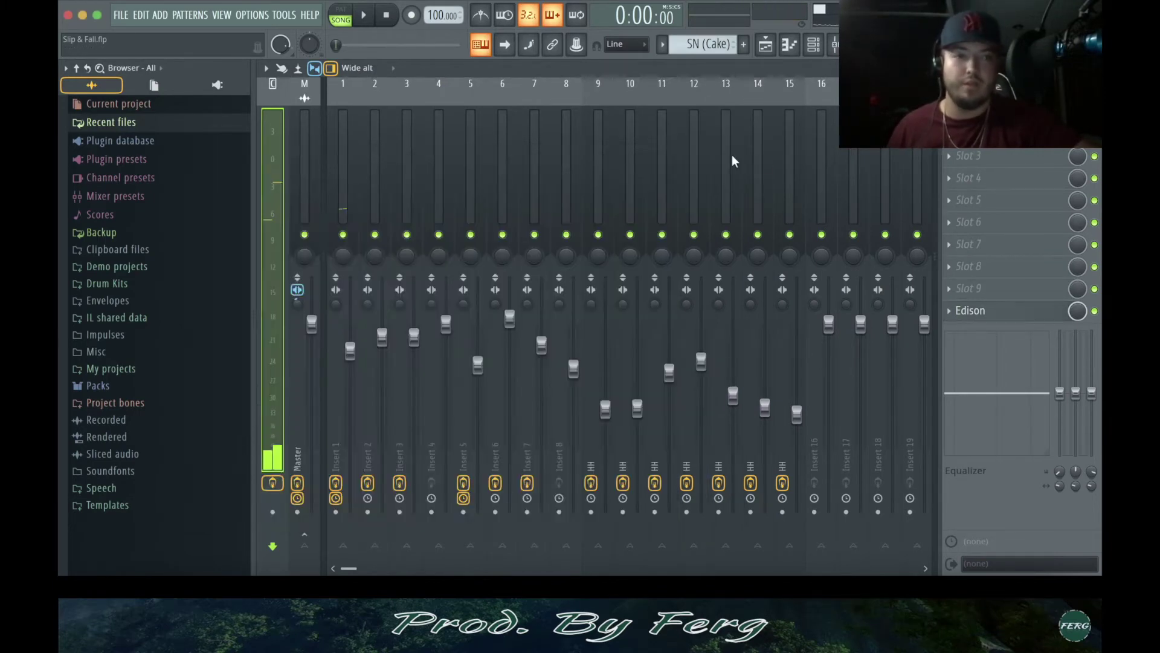
Select Insert 1 in the mixer and inspect its three Fruity parametric EQ 2 curves one after another, closing each
left_click(342, 117)
left_click(1017, 246)
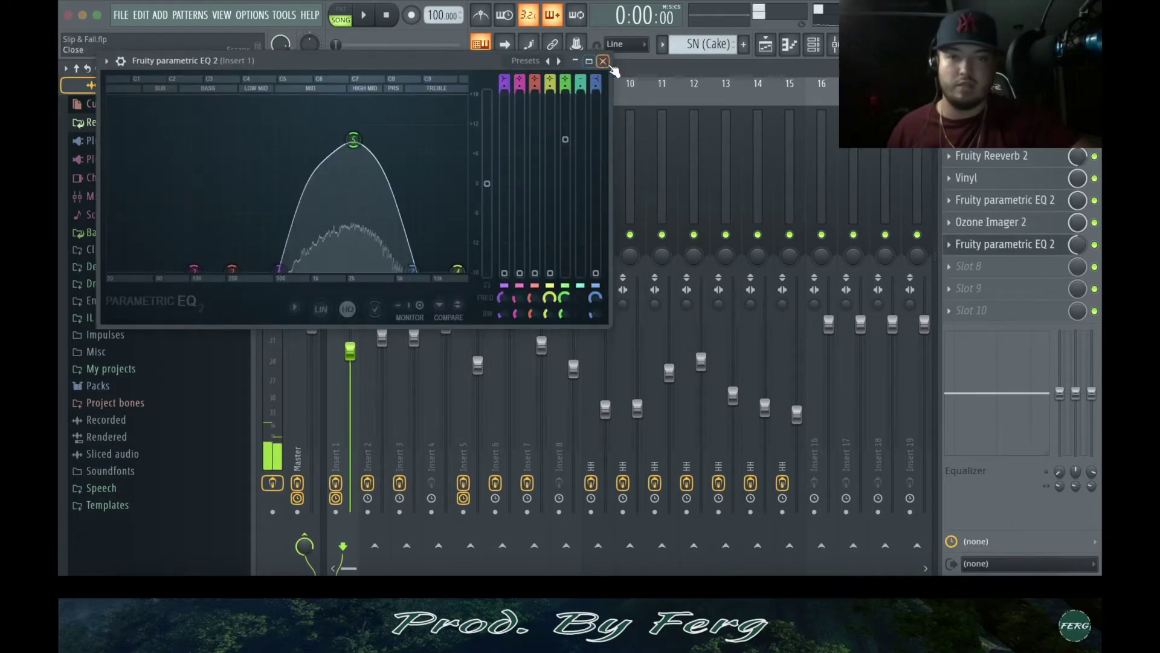
left_click(1003, 244)
left_click(977, 201)
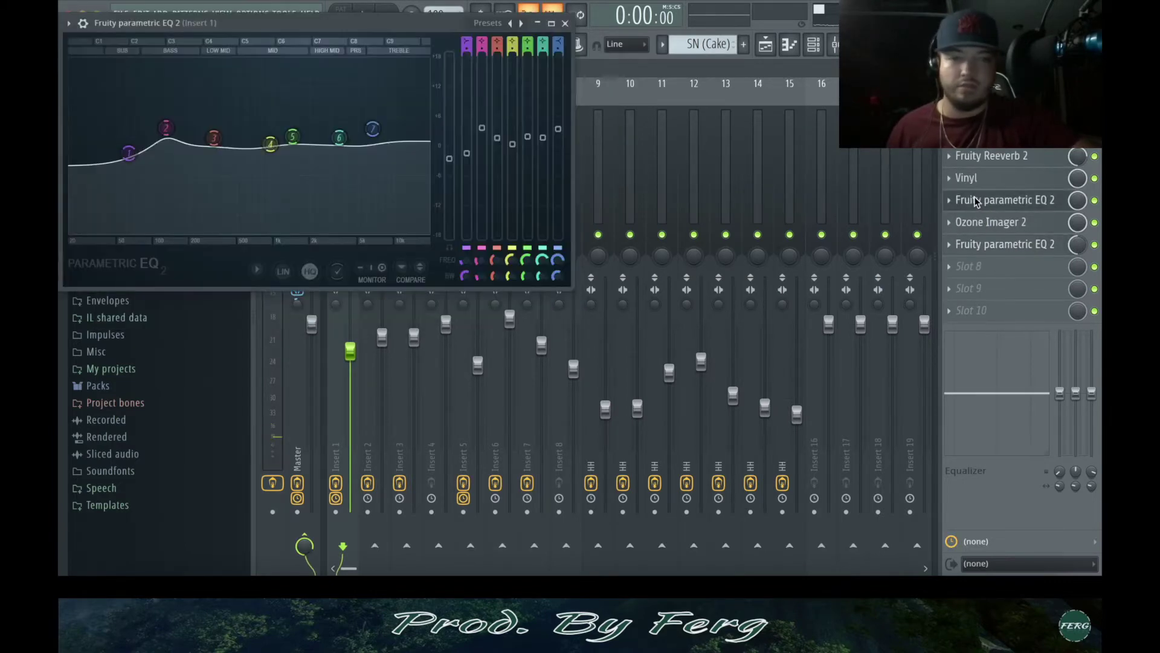
left_click(565, 23)
left_click(992, 111)
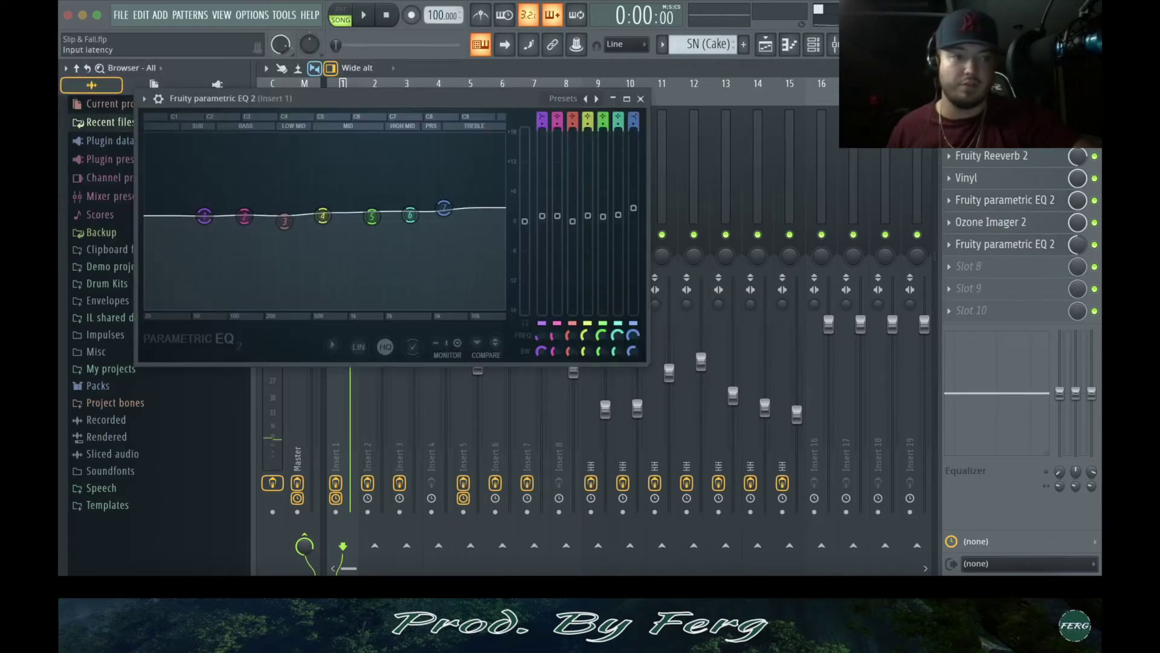
key("F5")
left_click(641, 100)
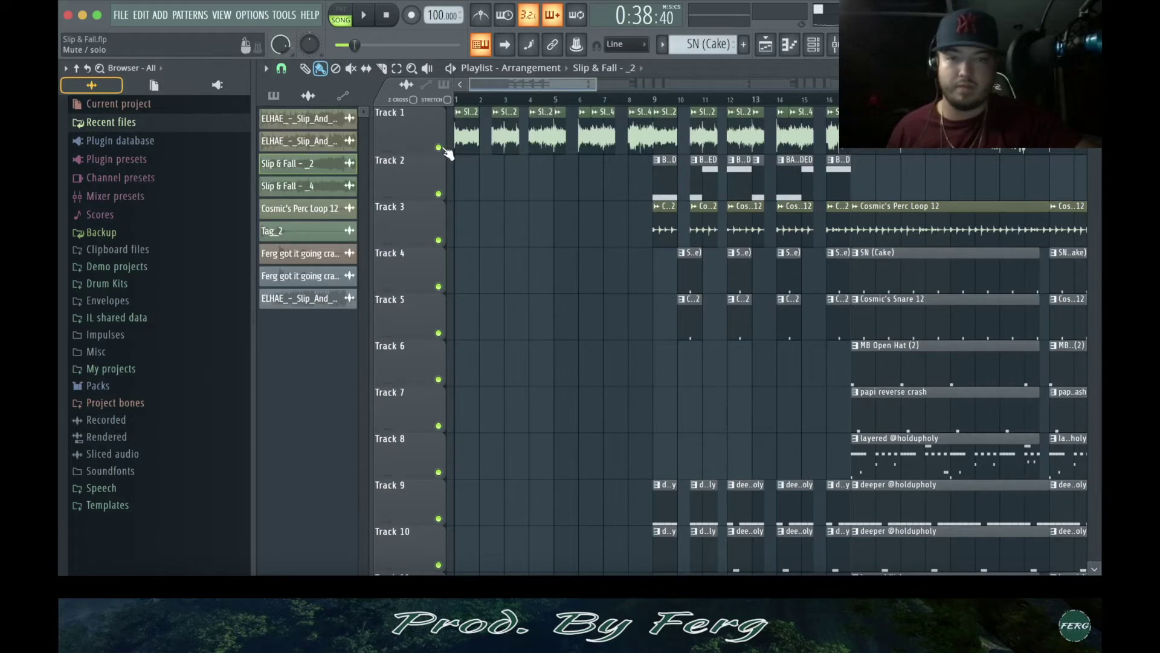
Play the song from bar 17 and inspect the first and last Fruity parametric EQ 2 on Insert 1 during playback
left_click_drag(595, 83, 788, 83)
key("space")
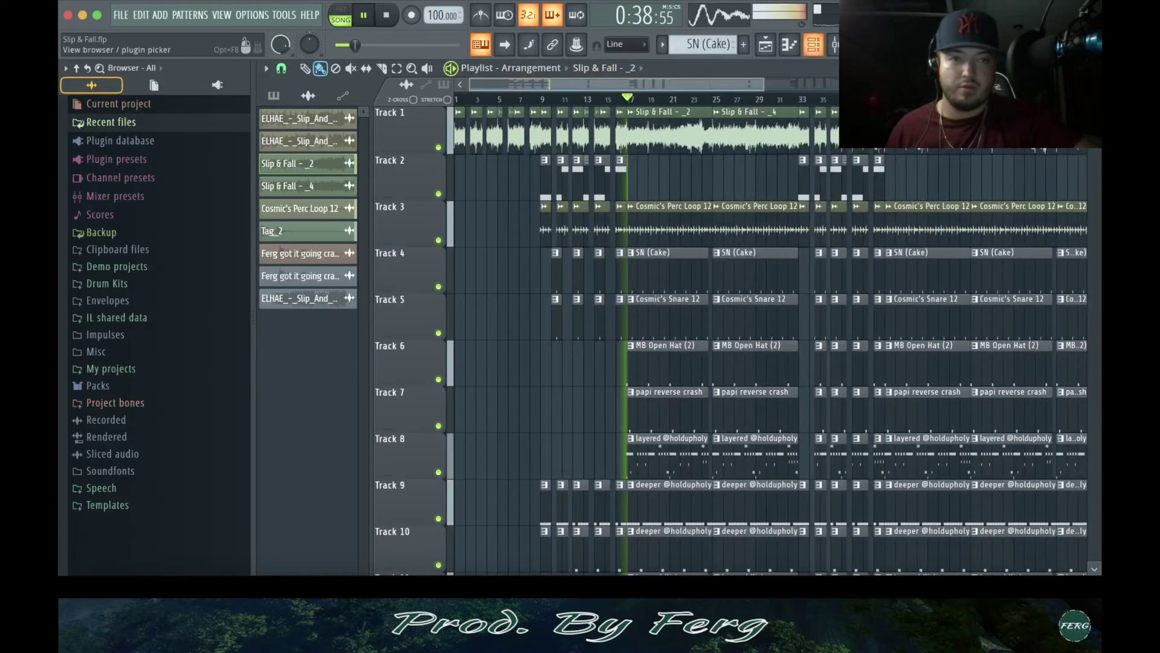
left_click(835, 45)
left_click(994, 111)
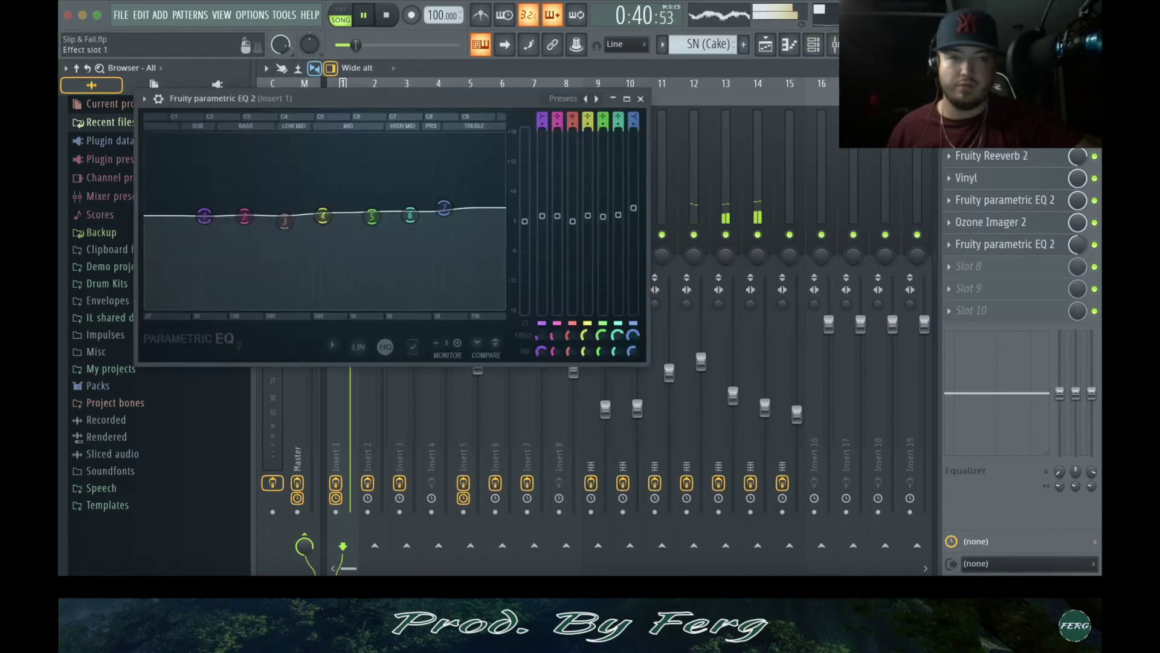
left_click(998, 245)
left_click(602, 59)
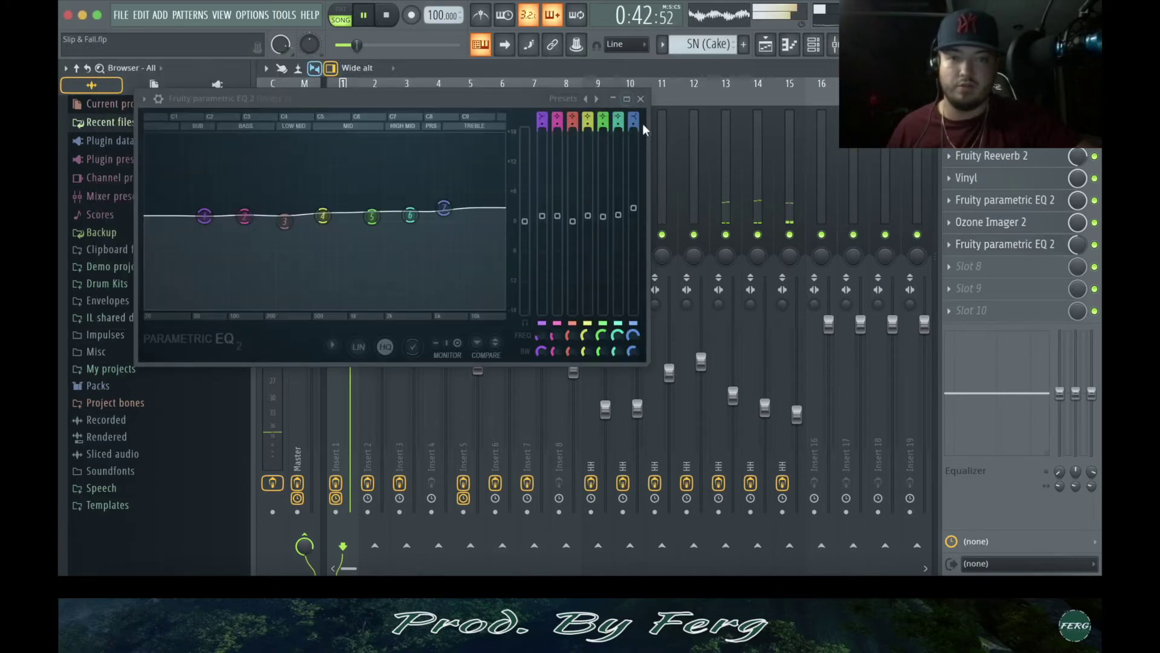
left_click(640, 98)
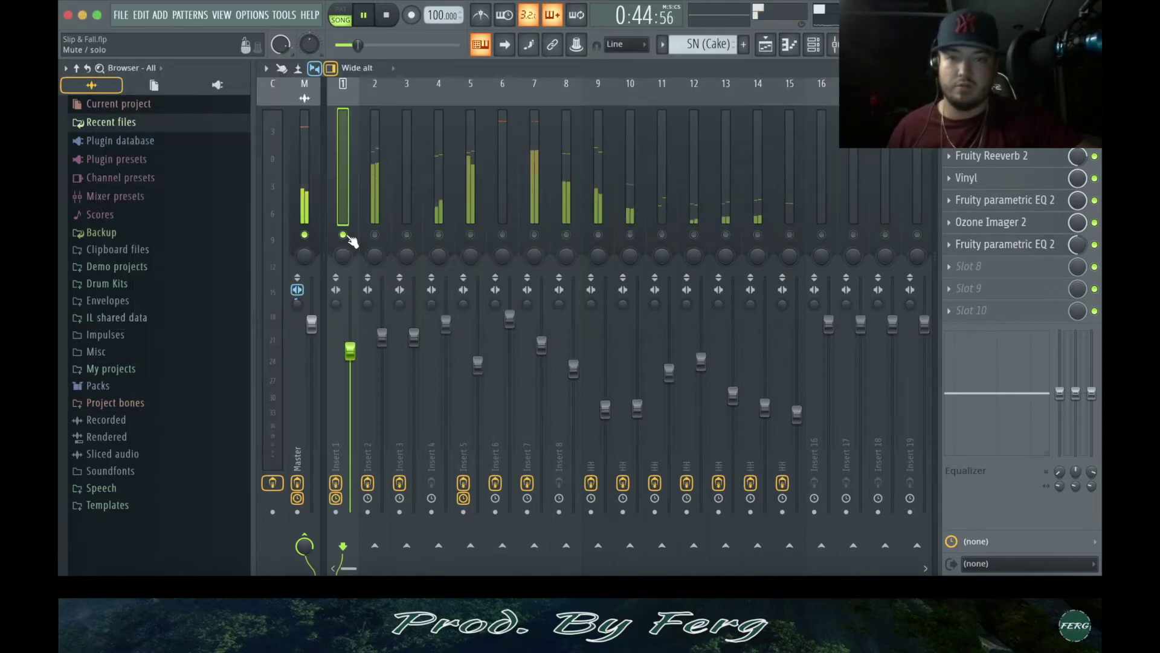
Select Insert 2 in the mixer, examine its Fruity parametric EQ 2 low and high cuts during playback, and close it
left_click(372, 104)
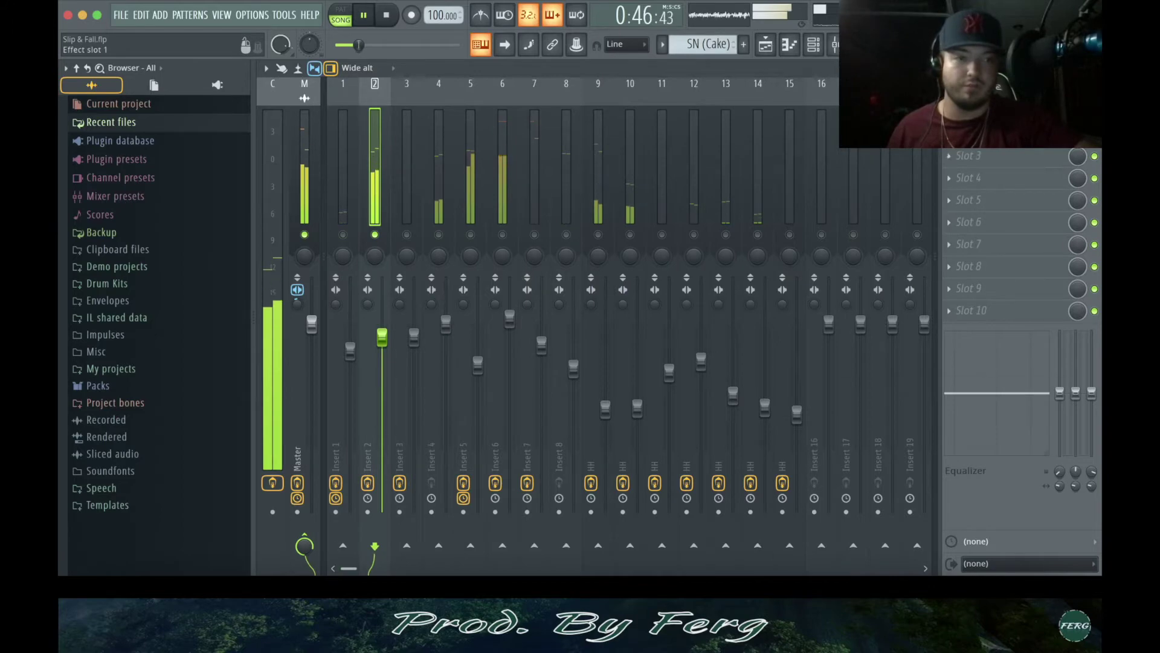
left_click(991, 112)
left_click_drag(880, 392, 805, 119)
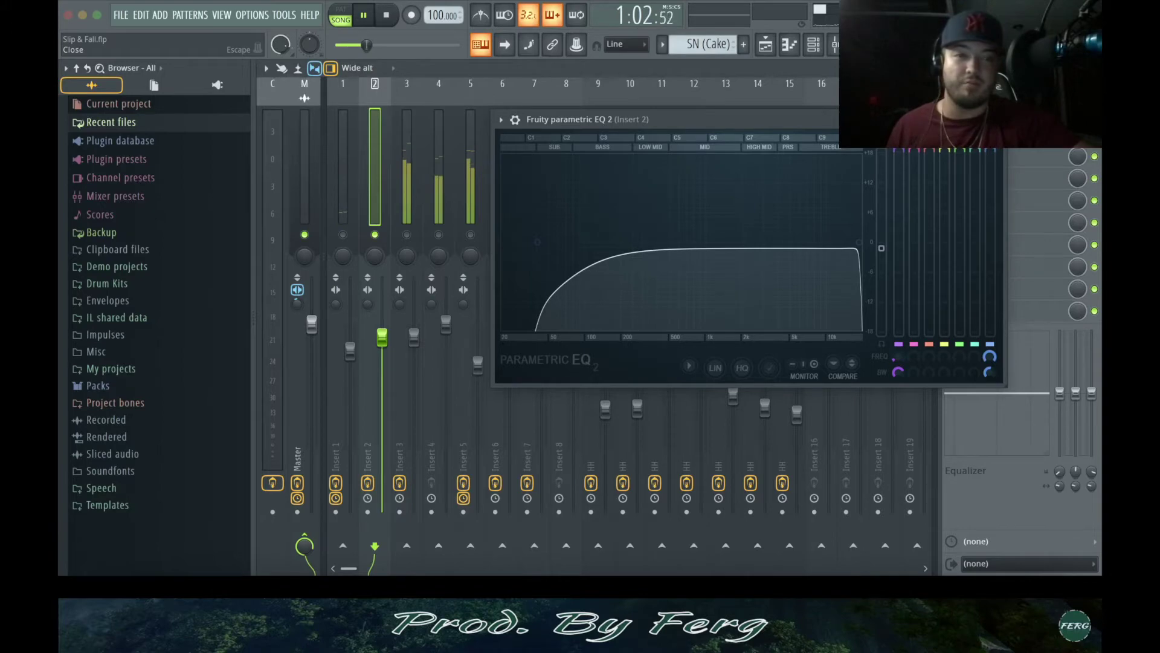
left_click(998, 119)
Turn off the solo on Insert 2, stop playback and close the mixer to return to the playlist
left_click(343, 234)
right_click(375, 235)
right_click(375, 235)
key("space")
left_click(1094, 68)
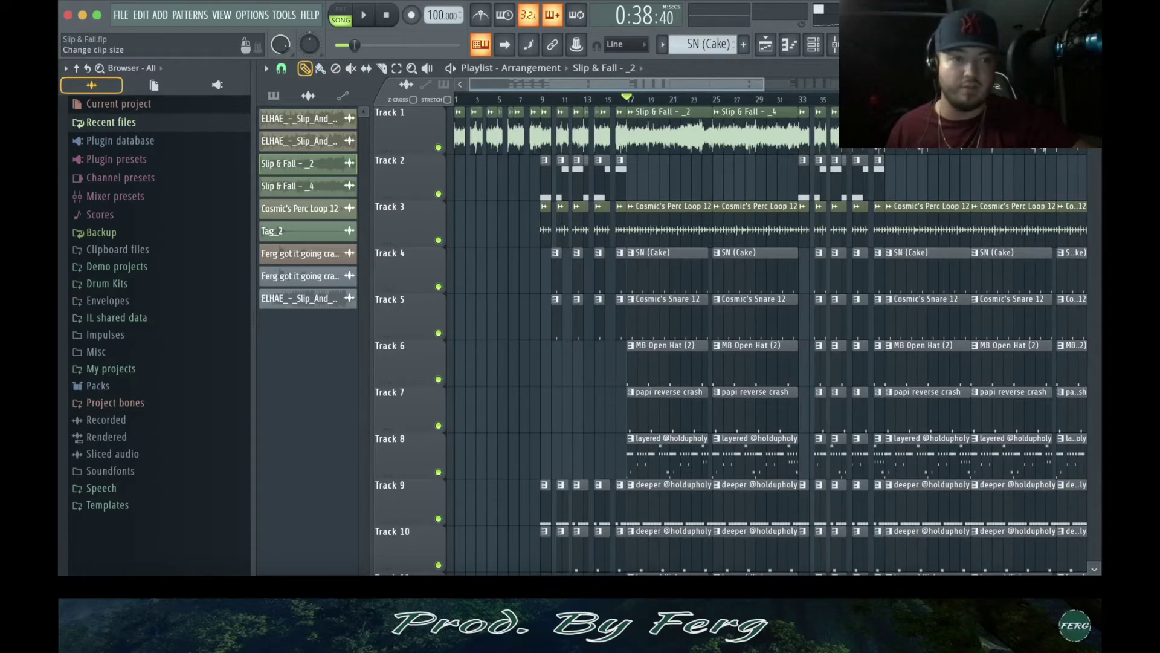
Move the song position back to the very start of the arrangement
scroll(665, 338, "down", 2)
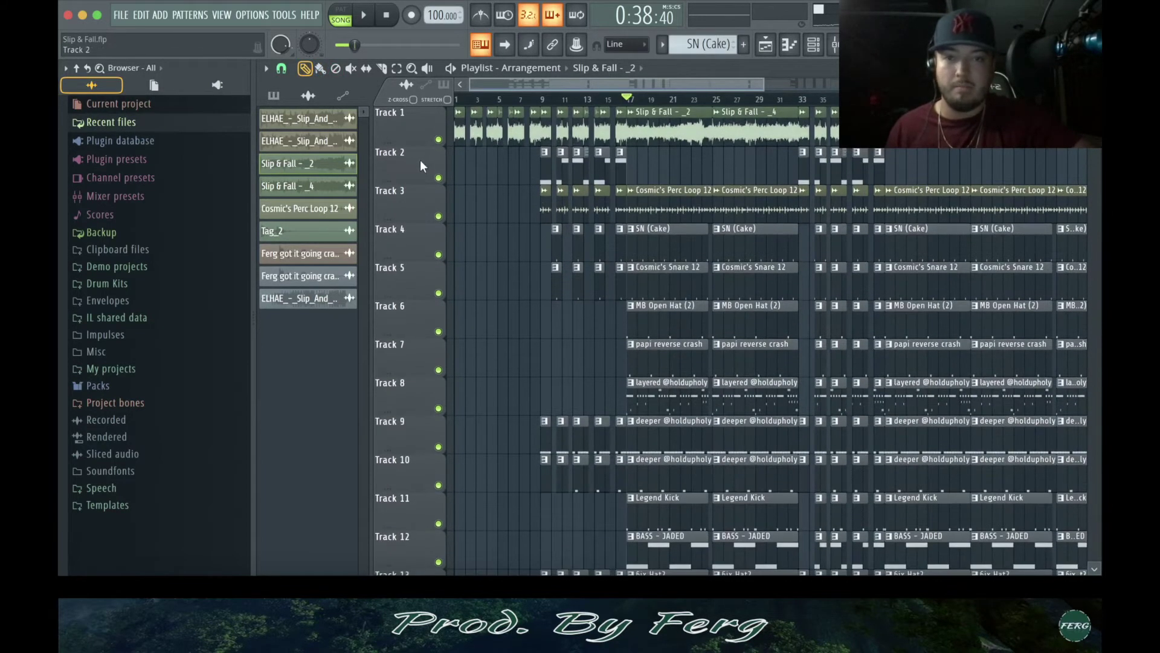
left_click_drag(760, 77, 629, 95)
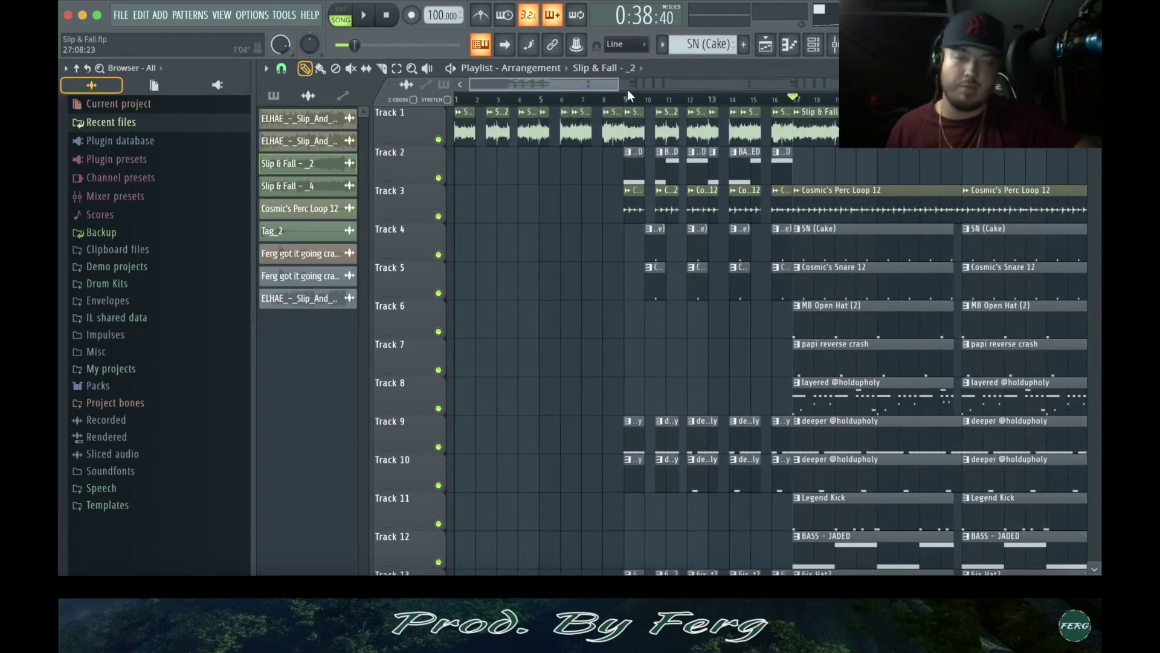
left_click_drag(798, 98, 448, 100)
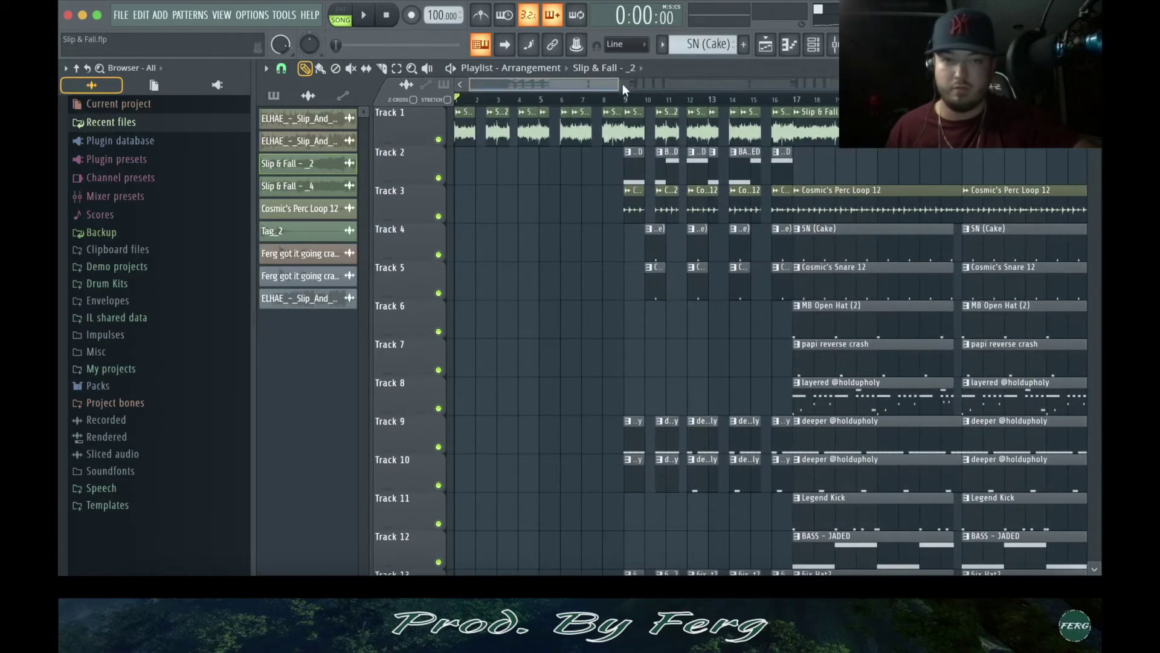
Place the full Slip & Fall - _2 clip at bar 1 on Track 2, solo the track and play it briefly
scroll(650, 107, "up", 3)
left_click_drag(619, 85, 534, 85)
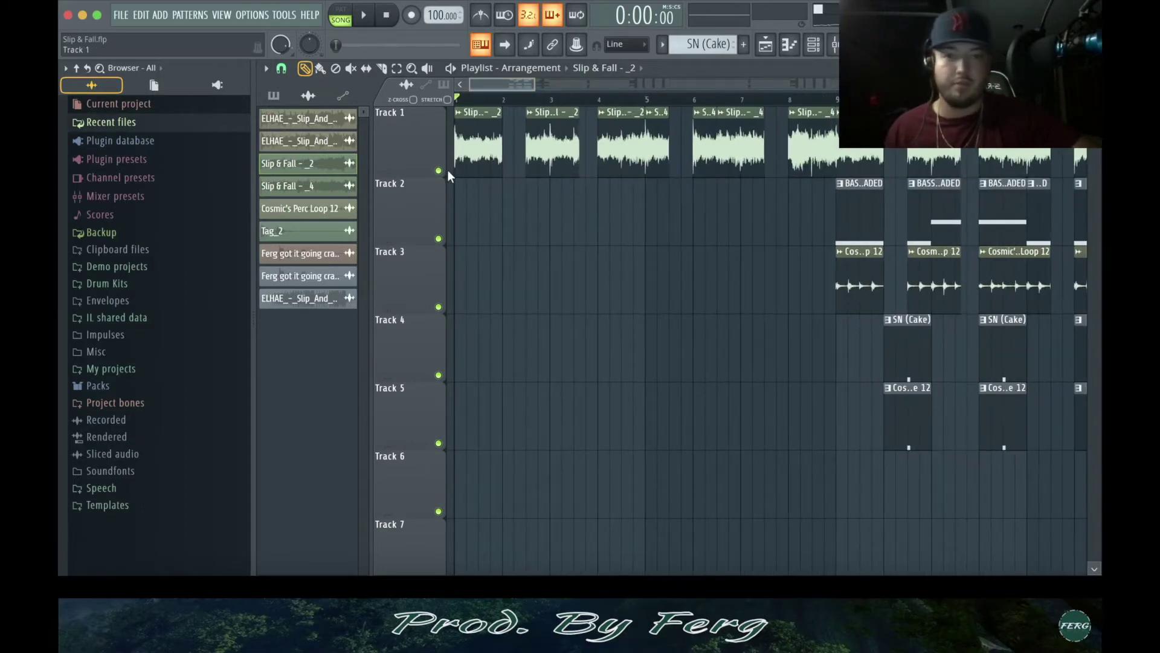
left_click_drag(337, 168, 469, 209)
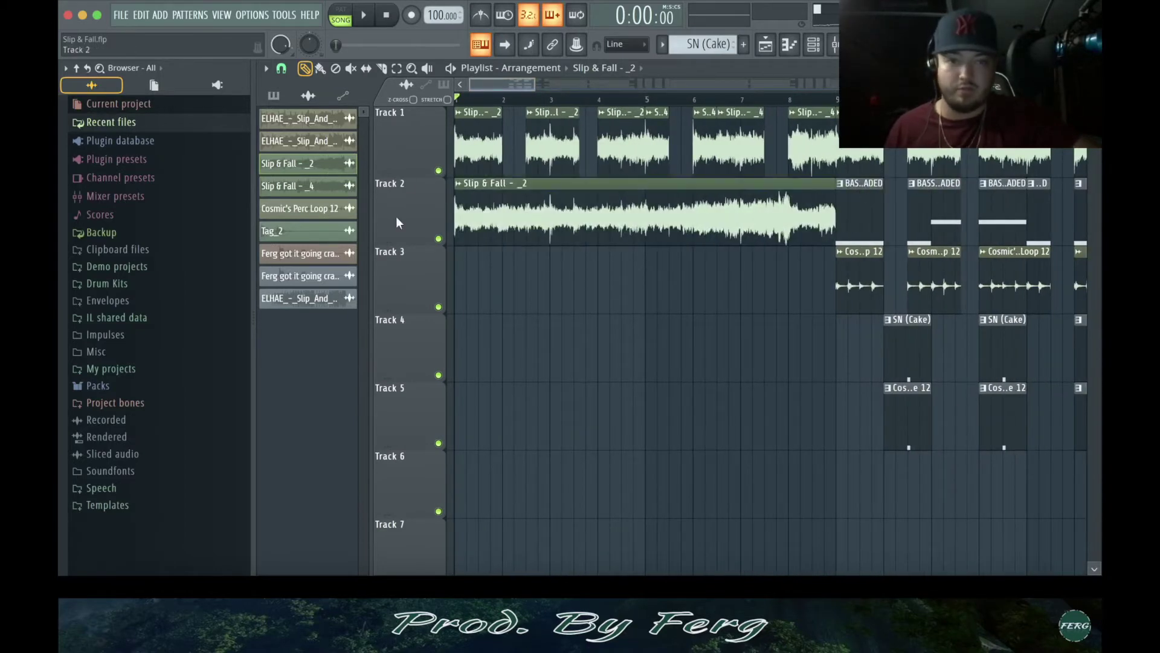
right_click(439, 239)
key("space")
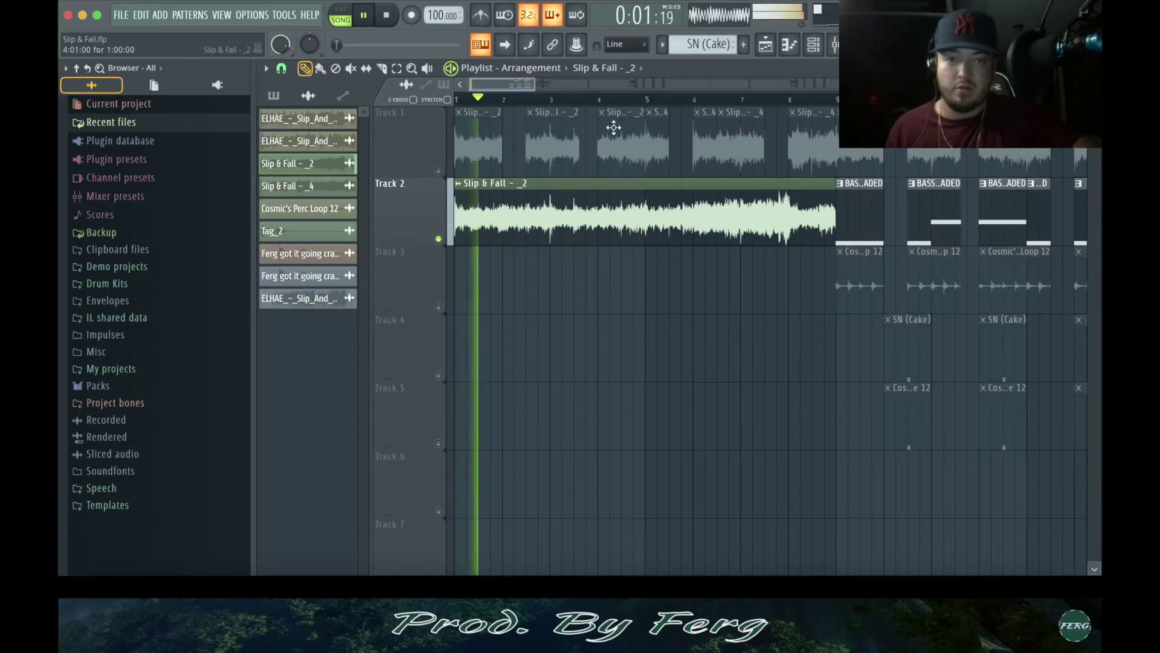
key("space")
Look over the lower playlist tracks and play the soloed Track 2 again from the start
left_click_drag(535, 85, 772, 85)
scroll(560, 261, "down", 1)
scroll(561, 261, "down", 5)
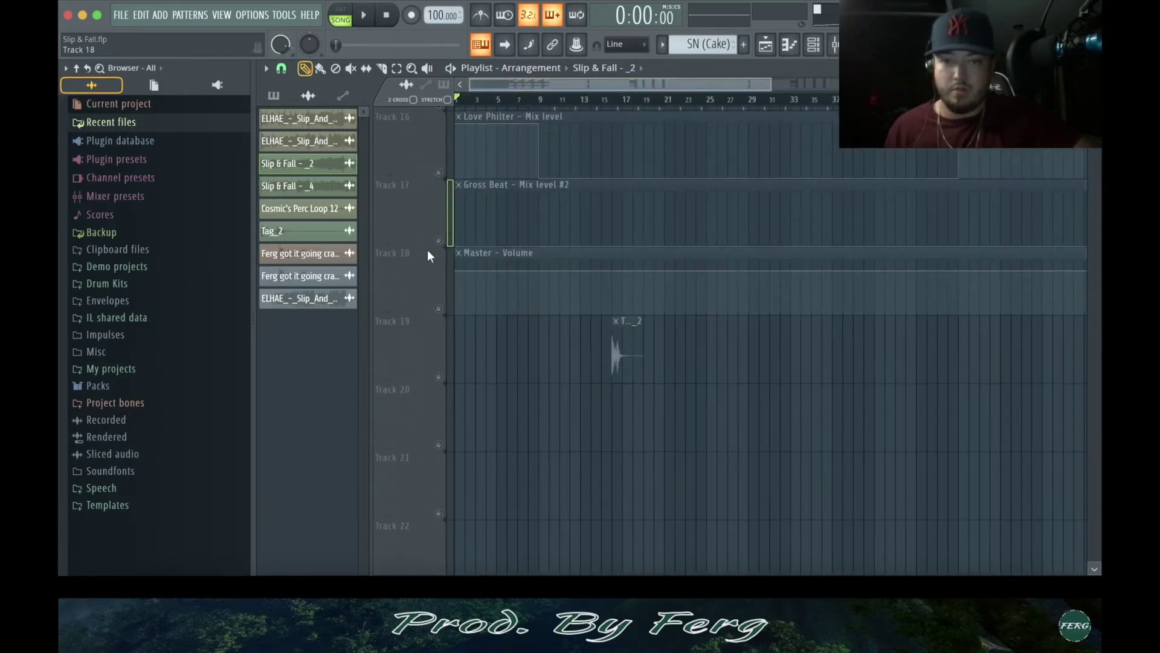
scroll(544, 270, "up", 6)
key("space")
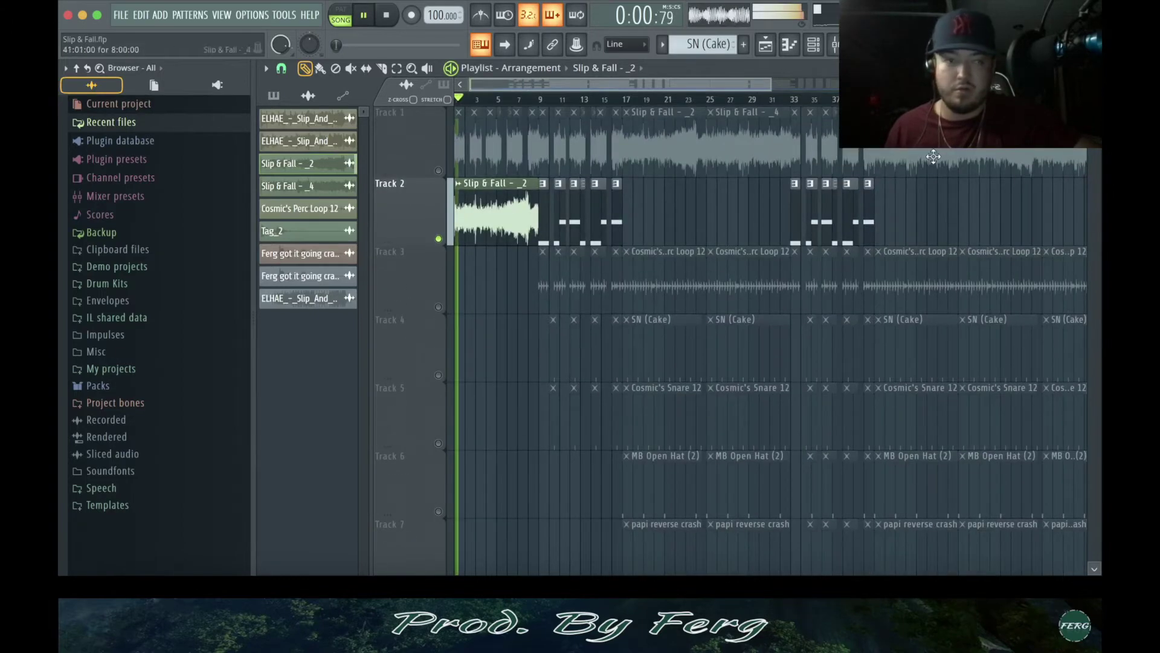
left_click_drag(772, 85, 521, 121)
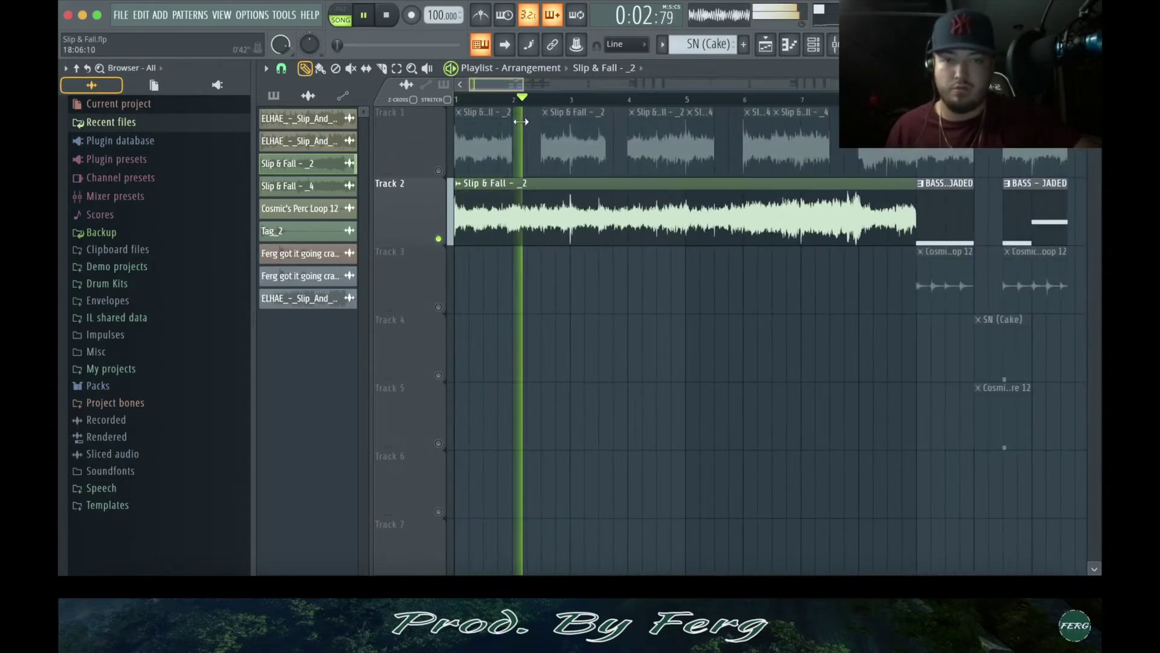
Delete the Slip & Fall - _2 clip from Track 2, stop playback and unsolo so every track is active
right_click(673, 222)
key("space")
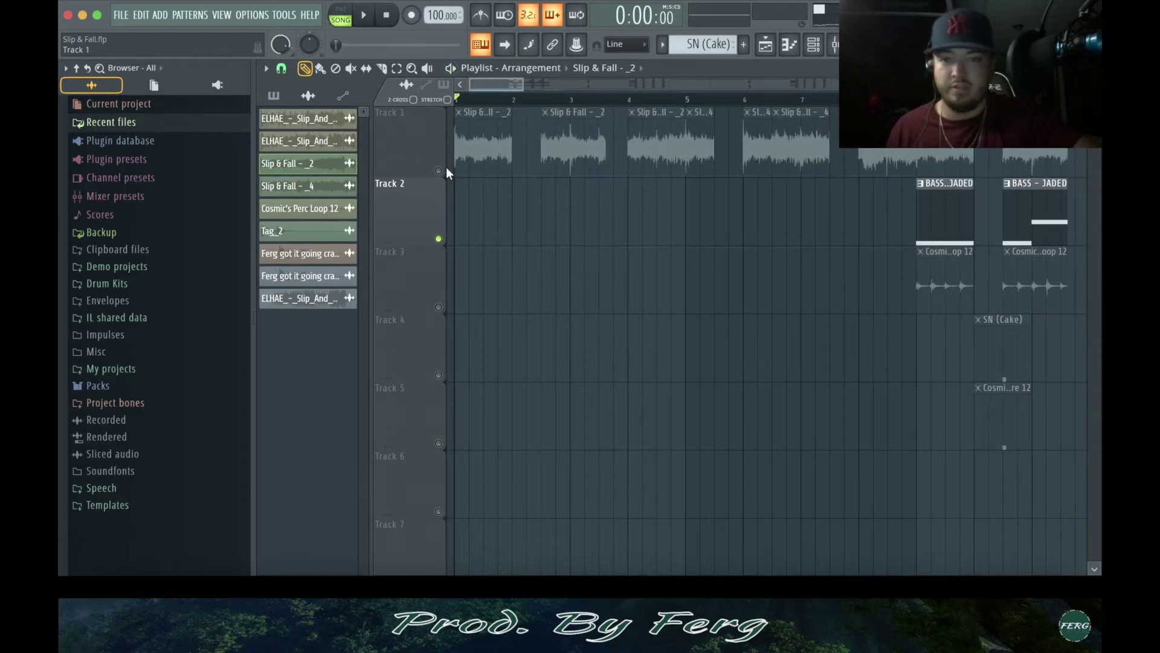
right_click(439, 171)
right_click(440, 171)
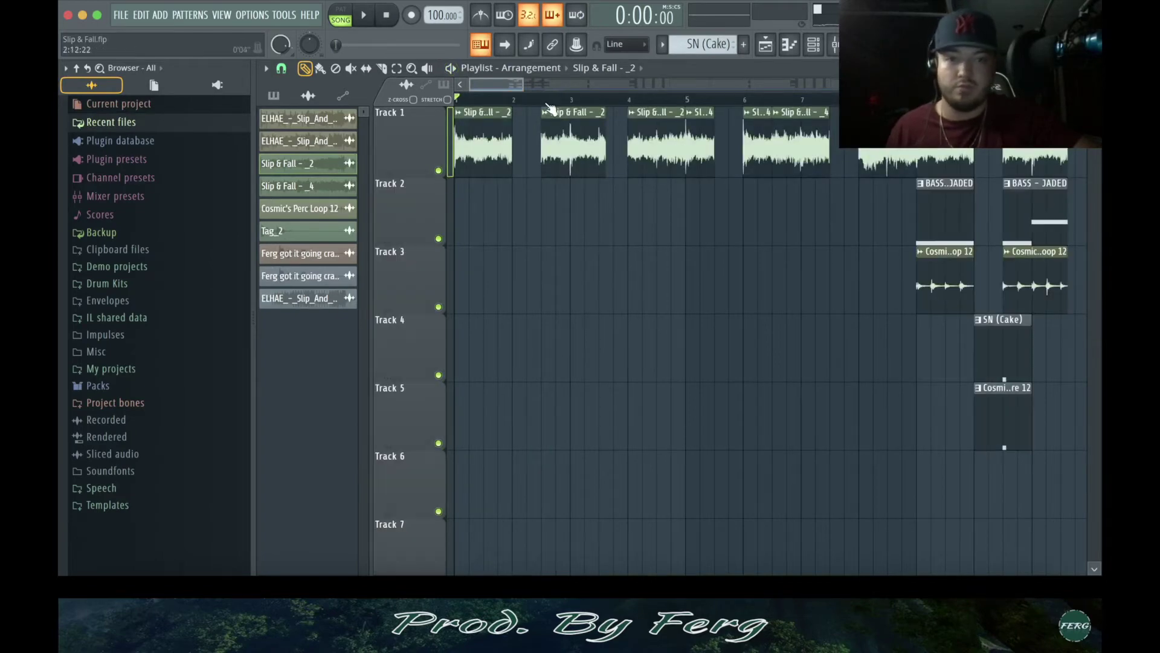
Listen to the chopped Slip & Fall clips on Track 1 from the start of the song, and stop playback
left_click_drag(520, 86, 595, 104)
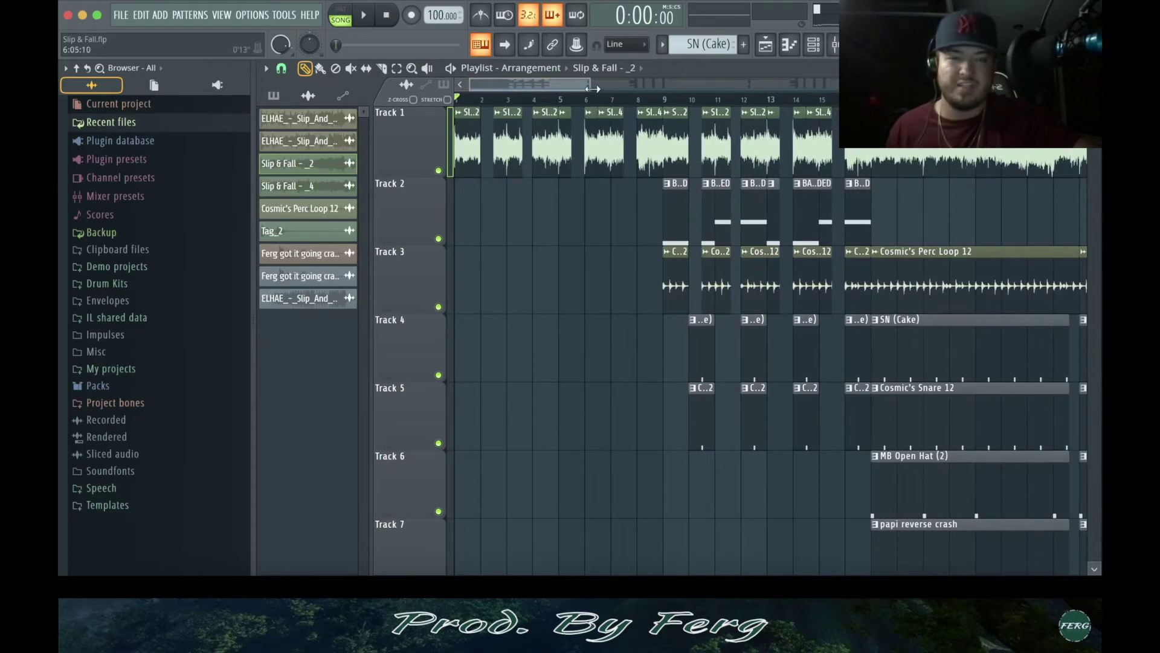
left_click_drag(591, 87, 587, 86)
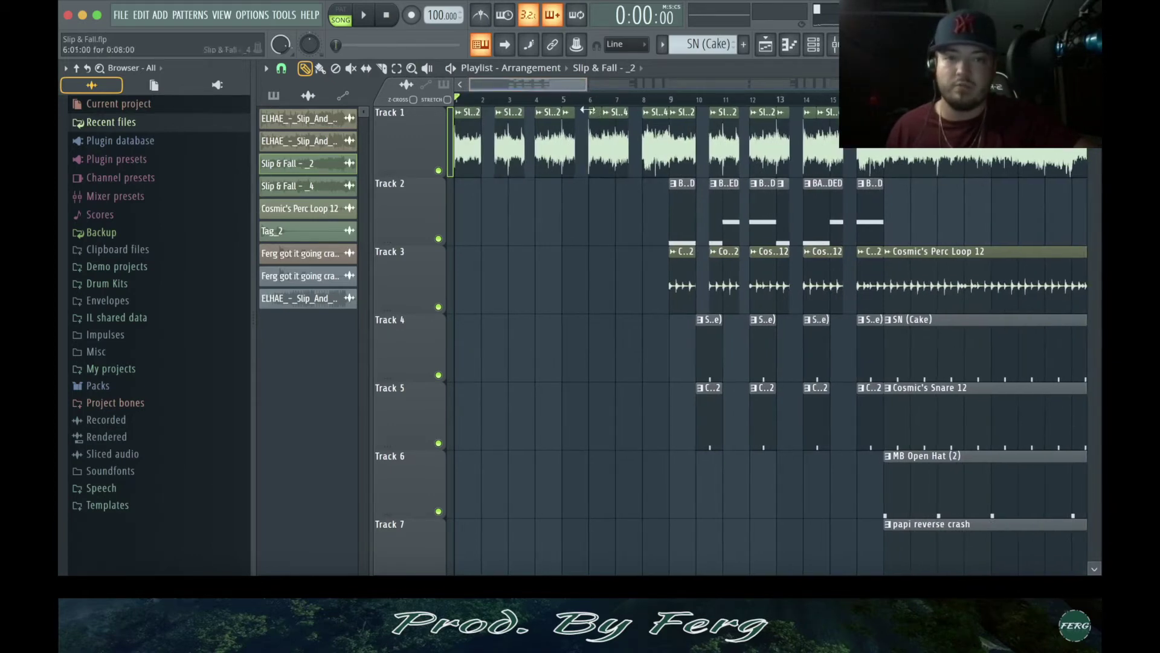
key("space")
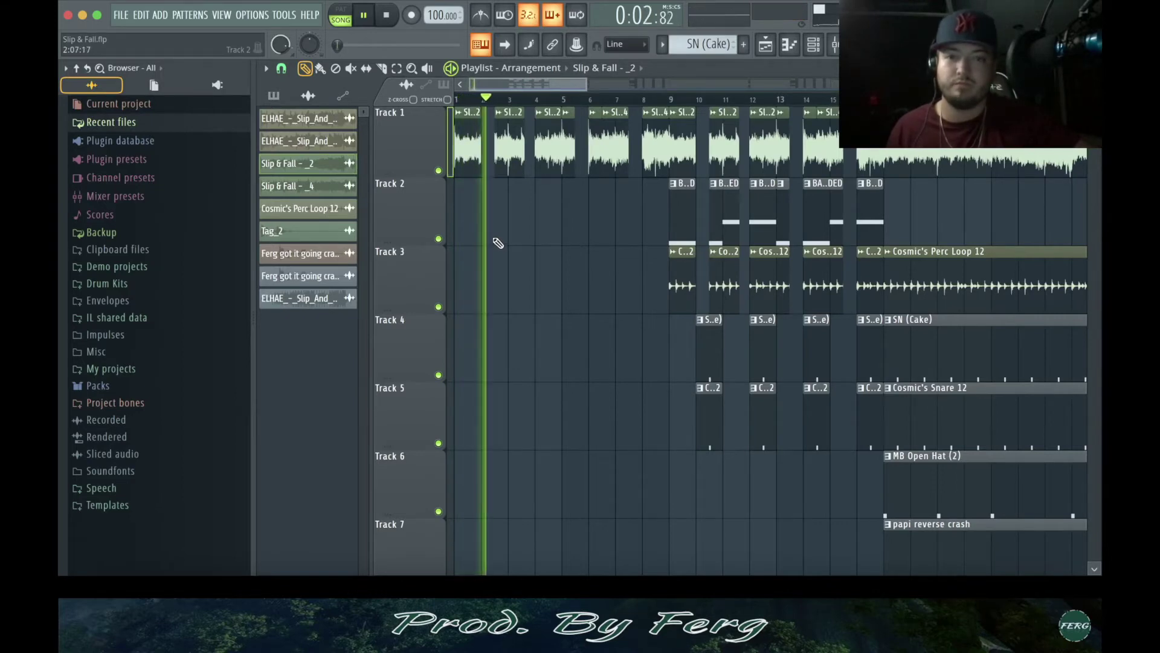
mouse_move(586, 84)
left_mouse_down()
mouse_move(542, 87)
mouse_move(552, 80)
left_mouse_up()
key("space")
Move the song position to bar 9 and on to bar 17, with all playlist tracks in view
left_click(585, 98)
left_click_drag(564, 80, 597, 84)
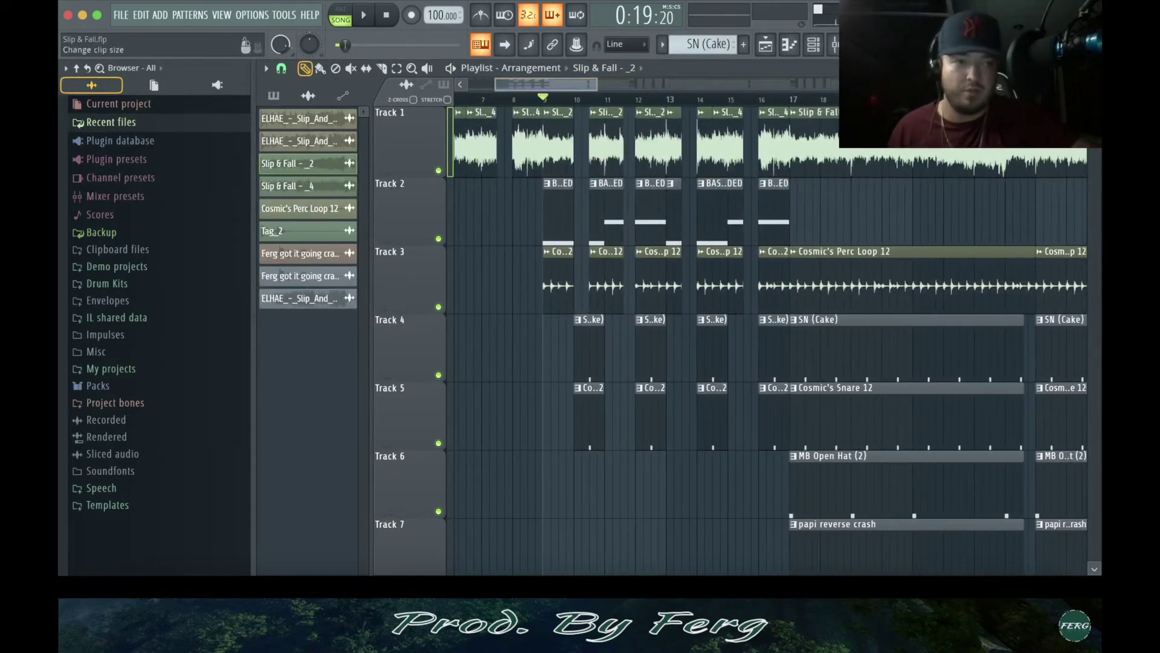
left_click_drag(1094, 86, 1095, 99)
left_click_drag(590, 84, 620, 83)
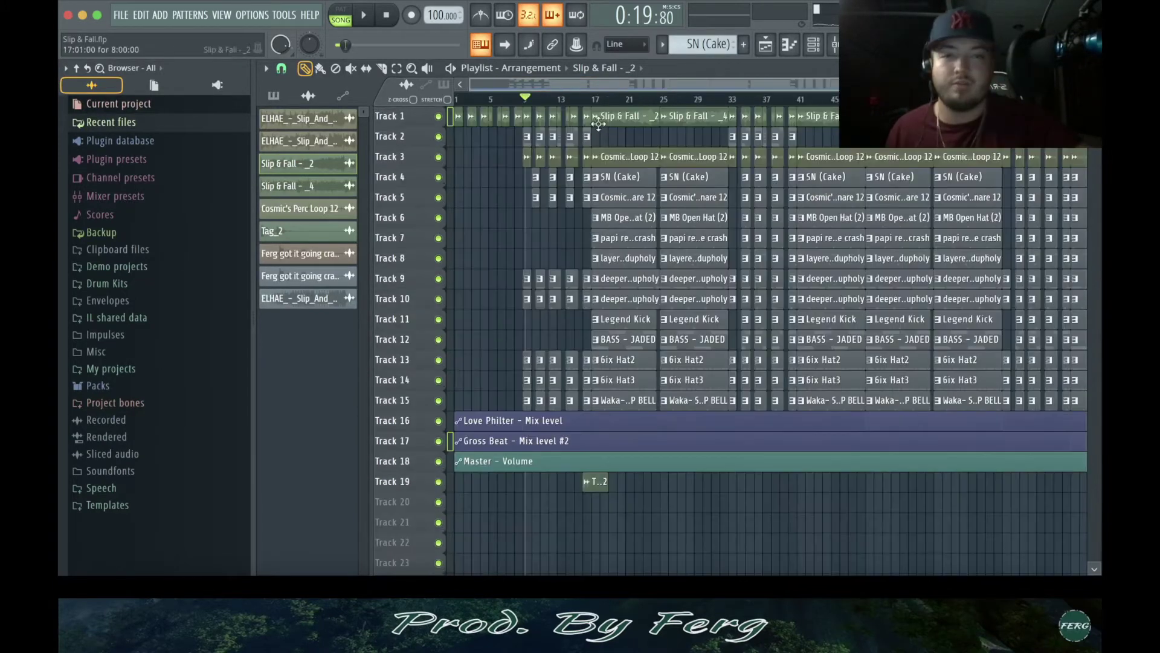
left_click_drag(597, 99, 594, 99)
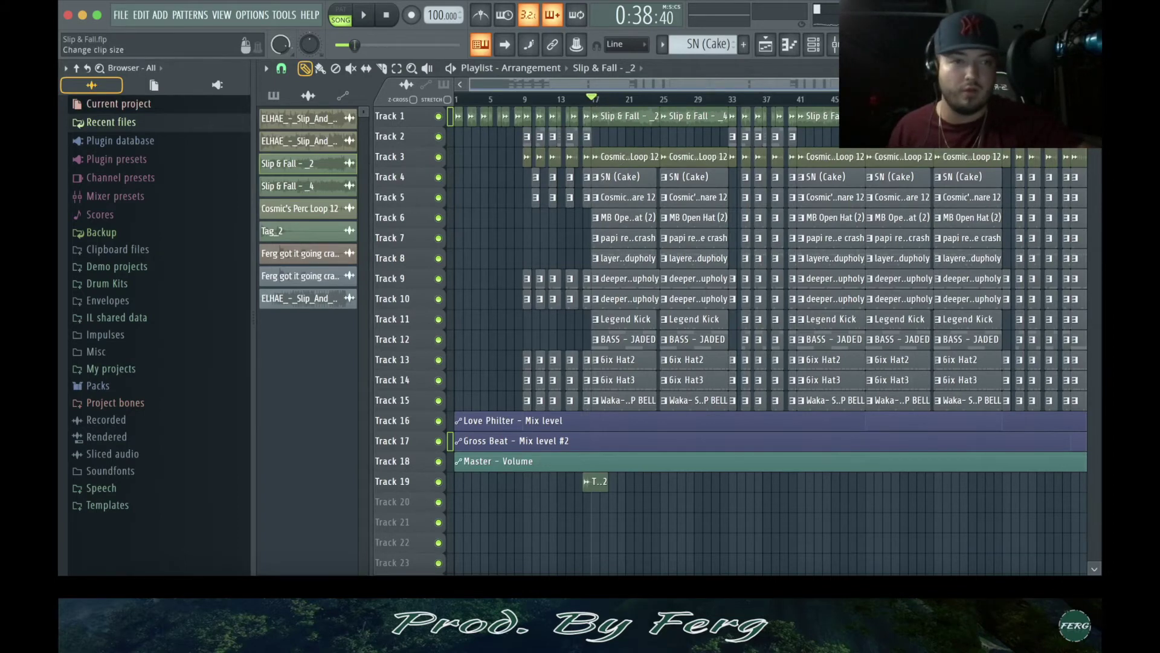
Open the Cosmic's Perc Loop 12 clip settings from Track 3, preview its waveform and close the settings
scroll(770, 341, "up", 4)
double_click(625, 214)
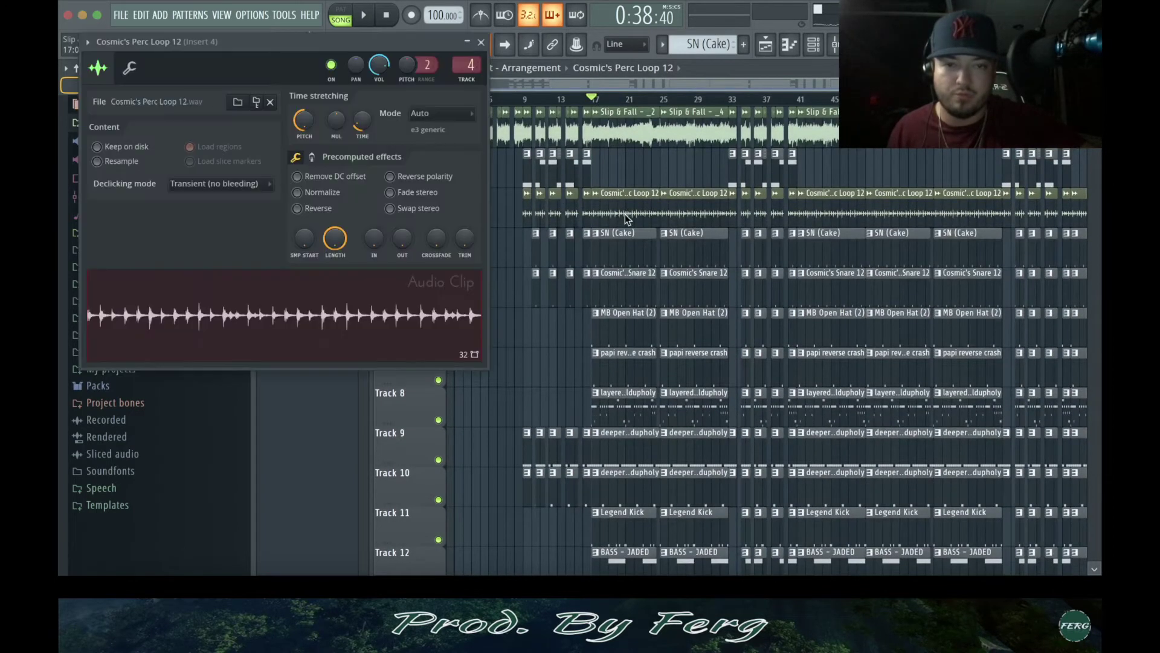
left_click(354, 314)
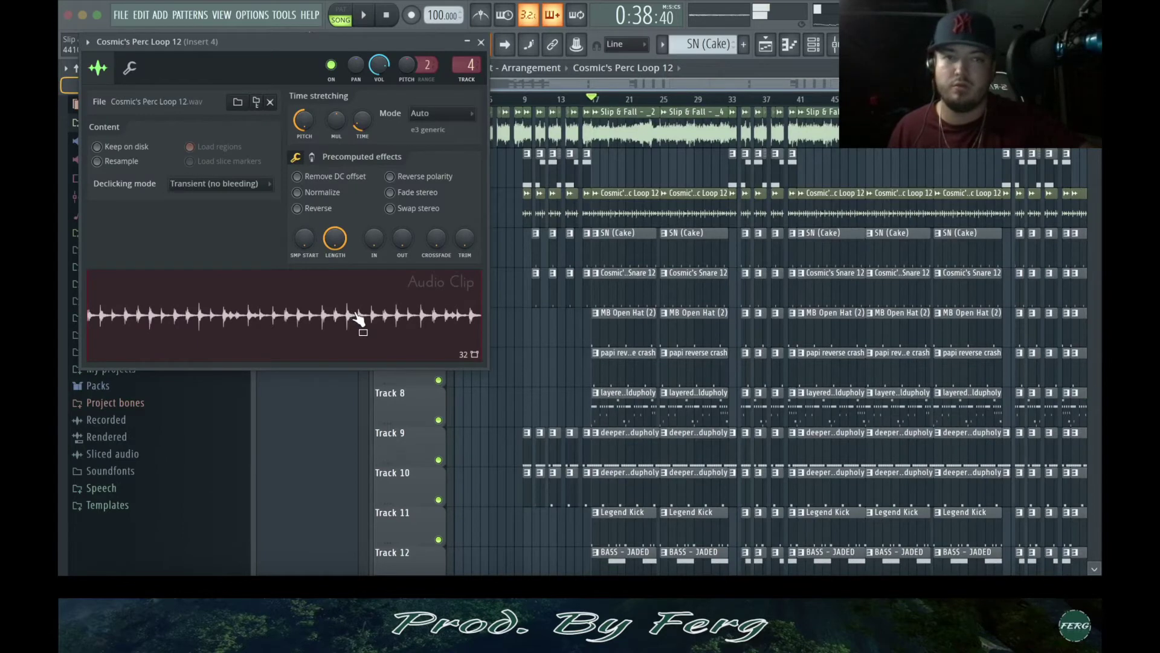
left_click(482, 42)
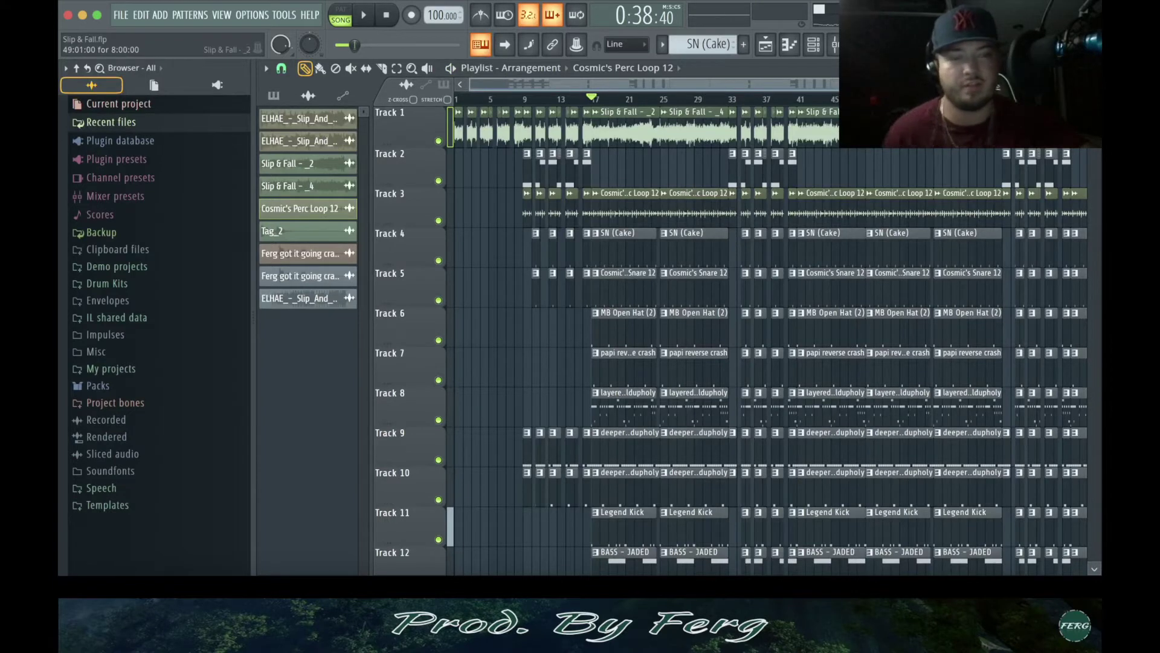
Look over the drum and percussion tracks from bar 17 onward in the playlist
left_click_drag(1094, 88, 1094, 102)
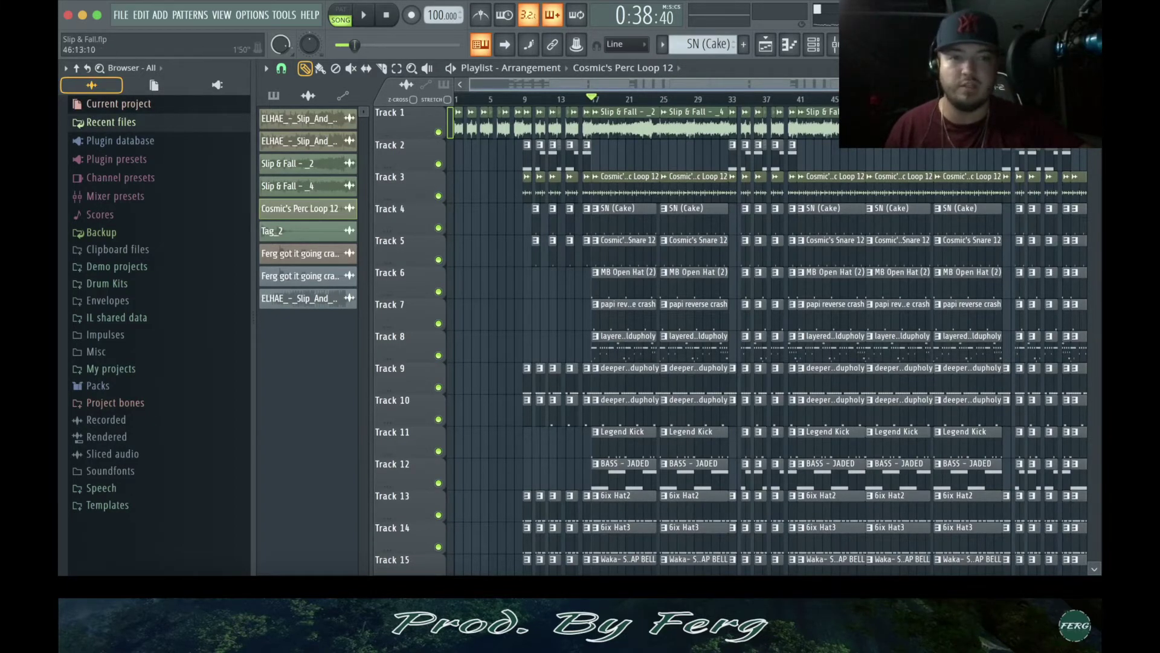
scroll(625, 90, "up", 3)
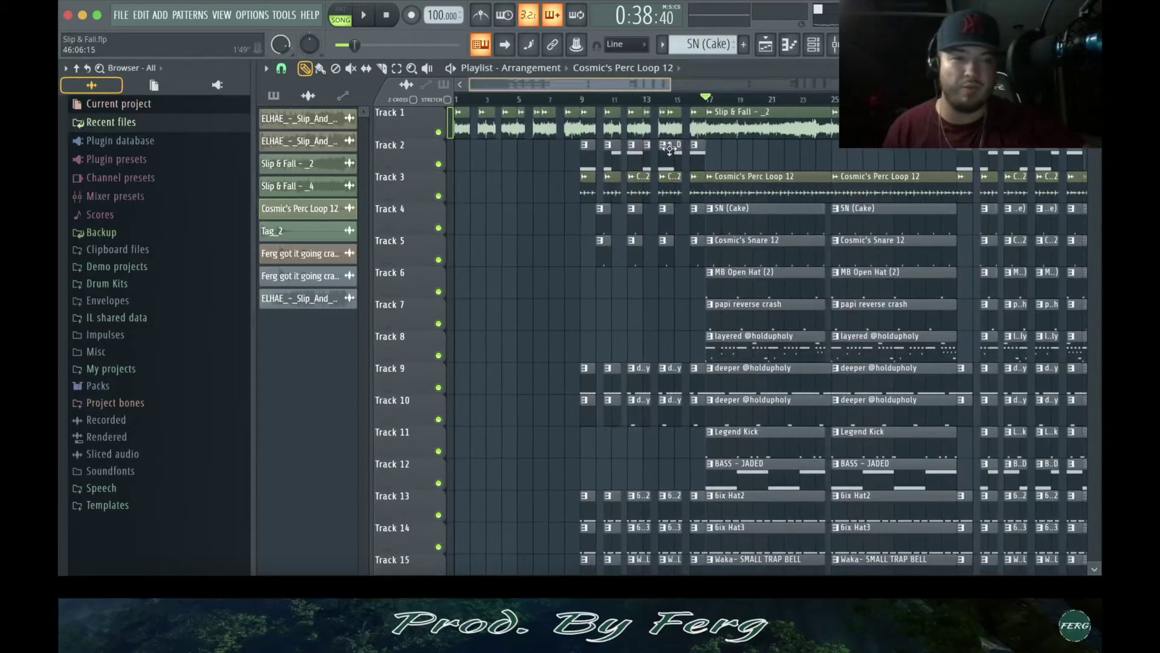
left_click_drag(625, 88, 683, 89)
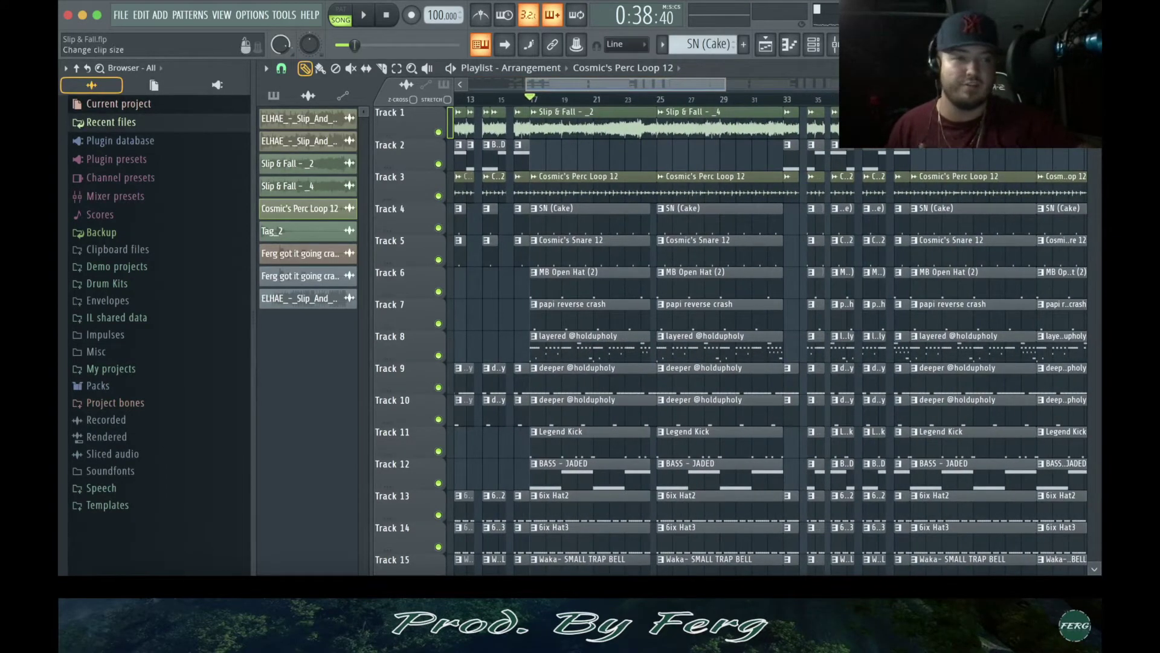
scroll(774, 215, "down", 2)
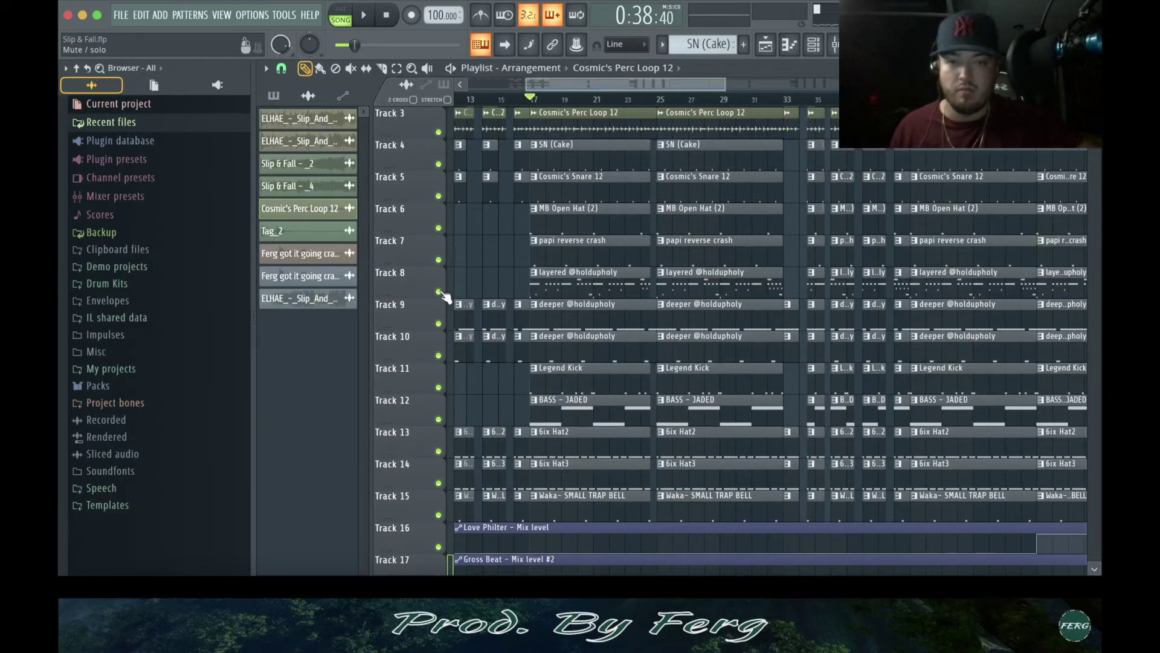
double_click(569, 296)
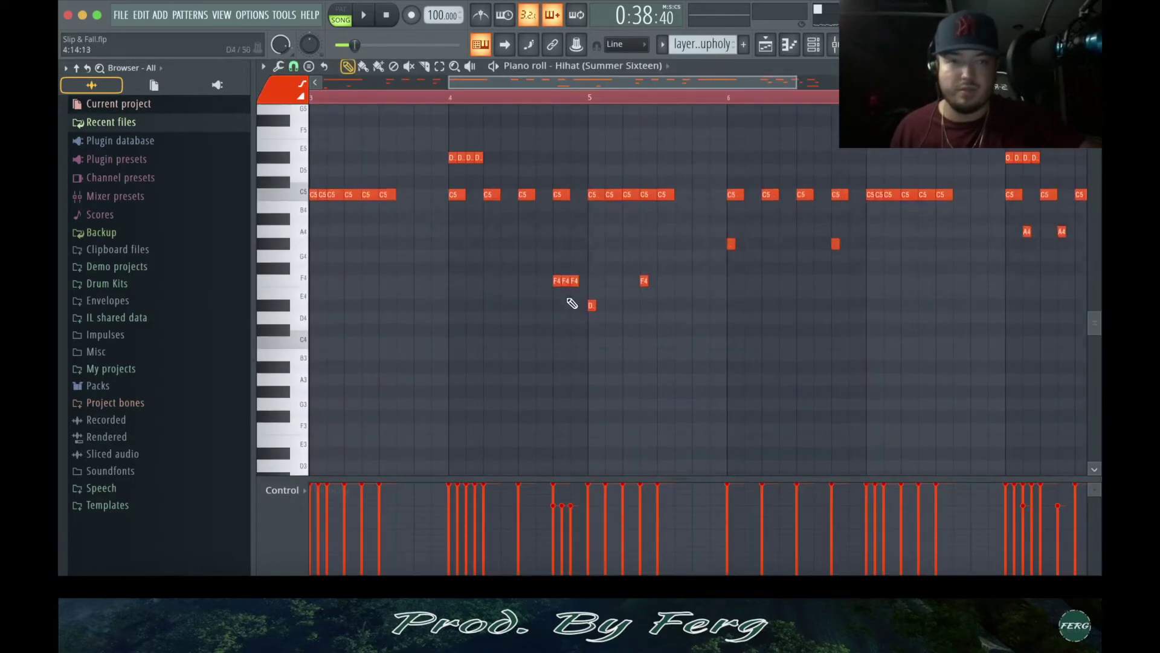
left_click_drag(446, 77, 324, 77)
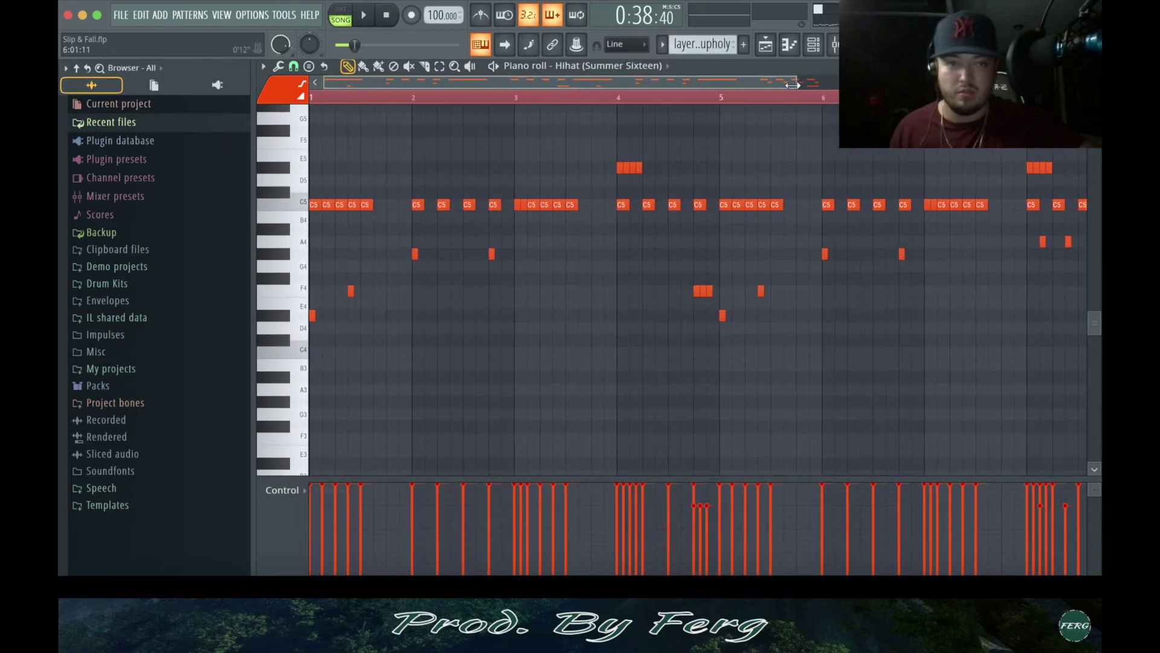
left_click_drag(796, 80, 868, 81)
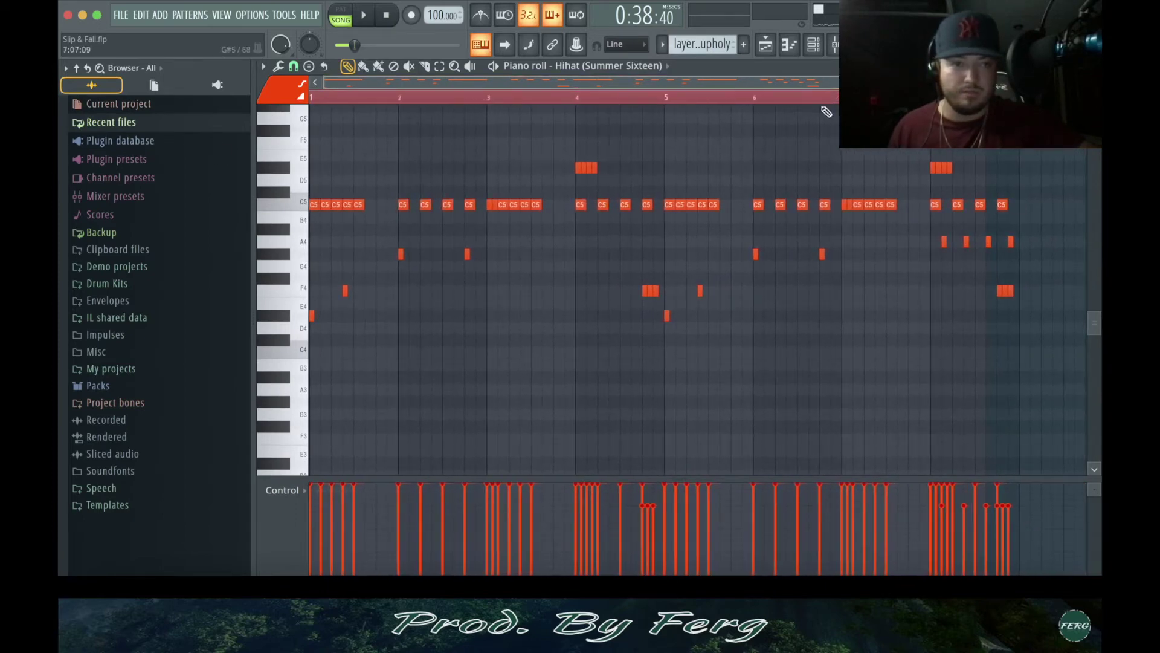
left_click(367, 18)
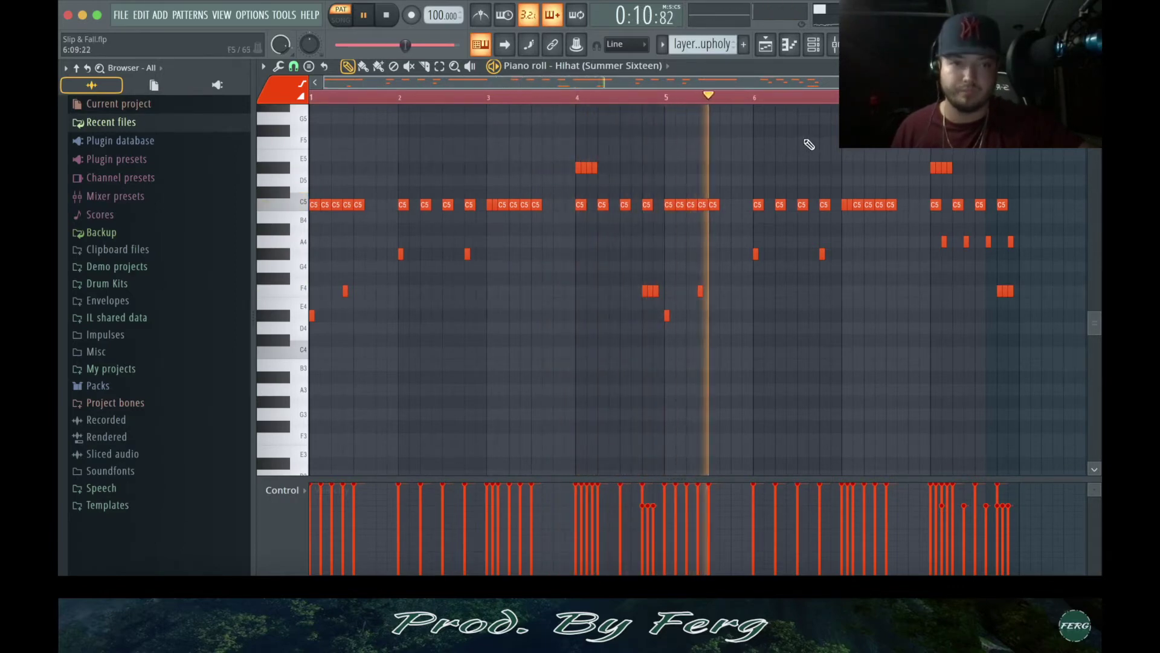
key("space")
View mixer insert 9 for the hi-hat channel and return to the playlist
left_click(836, 44)
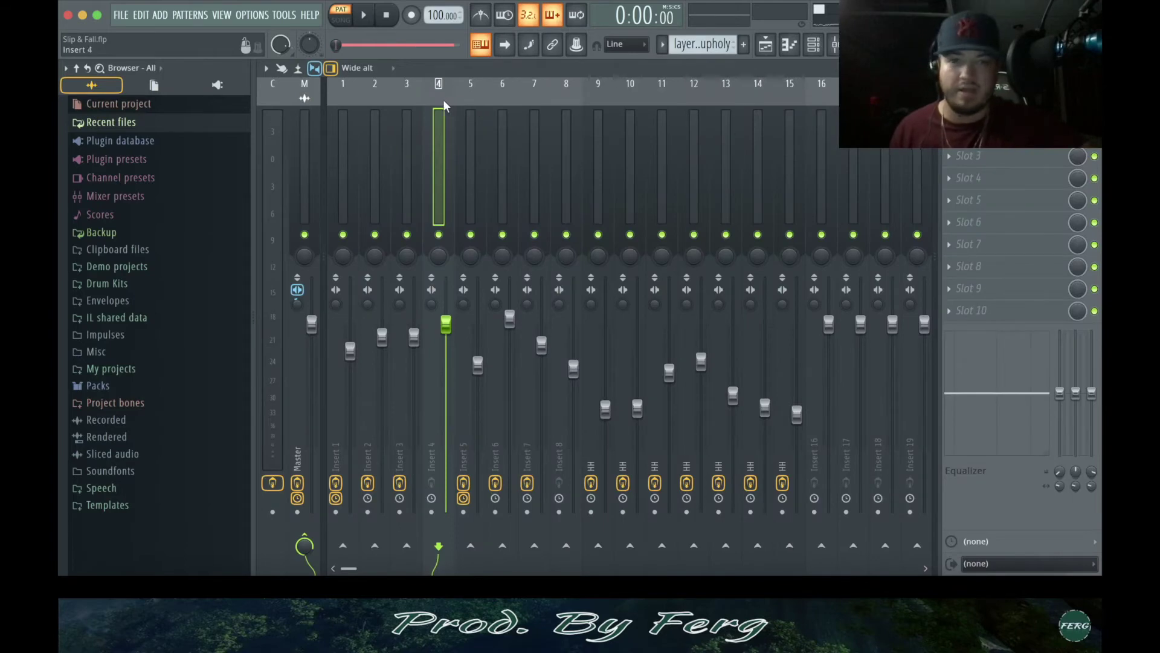
left_click(588, 93)
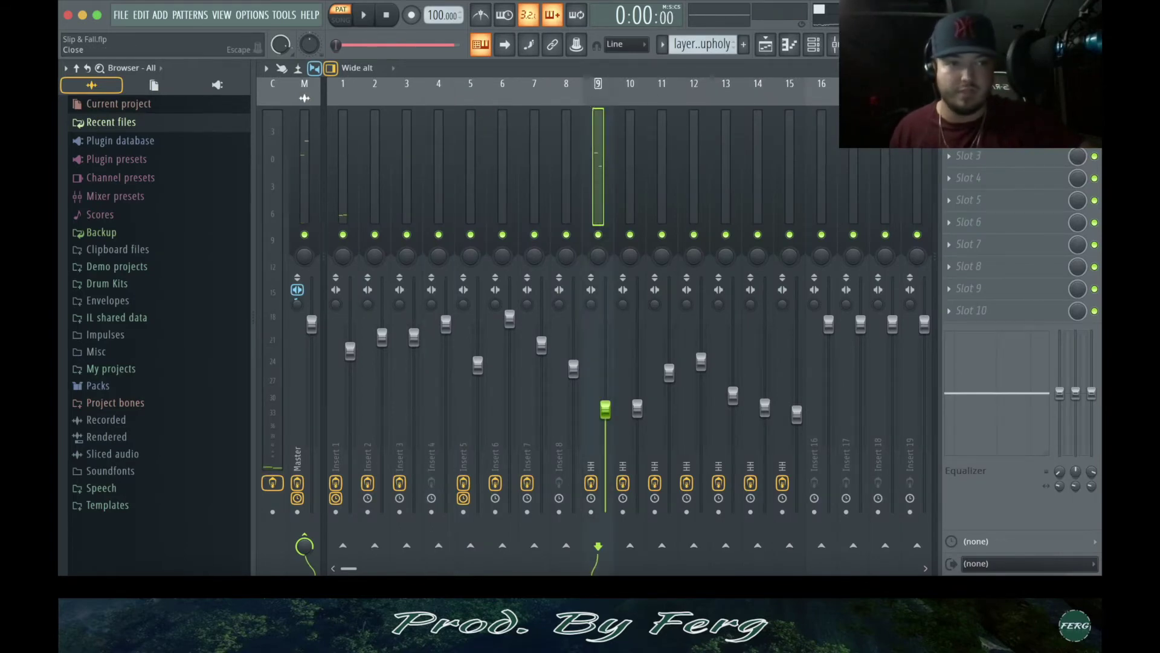
left_click(1094, 67)
left_click(1093, 67)
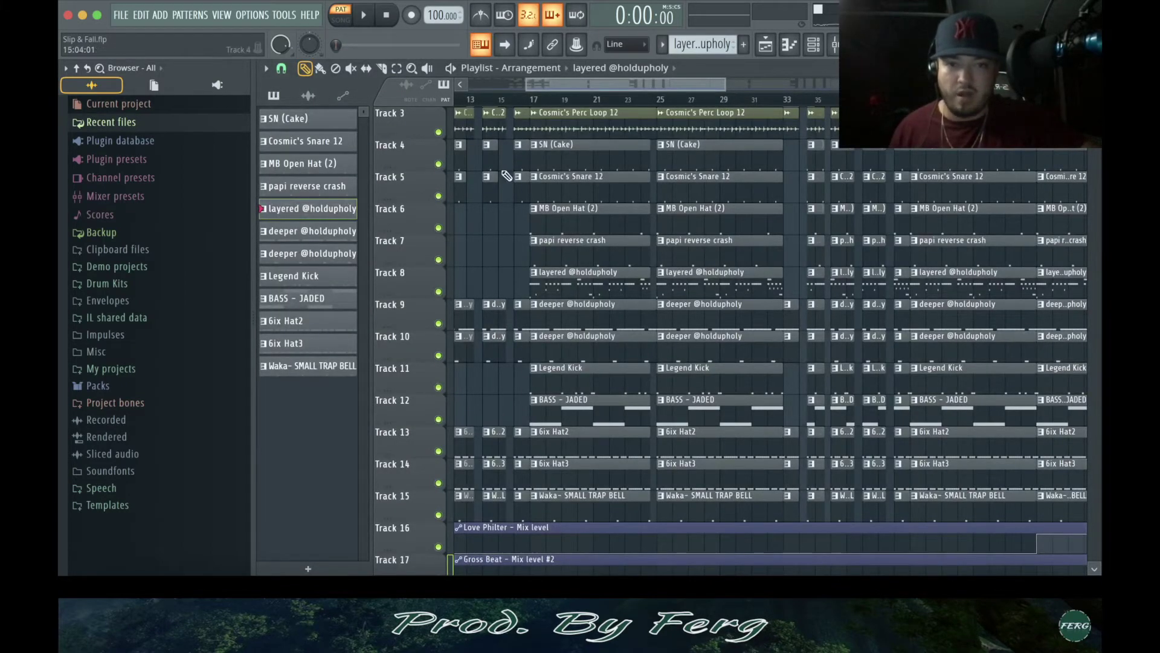
scroll(531, 253, "down", 1)
double_click(617, 278)
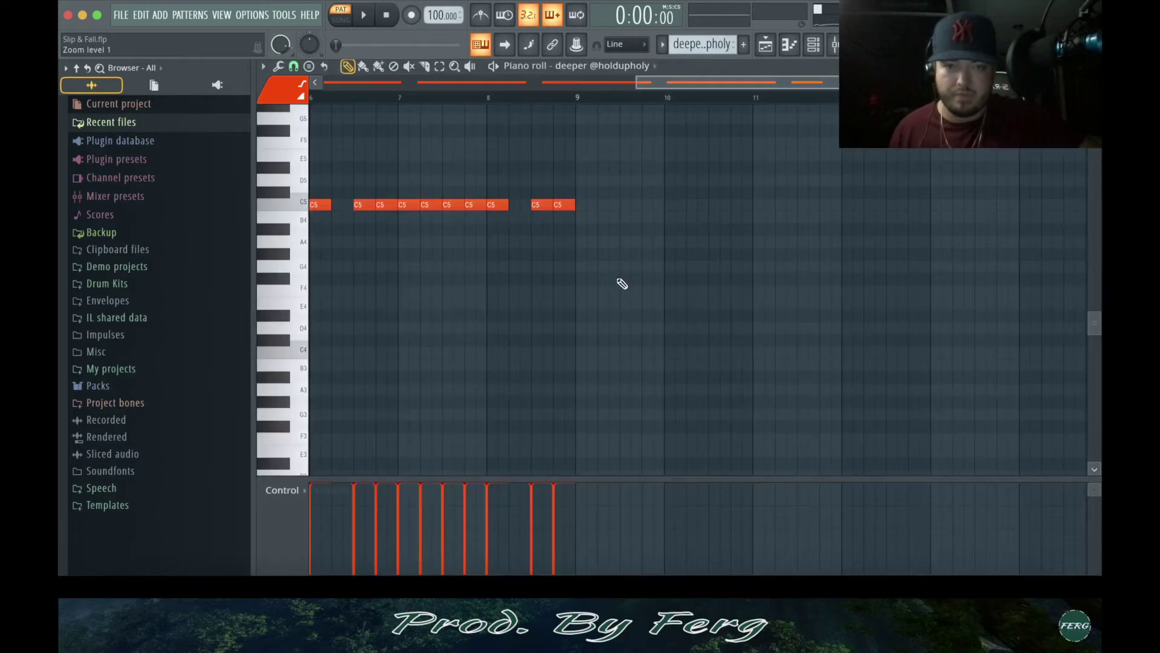
left_click_drag(700, 83, 388, 84)
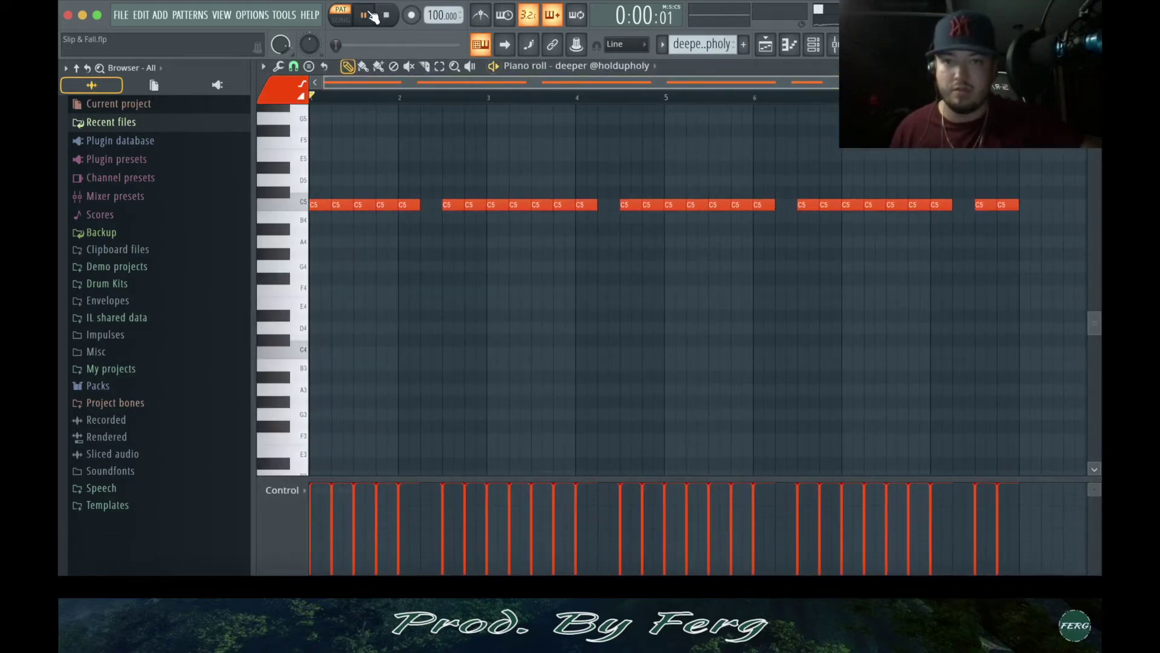
left_click(373, 16)
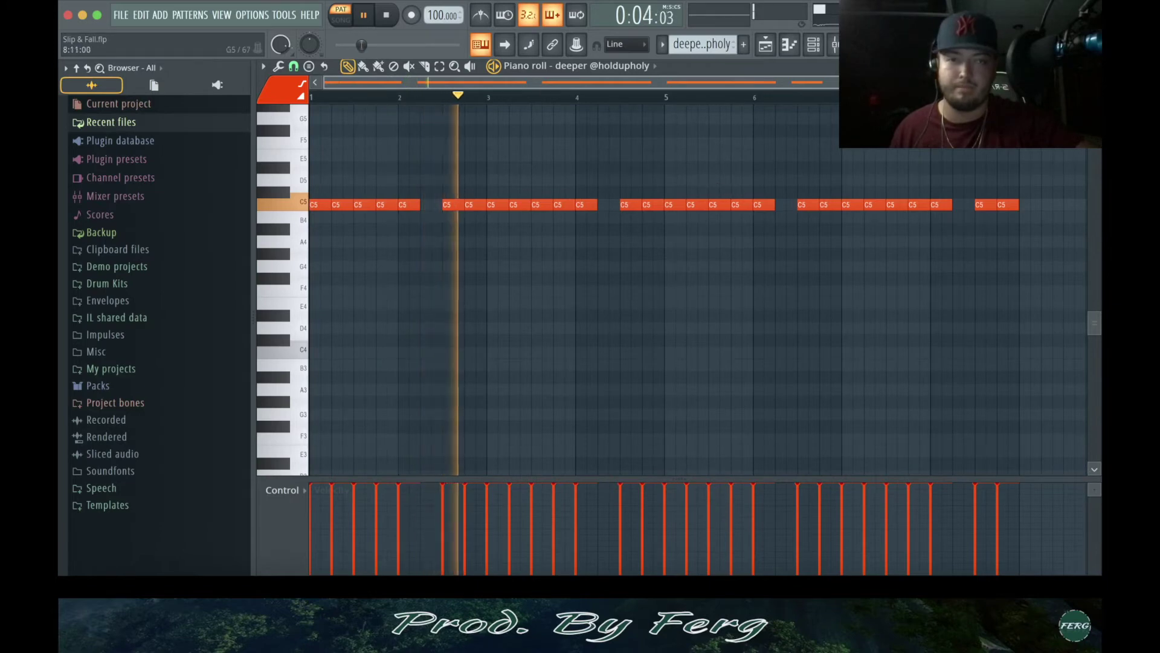
left_click(1093, 67)
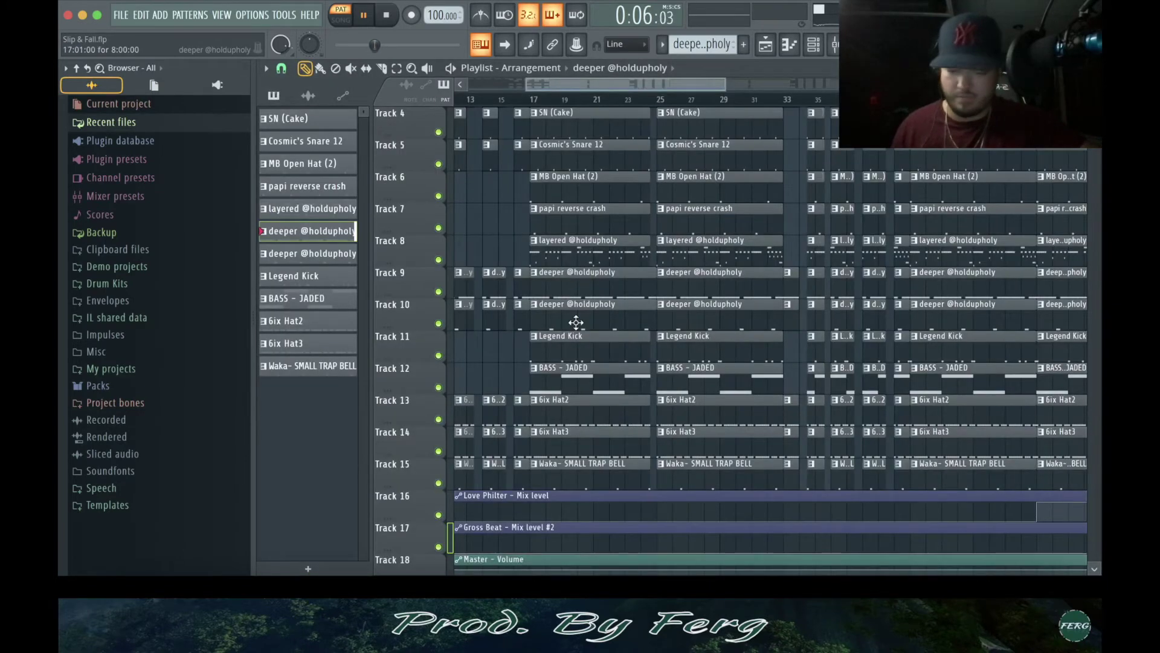
key("F6")
left_click_drag(565, 319, 584, 203)
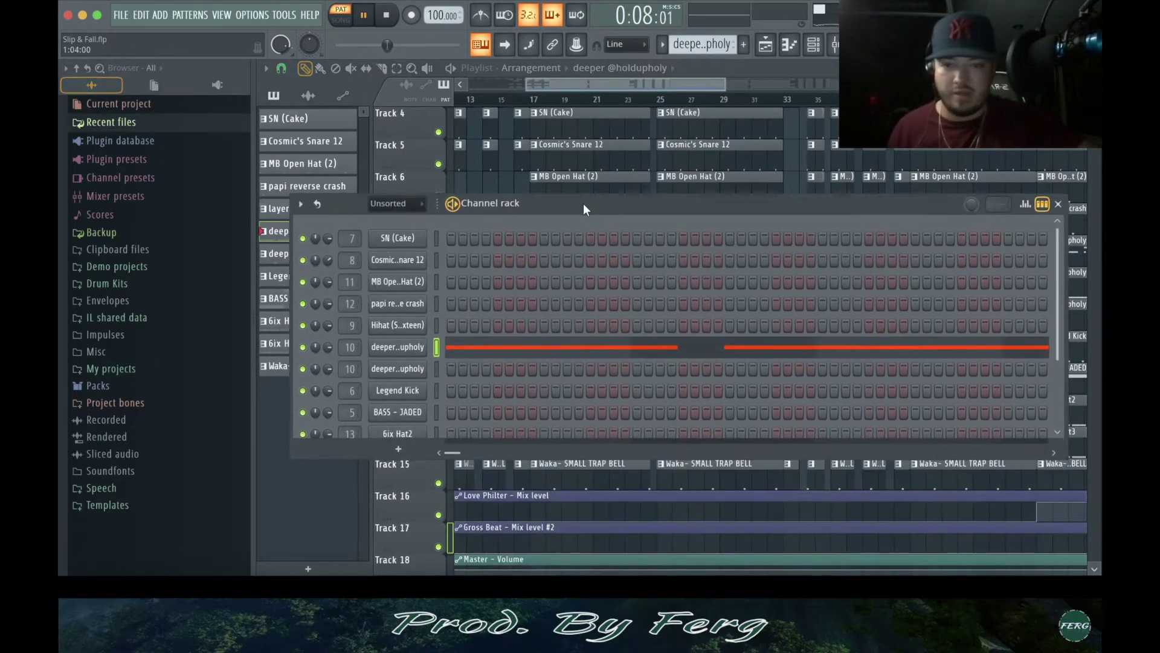
key("F6")
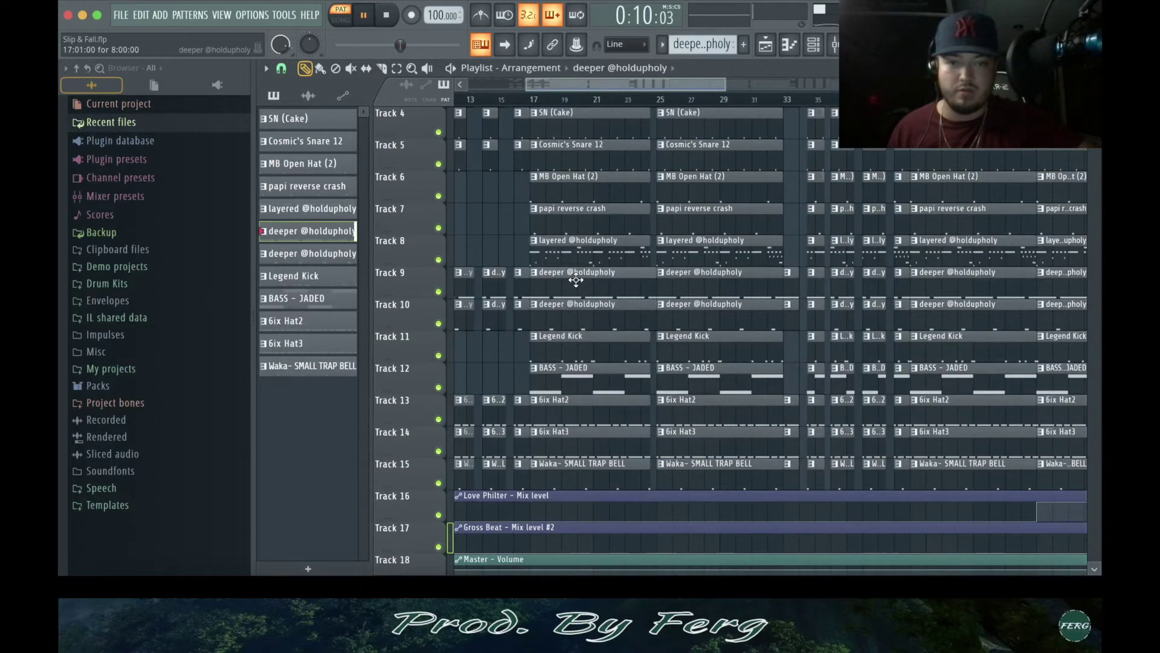
key("F7")
left_click(1093, 67)
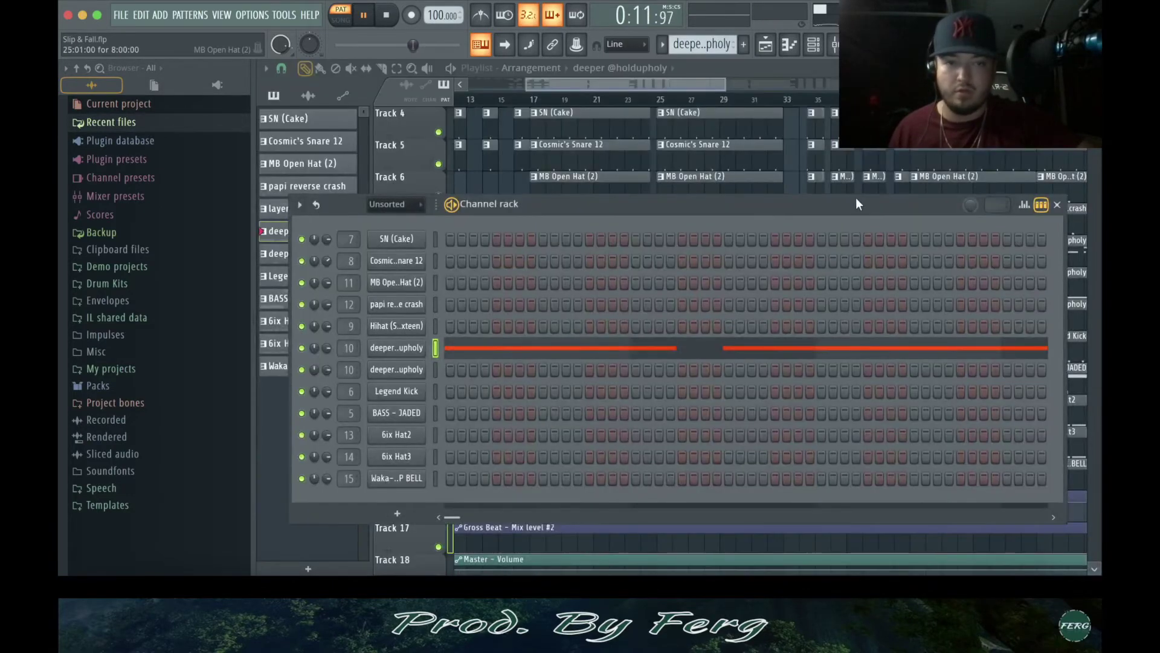
right_click(794, 177)
key("space")
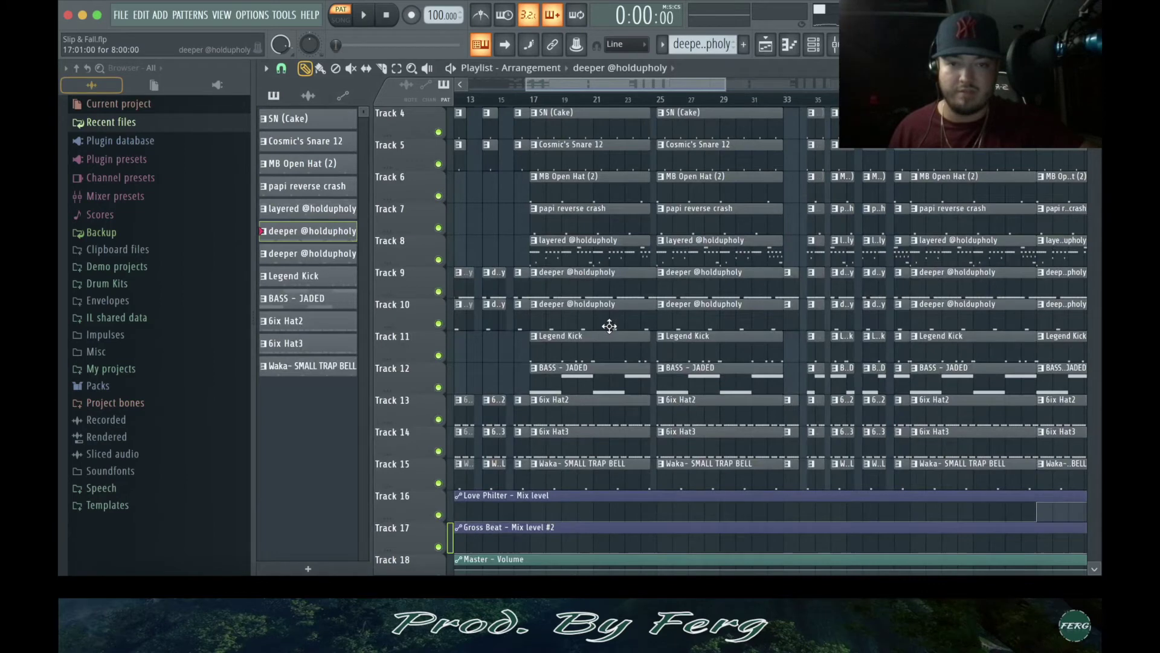
double_click(608, 324)
key("F6")
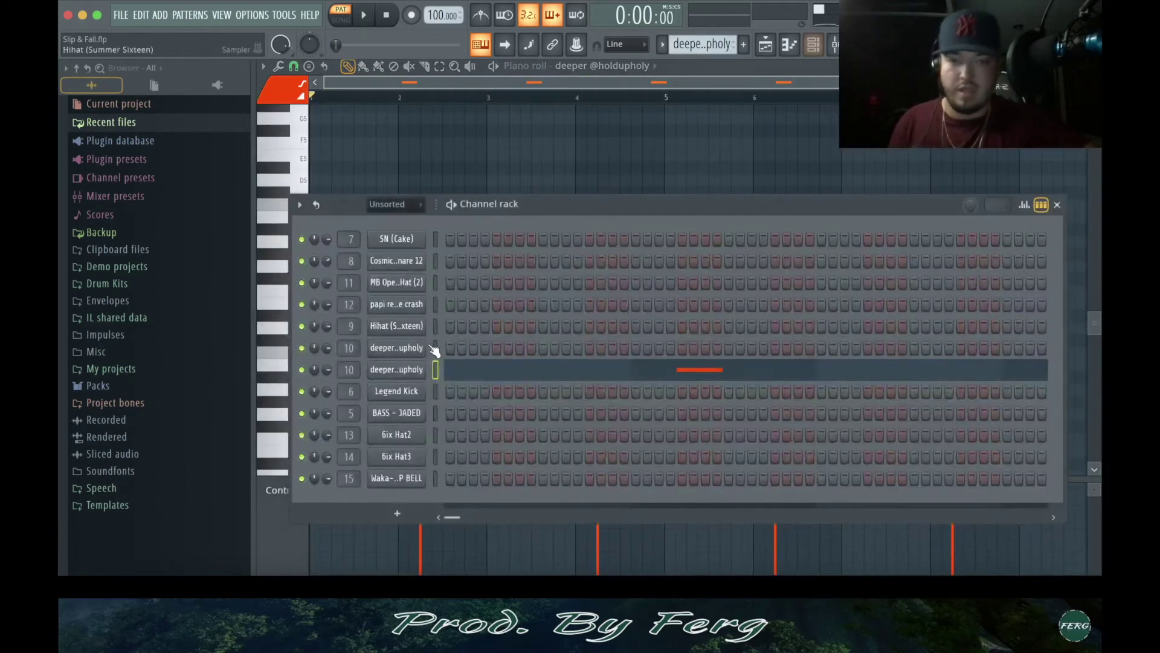
left_click(407, 372)
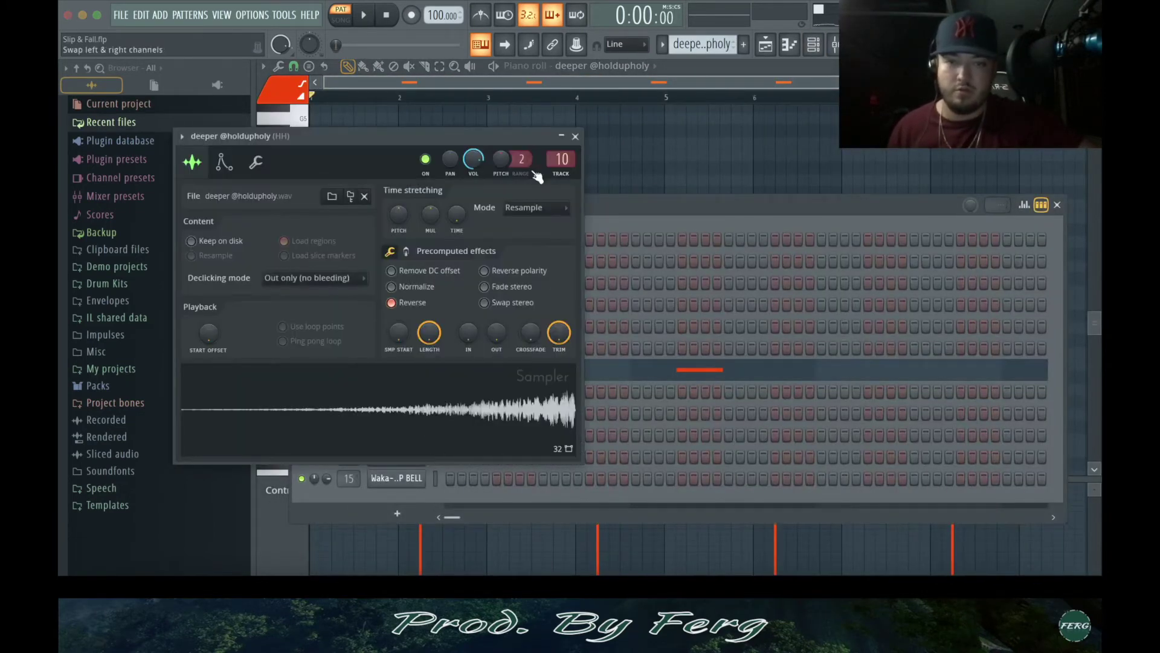
left_click(574, 138)
key("F6")
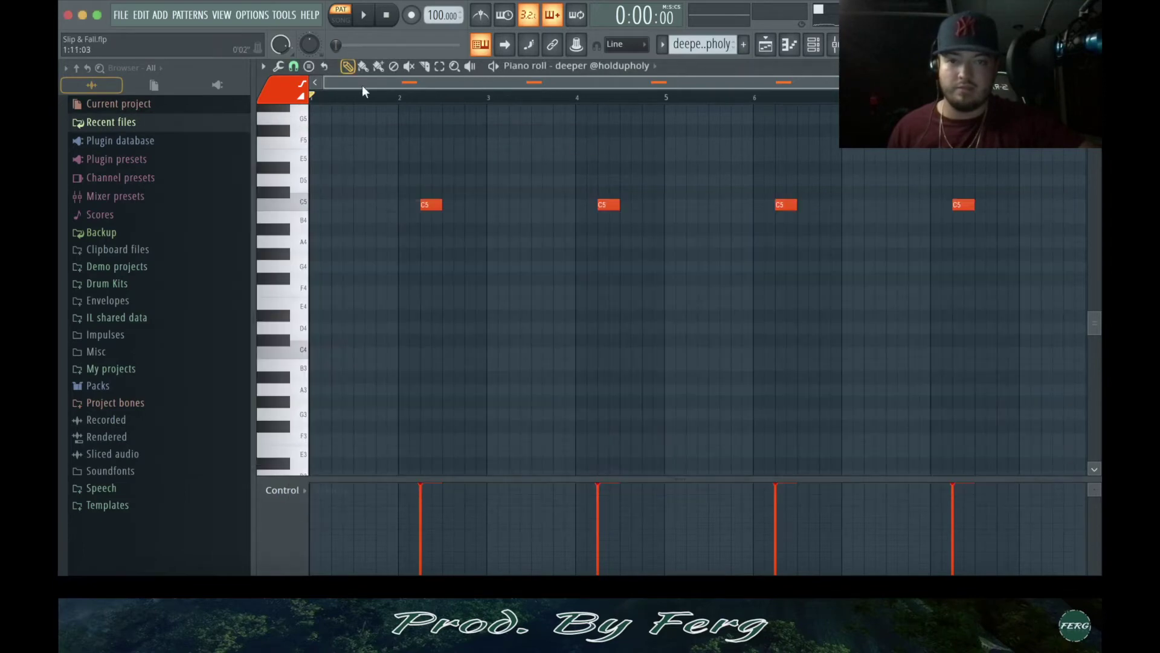
left_click_drag(406, 101, 420, 104)
key("space")
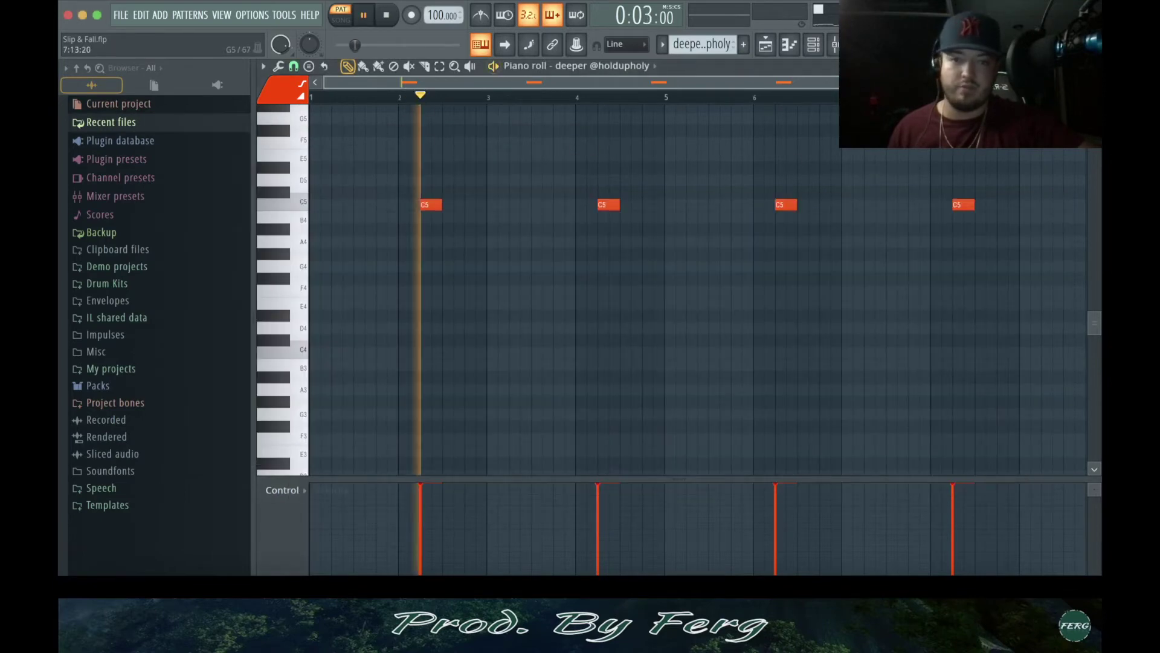
key("space")
key("F7")
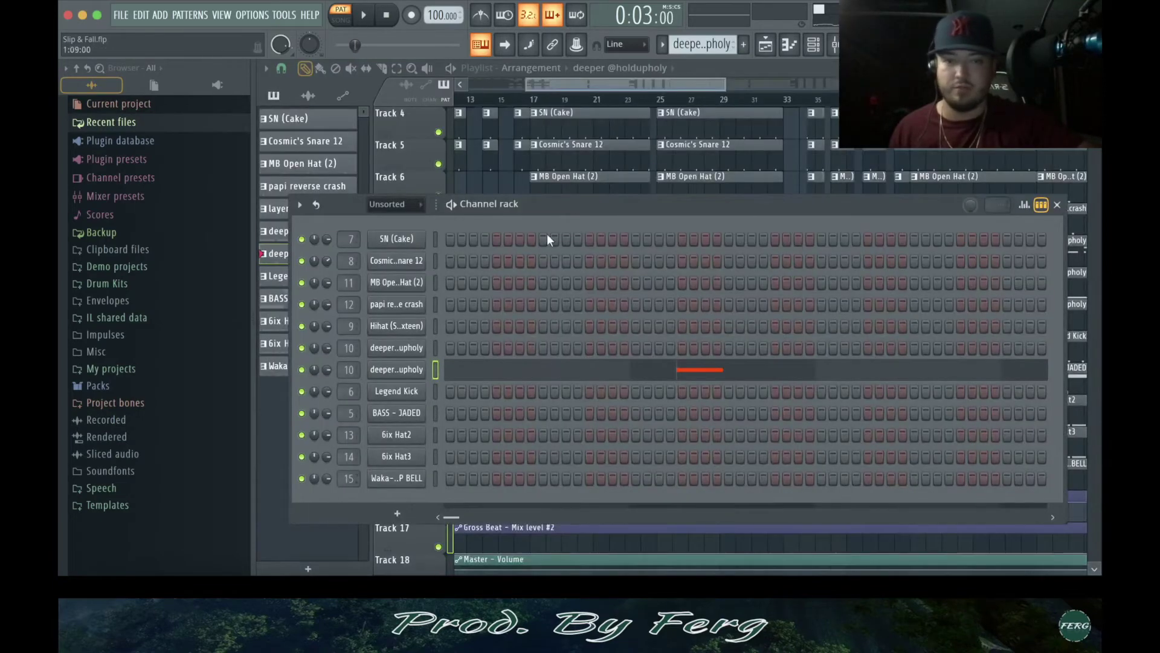
key("F6")
key("F7")
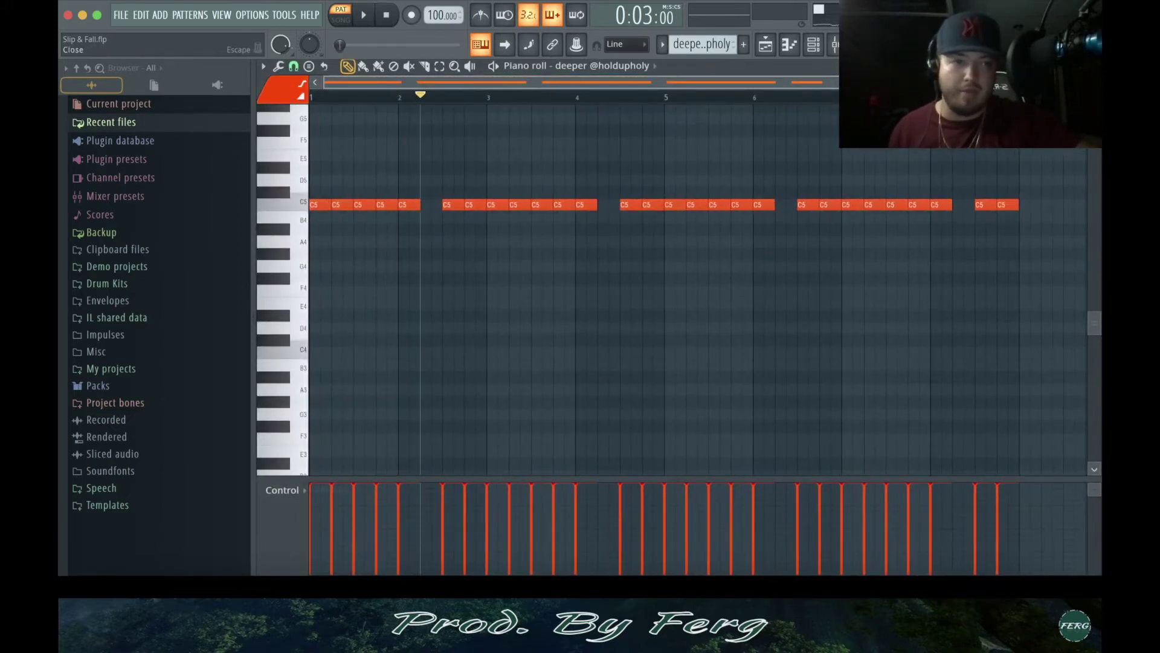
left_click(1093, 66)
key("F6")
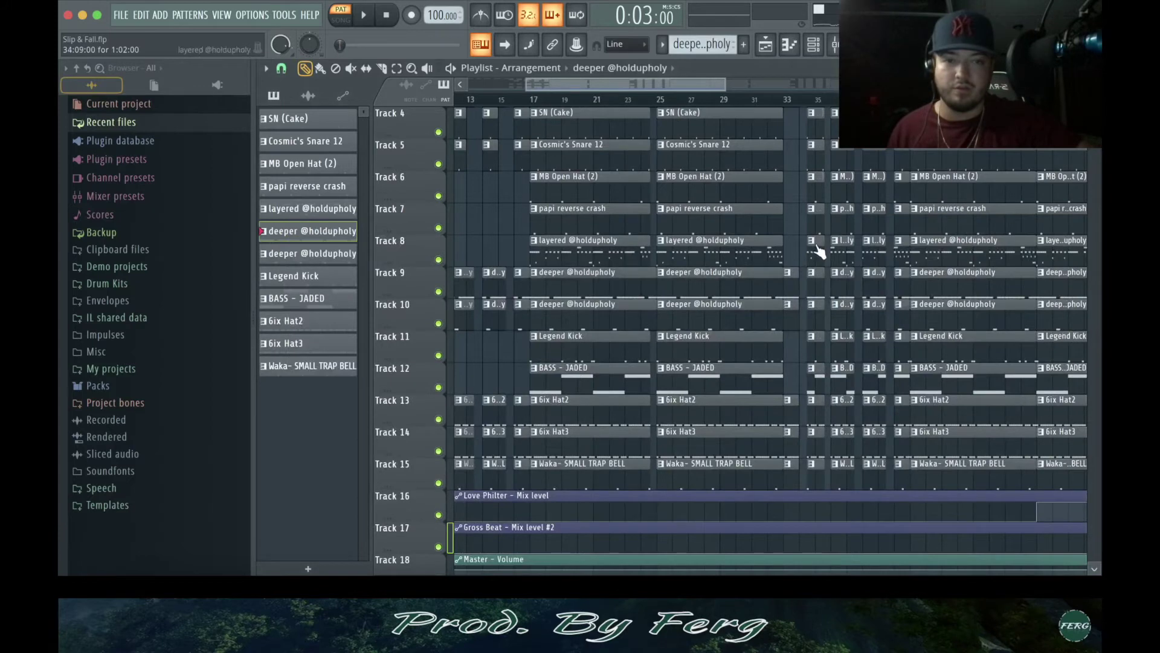
With the playlist focused on bars 16 to 24, inspect the 6ix Hat2 pattern from Track 13 in the piano roll and channel rack
left_click_drag(525, 88, 402, 117)
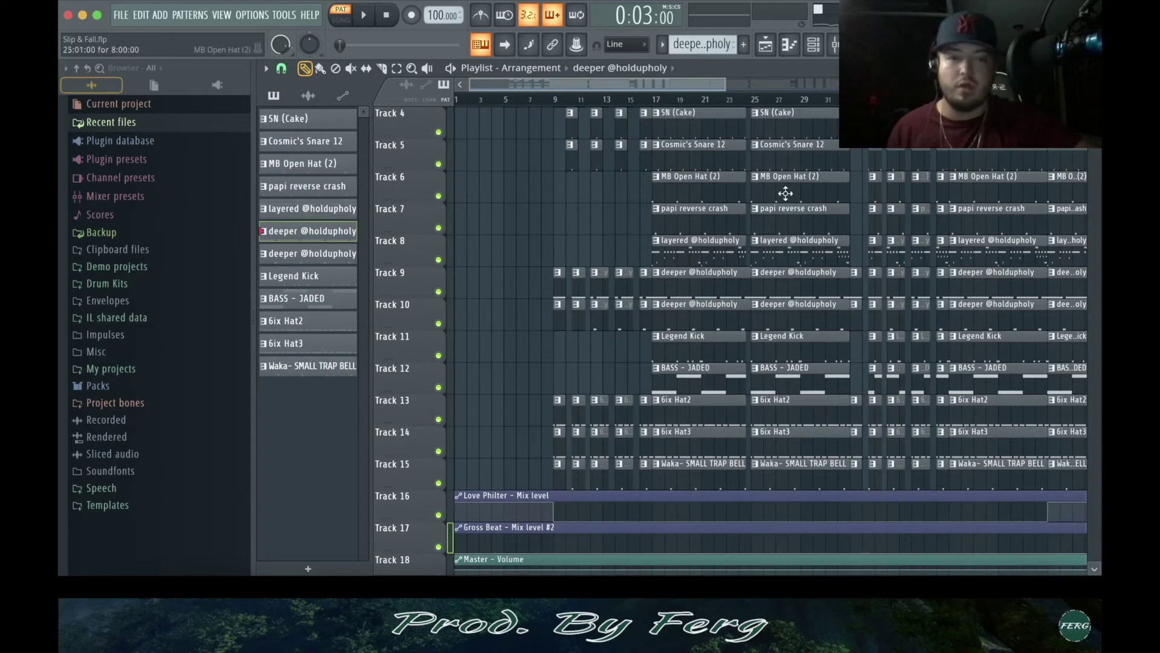
left_click_drag(736, 89, 600, 86)
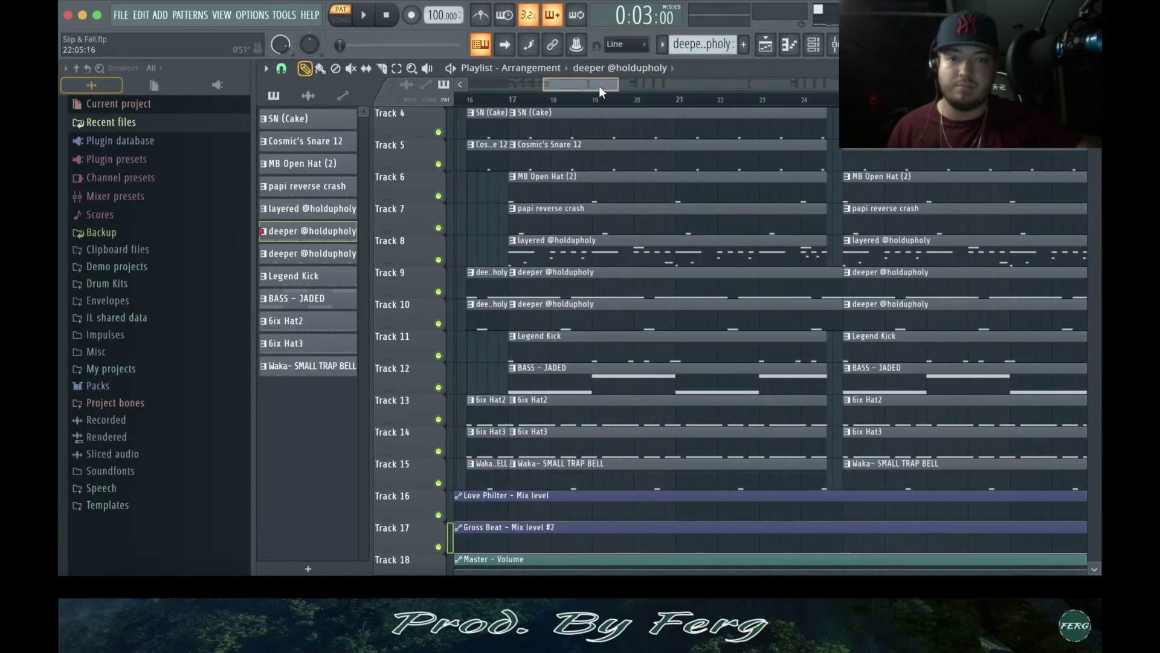
left_click_drag(1095, 91, 1094, 87)
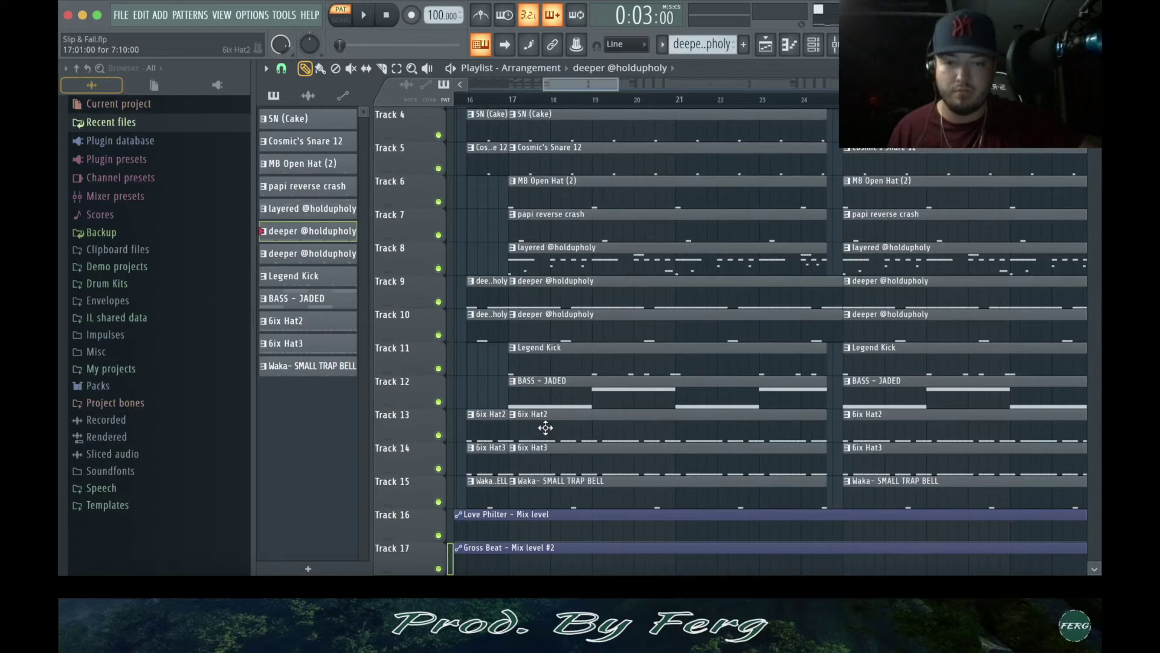
double_click(545, 428)
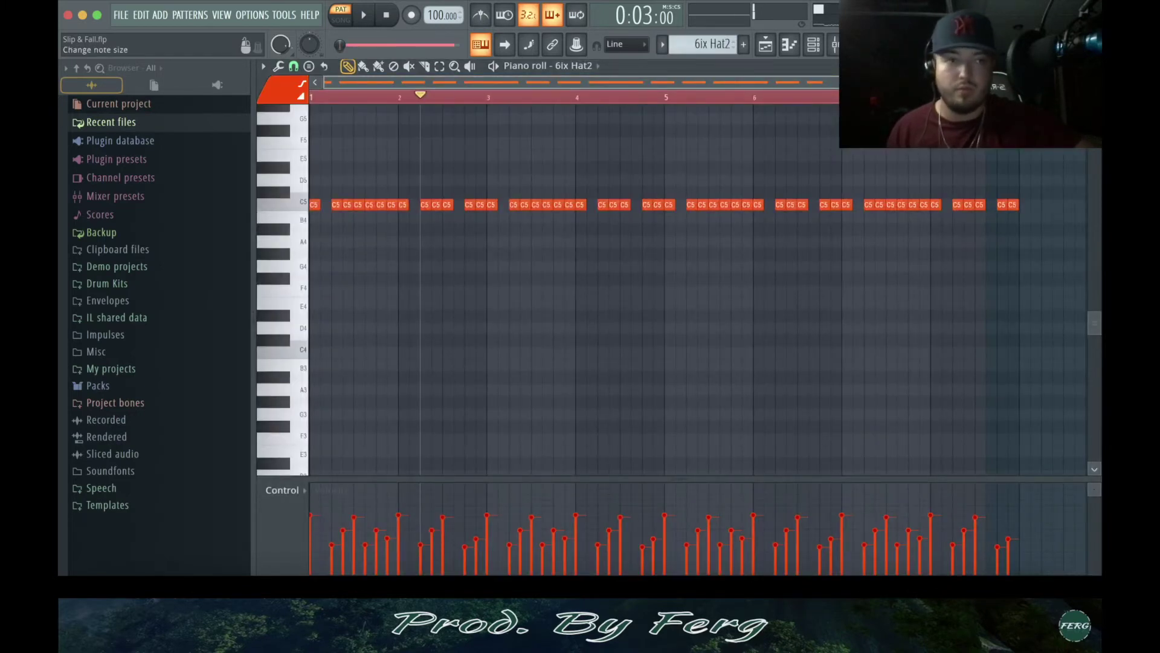
key("Escape")
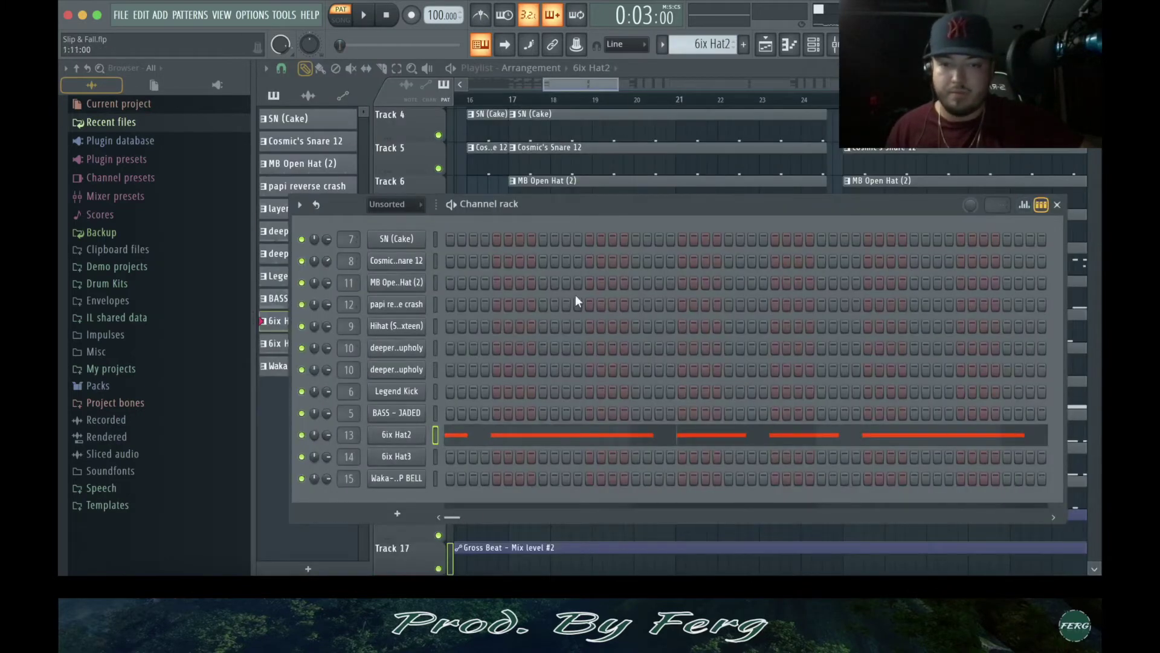
key("Escape")
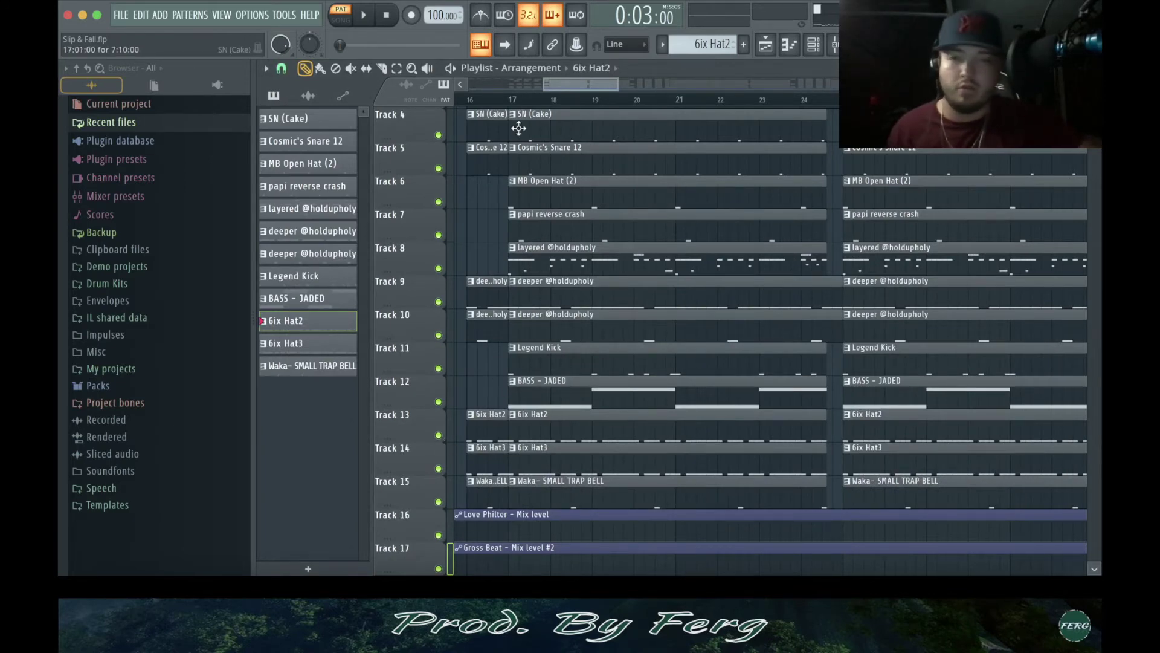
Mute Tracks 3 to 12 and play the song from bar 17
left_click(509, 98)
mouse_move(439, 402)
left_mouse_down()
mouse_move(451, 304)
mouse_move(439, 235)
left_mouse_up()
scroll(658, 329, "up", 2)
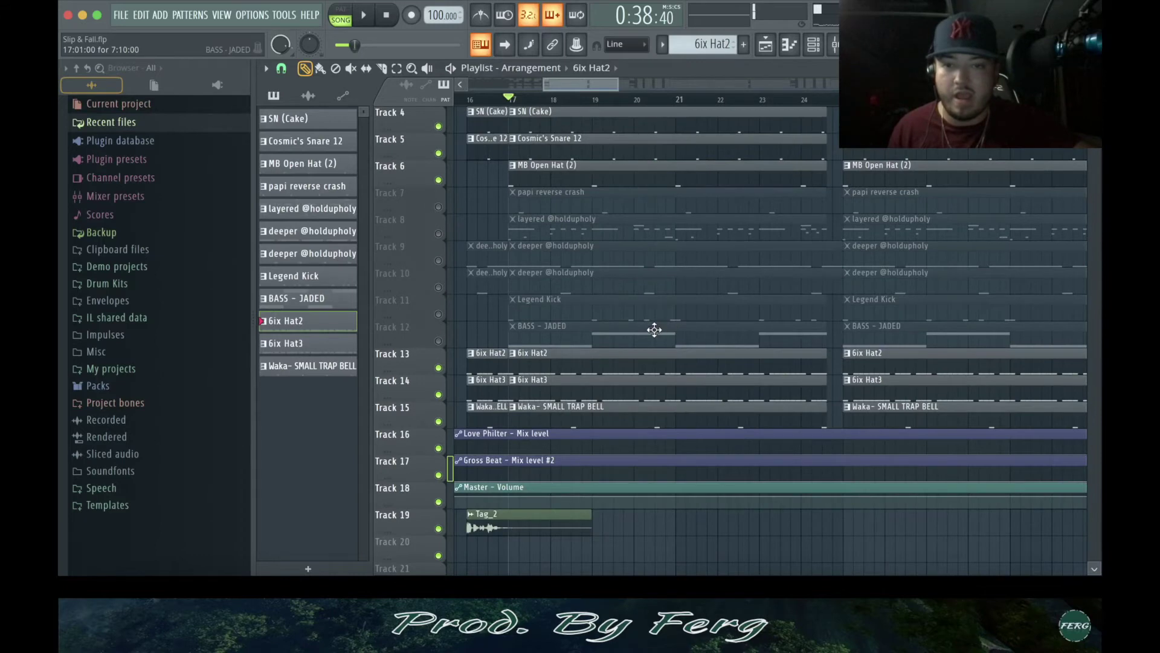
left_click_drag(439, 233, 439, 152)
key("space")
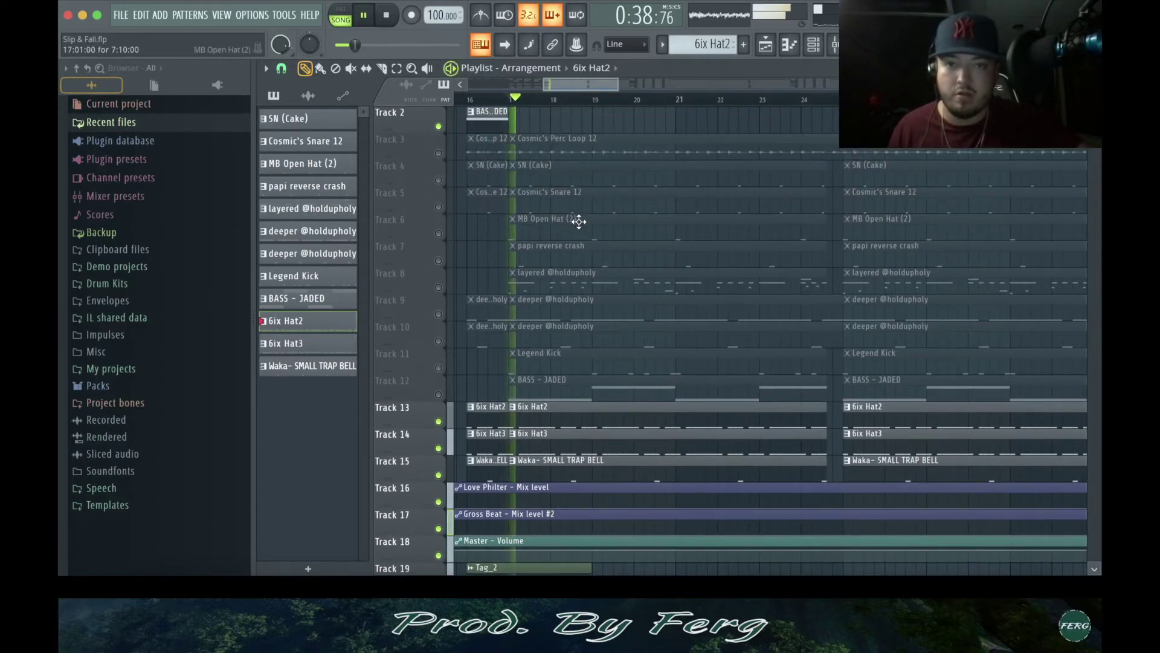
Mute Track 1 with the Slip & Fall sample during playback, and unmute it again
scroll(621, 360, "up", 1)
left_click(440, 126)
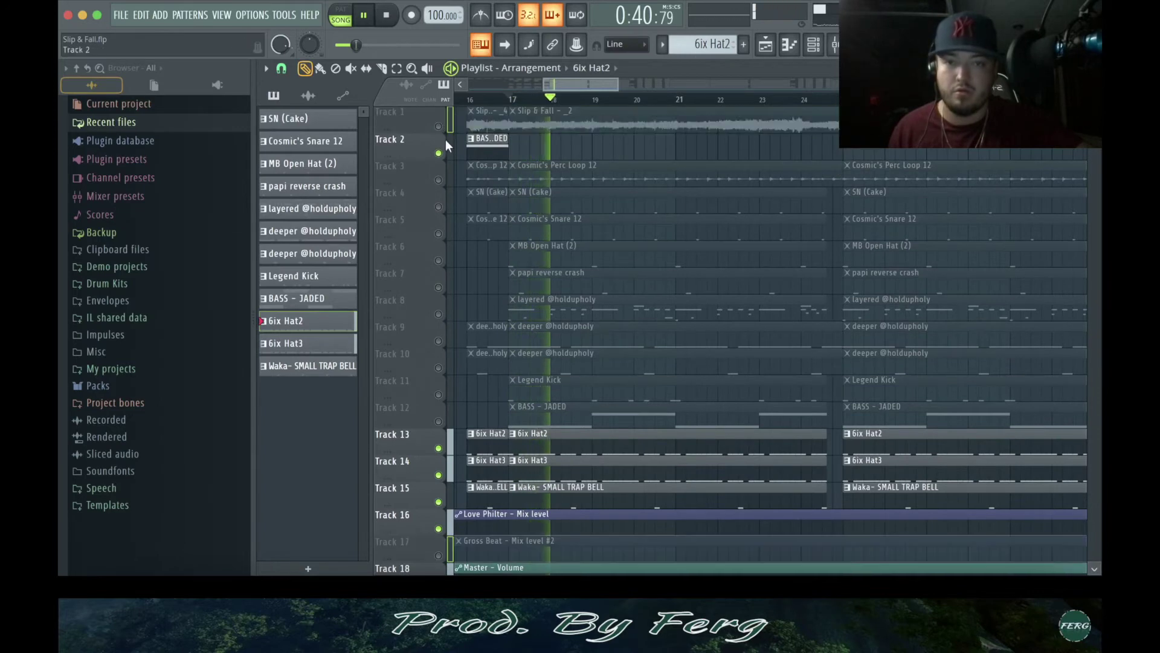
left_click(440, 128)
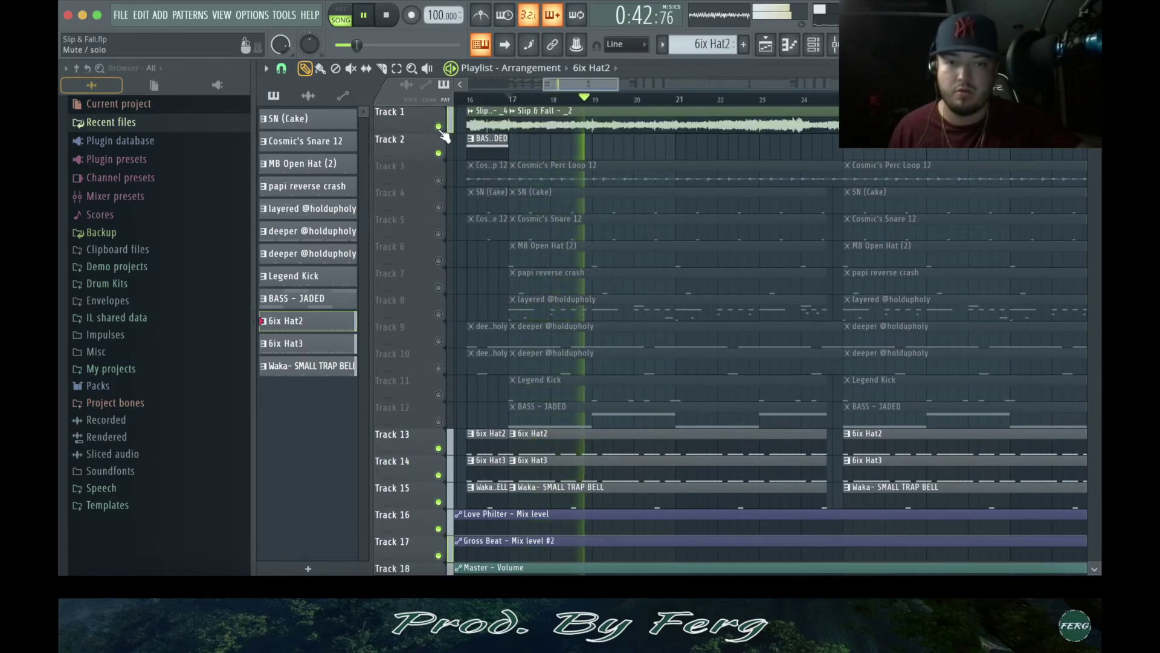
Restart playback from bar 17, unmute the Cosmic's Perc Loop 12 on Track 3 and bring up the mixer
key("space")
key("space")
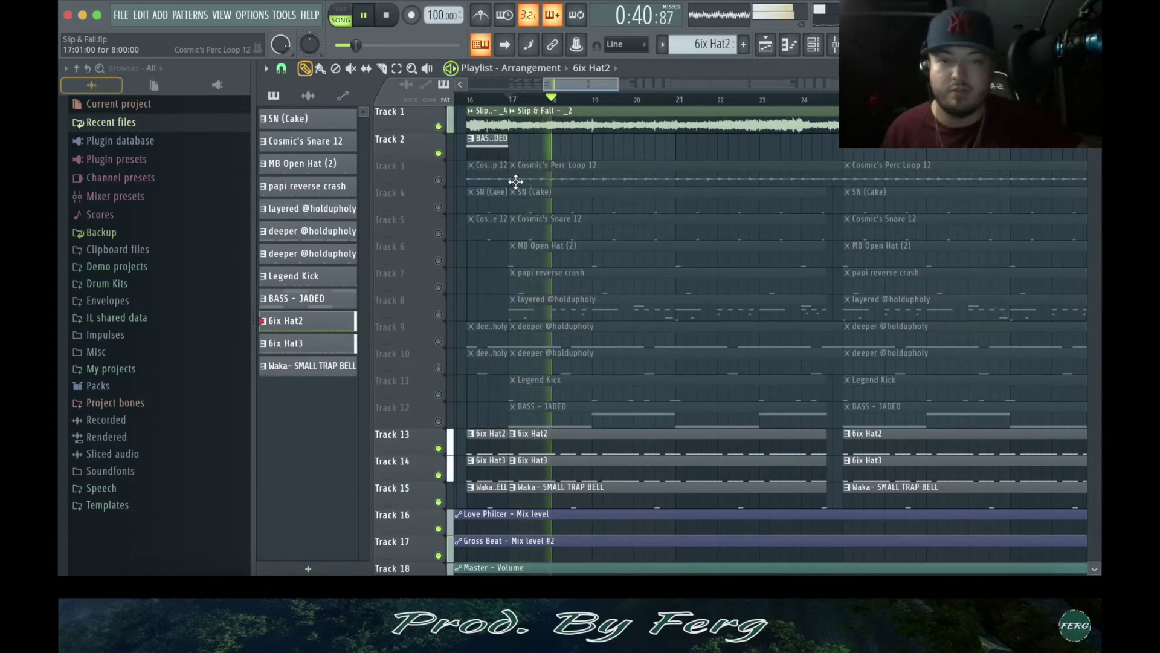
left_click(439, 183)
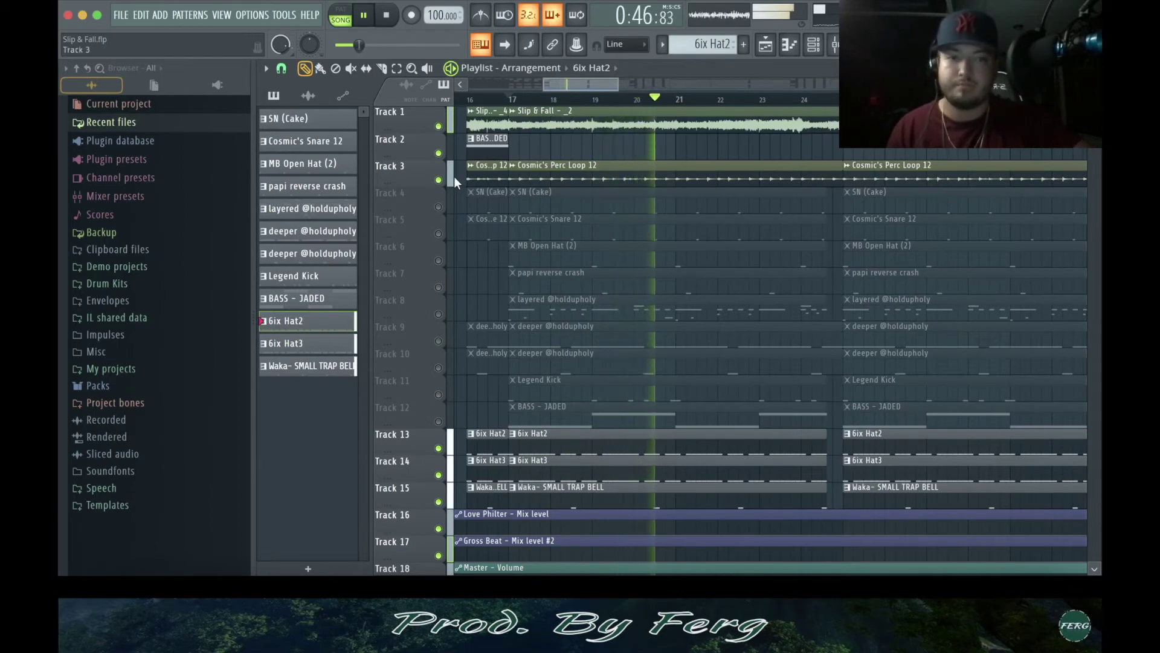
left_click(836, 48)
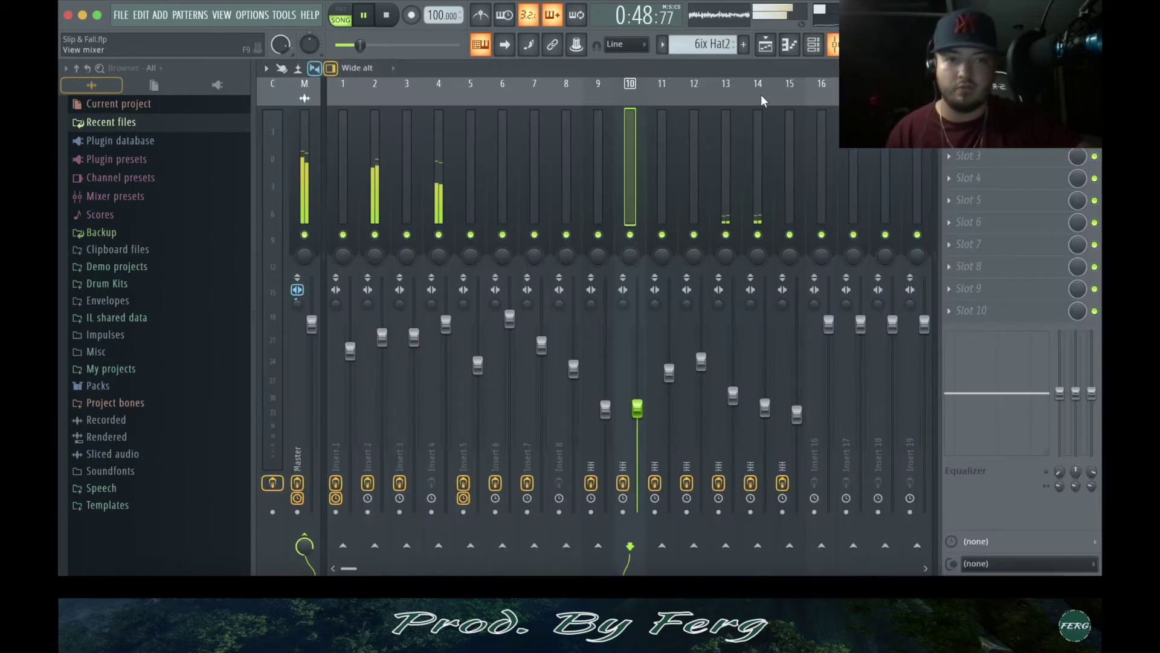
left_click(1093, 67)
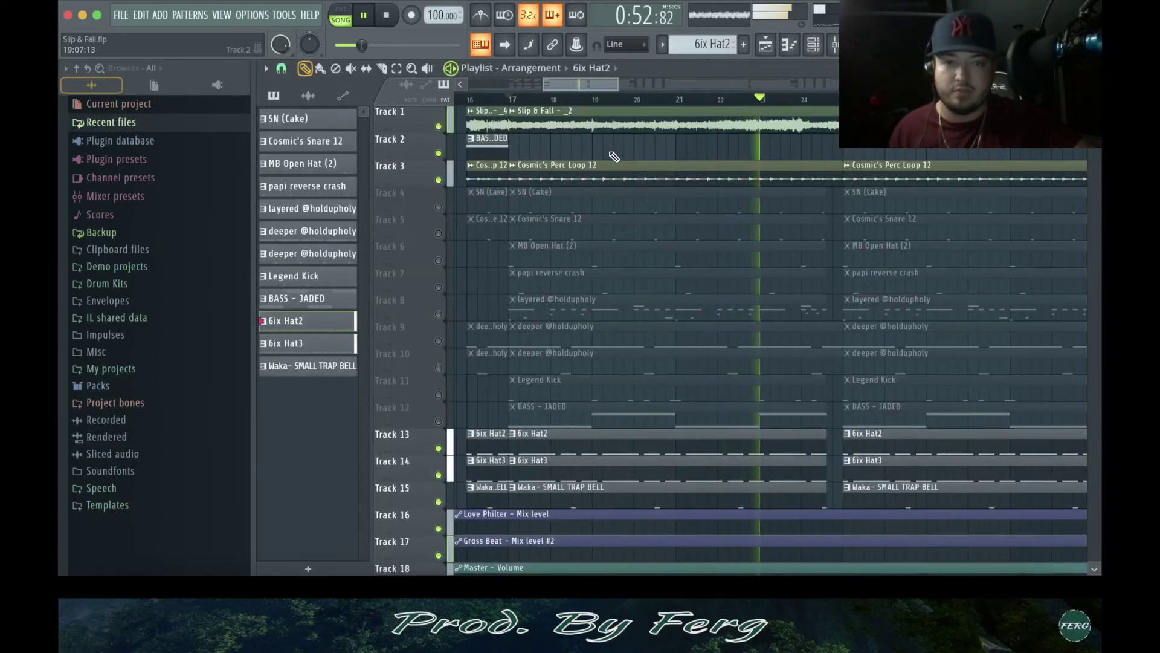
left_click(438, 314)
left_click(439, 341)
left_click(439, 368)
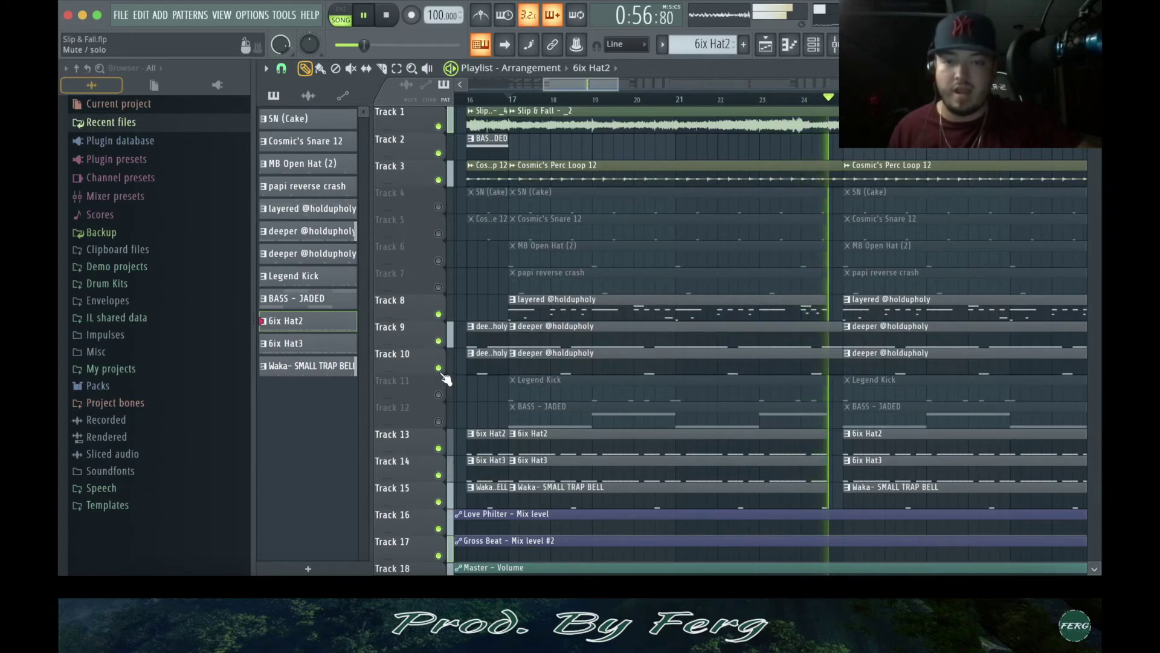
Stop playback, unmute the papi reverse crash on Track 7 and the MB Open Hat (2) on Track 6, and restart from bar 17
left_click_drag(617, 83, 717, 115)
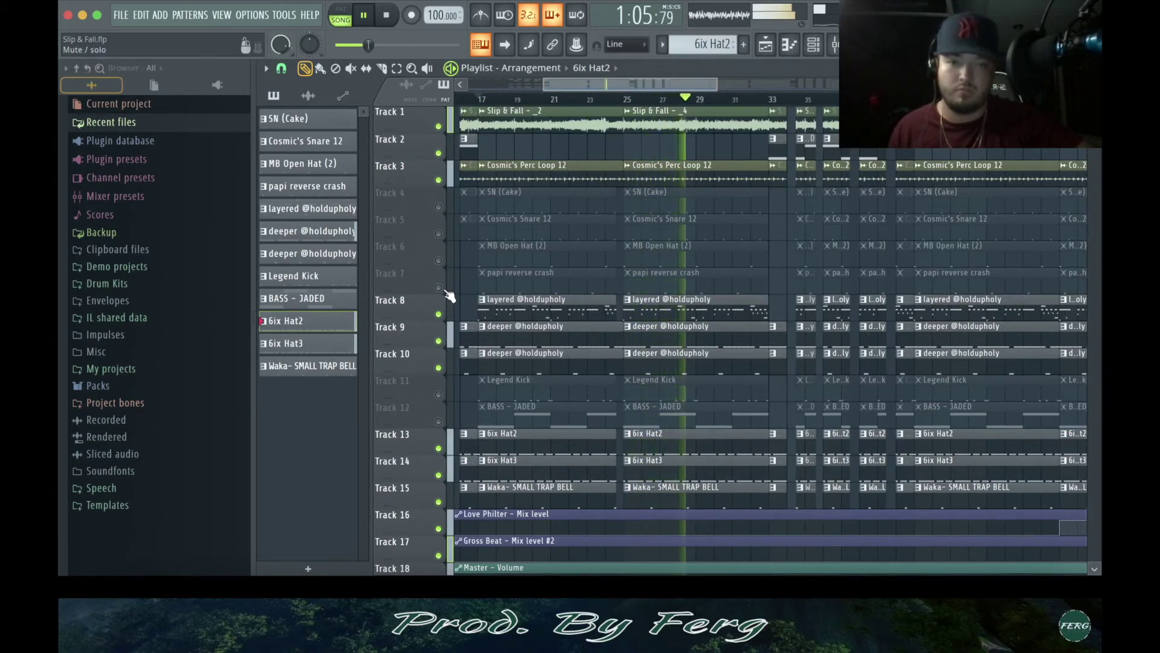
key("space")
left_click(440, 287)
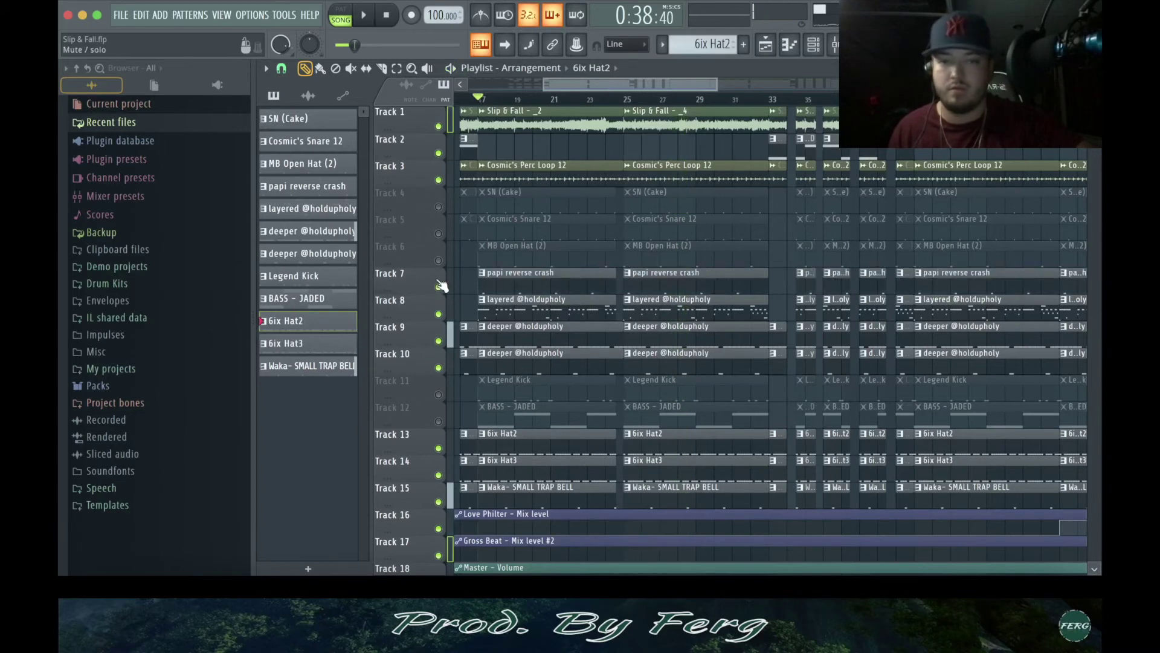
left_click(438, 261)
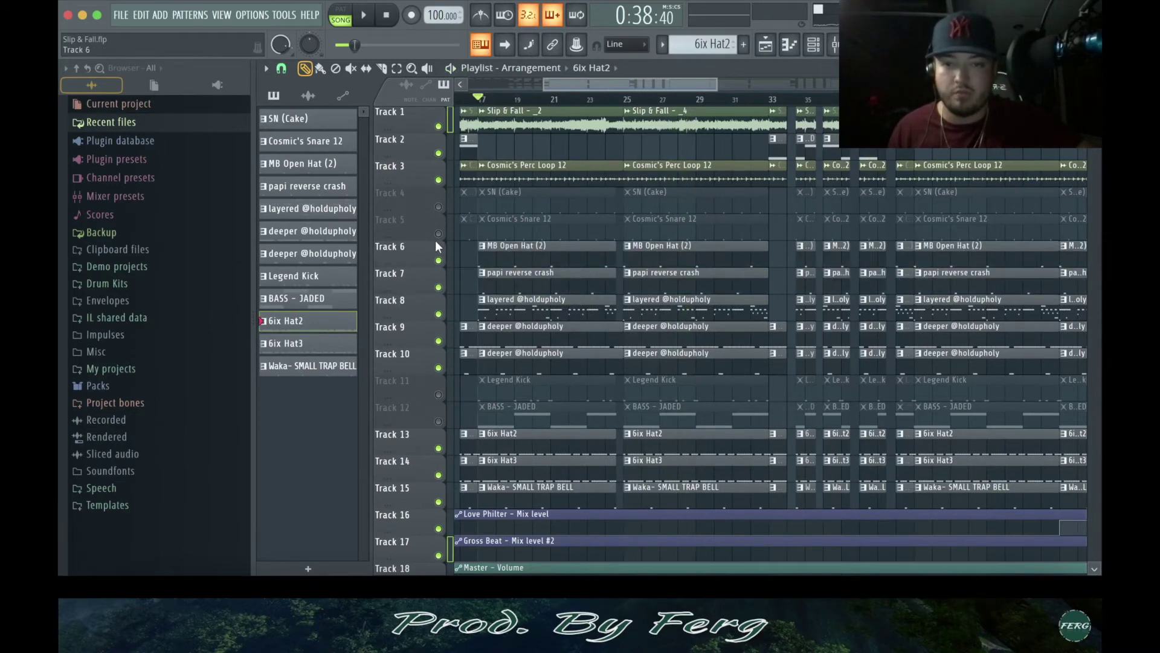
key("space")
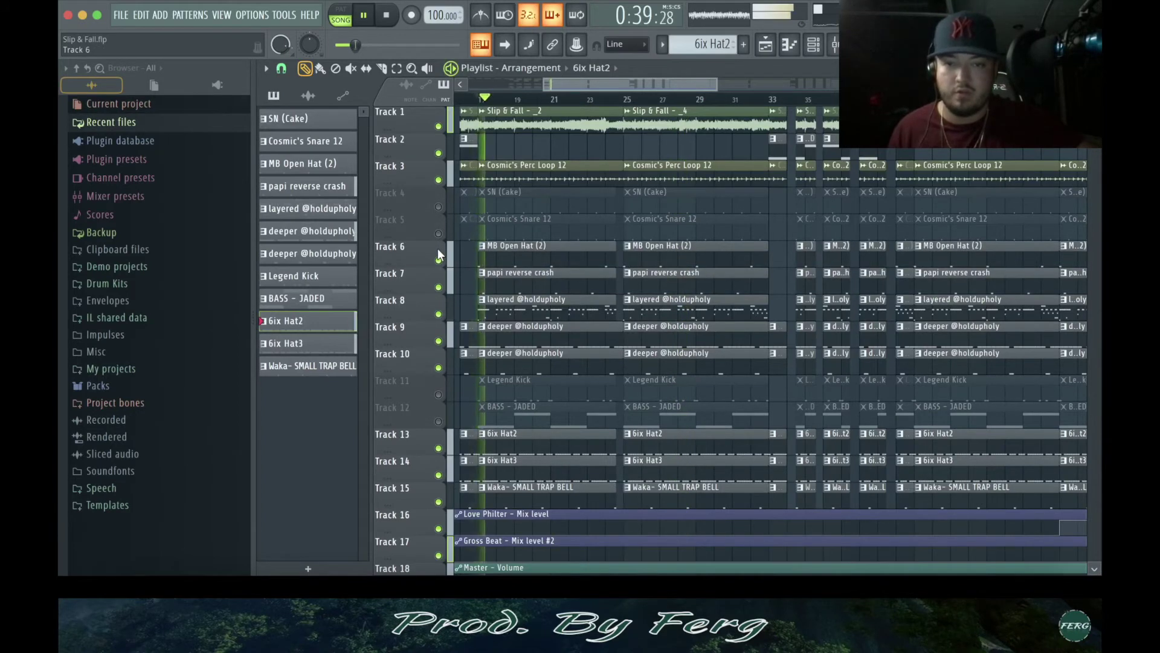
Stop playback, examine the MB Open Hat (2) notes in the piano roll, audition C5 and return to the playlist
key("space")
double_click(500, 259)
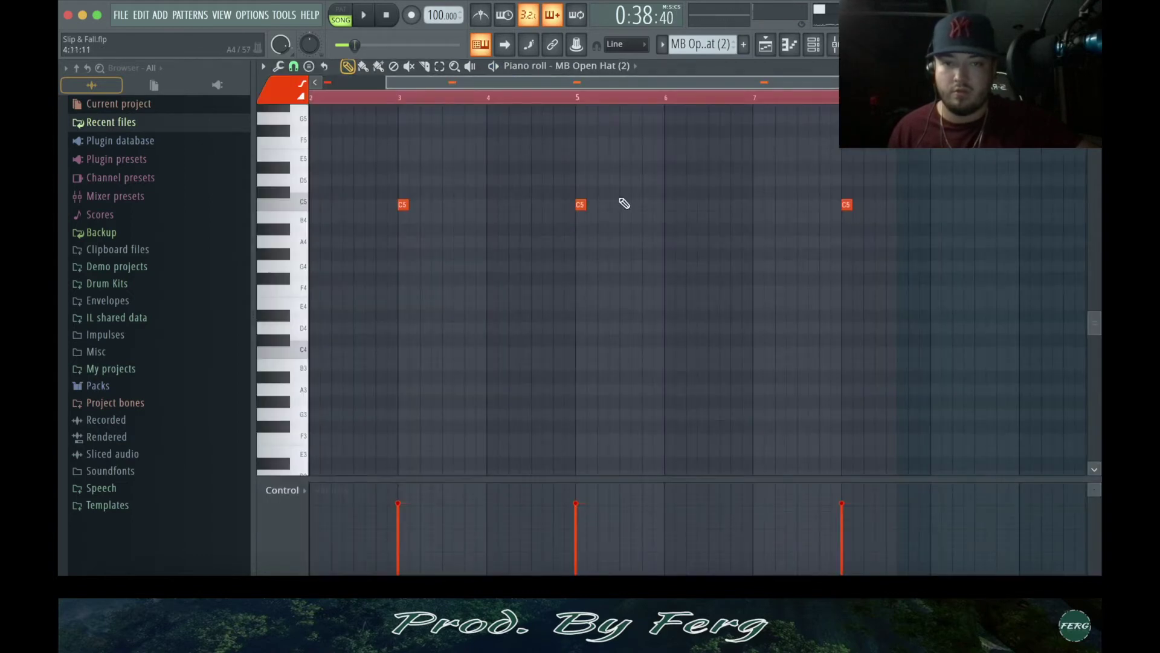
scroll(806, 151, "left", 2)
left_click(301, 209)
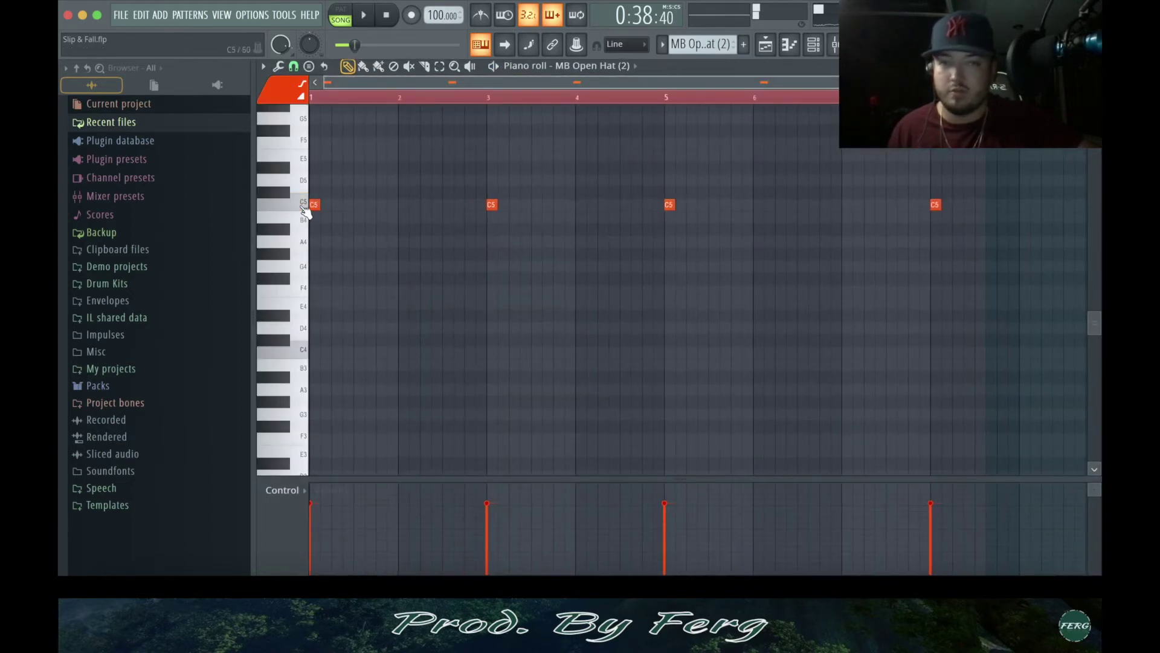
left_click(1093, 66)
left_click(627, 159)
Examine the papi reverse crash pattern from Track 7 in the piano roll, audition C5 and return to the playlist
left_click(557, 289)
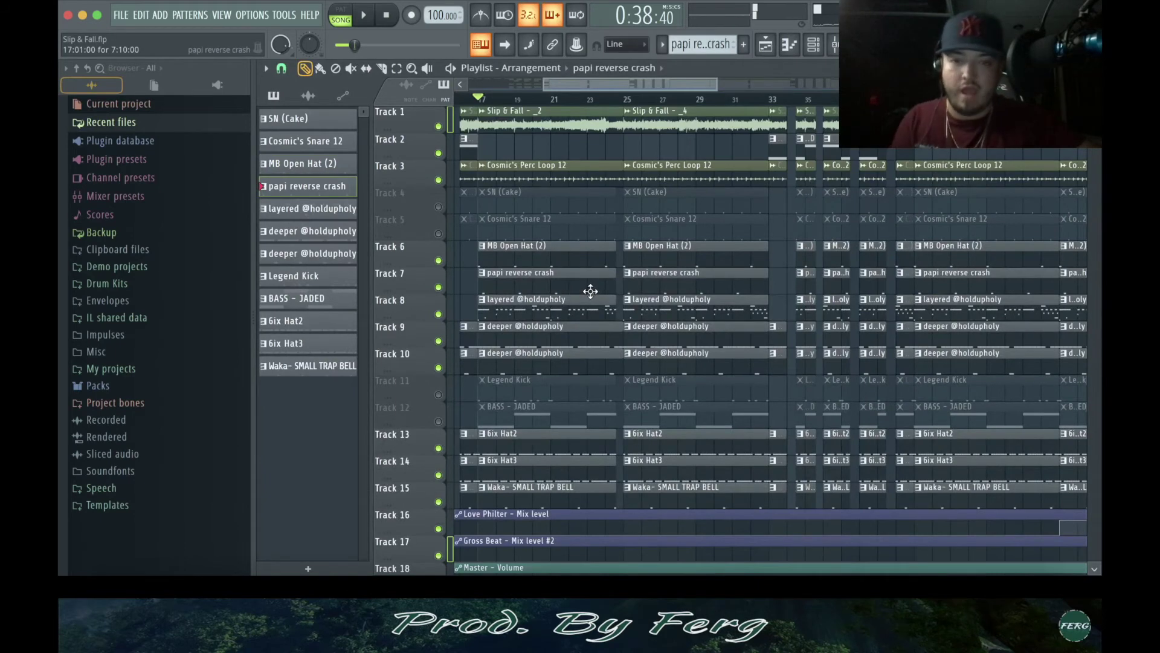
key("F6")
left_click(513, 310)
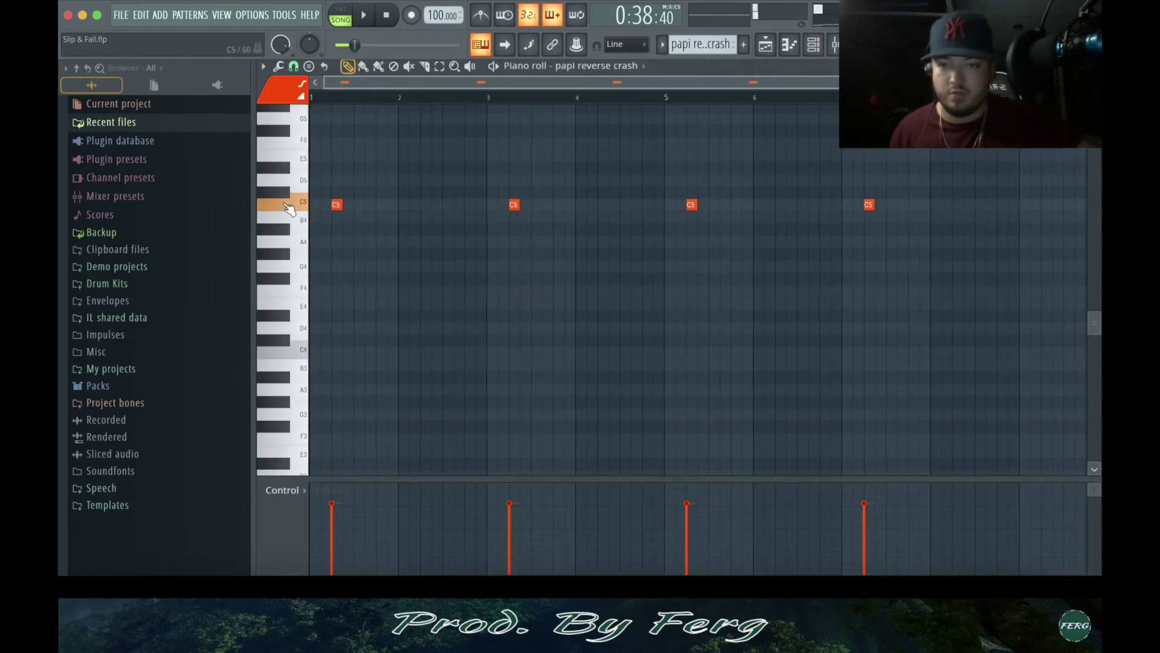
left_click(1093, 66)
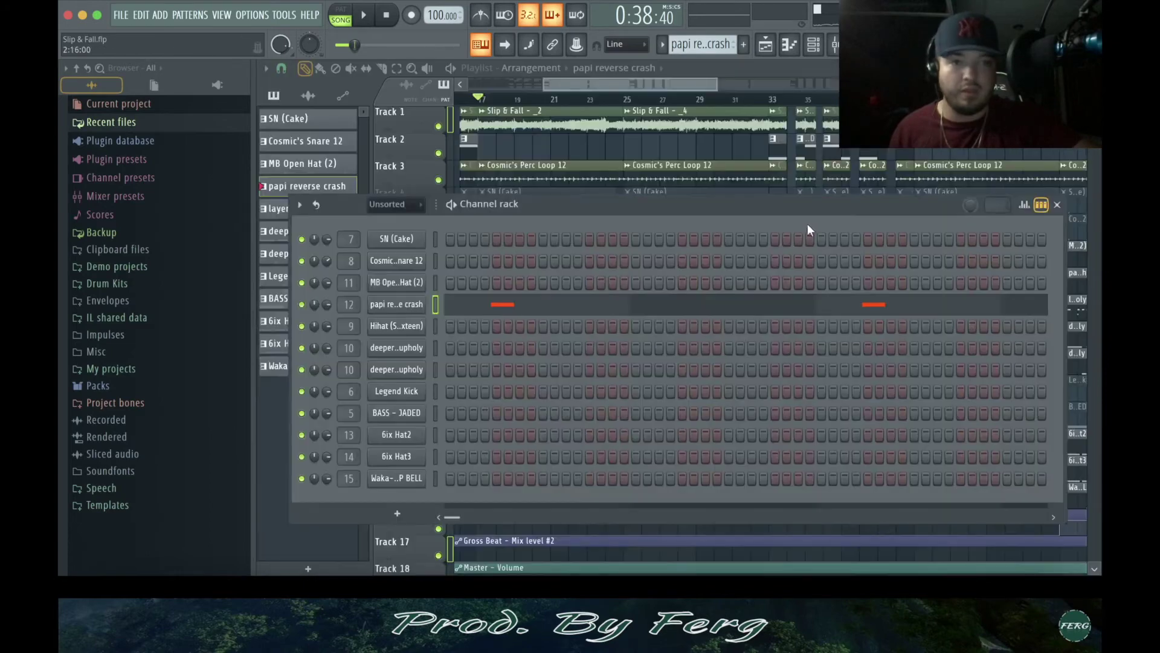
key("F6")
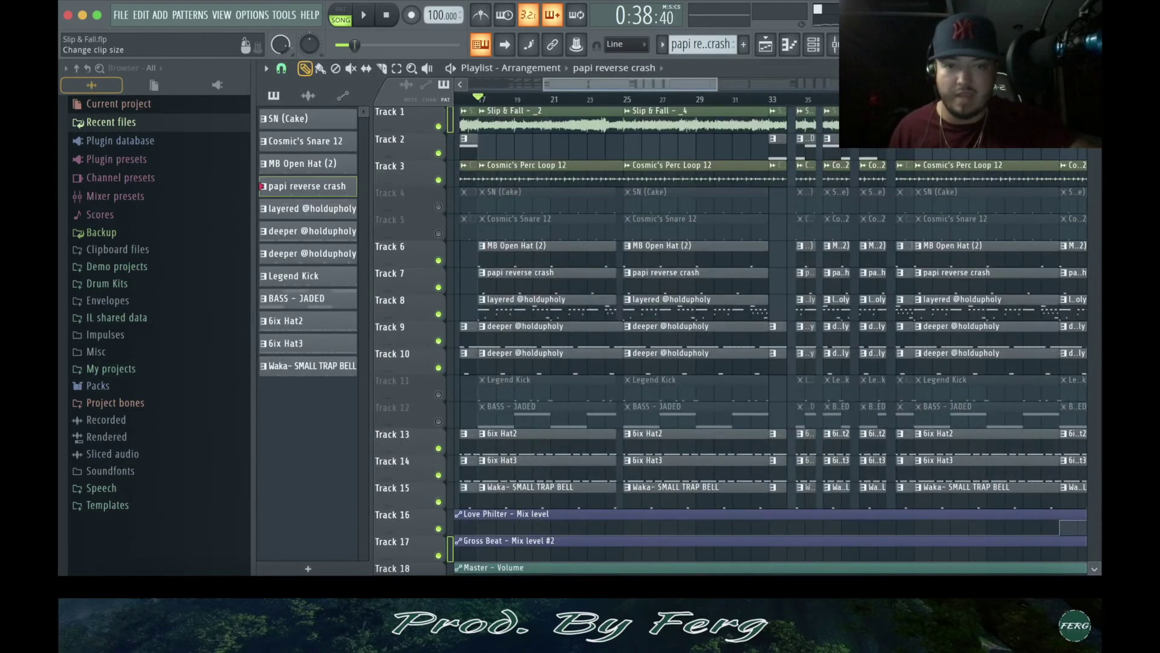
Unmute Tracks 4 and 5 with the SN (Cake) and Cosmic's Snare 12 patterns
scroll(767, 338, "up", 2)
left_click_drag(715, 84, 636, 115)
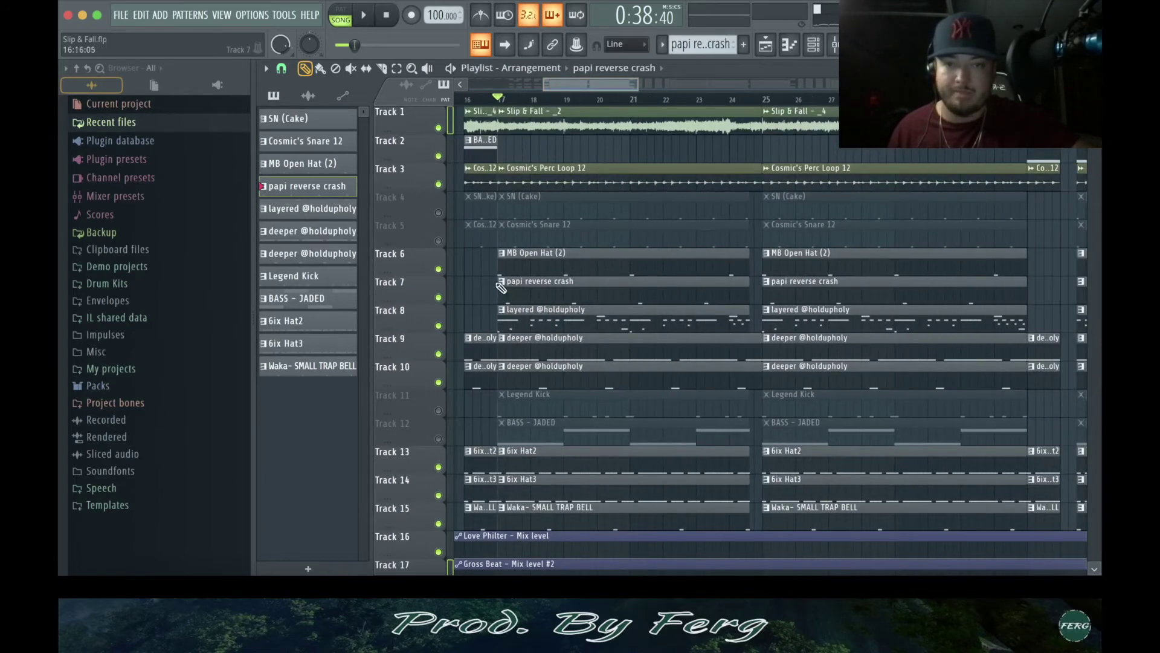
left_click_drag(439, 213, 446, 241)
Inspect the SN (Cake) pattern in the piano roll and its sampler settings, and return to the playlist
double_click(617, 216)
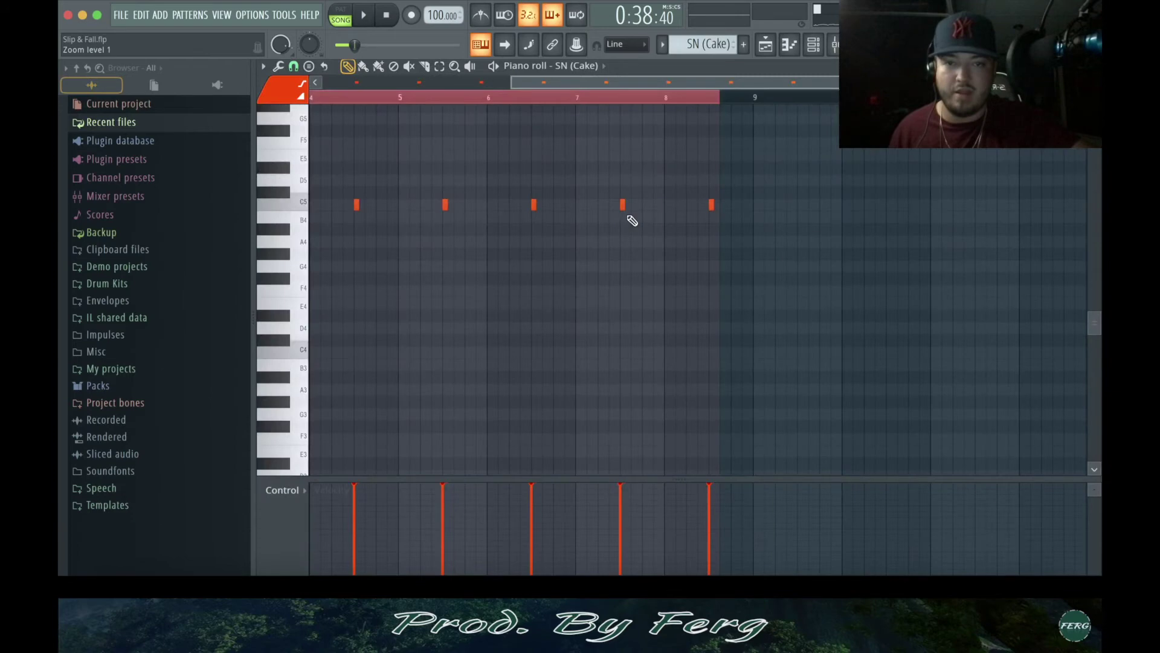
left_click(1093, 67)
left_click(387, 244)
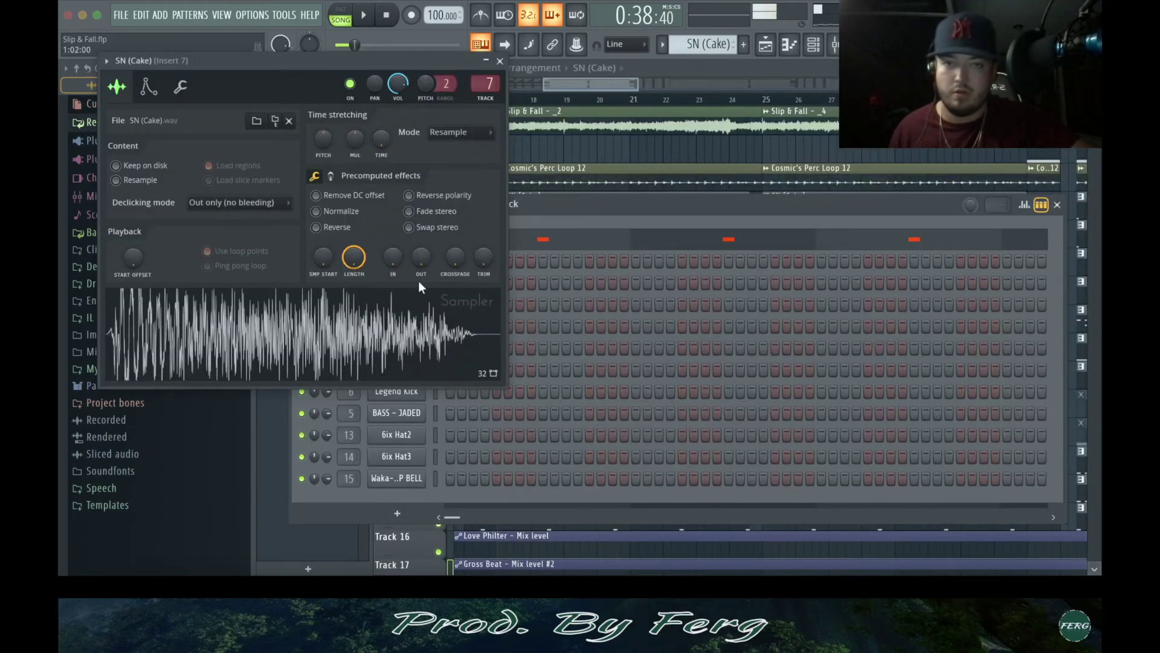
left_click(500, 61)
right_click(645, 155)
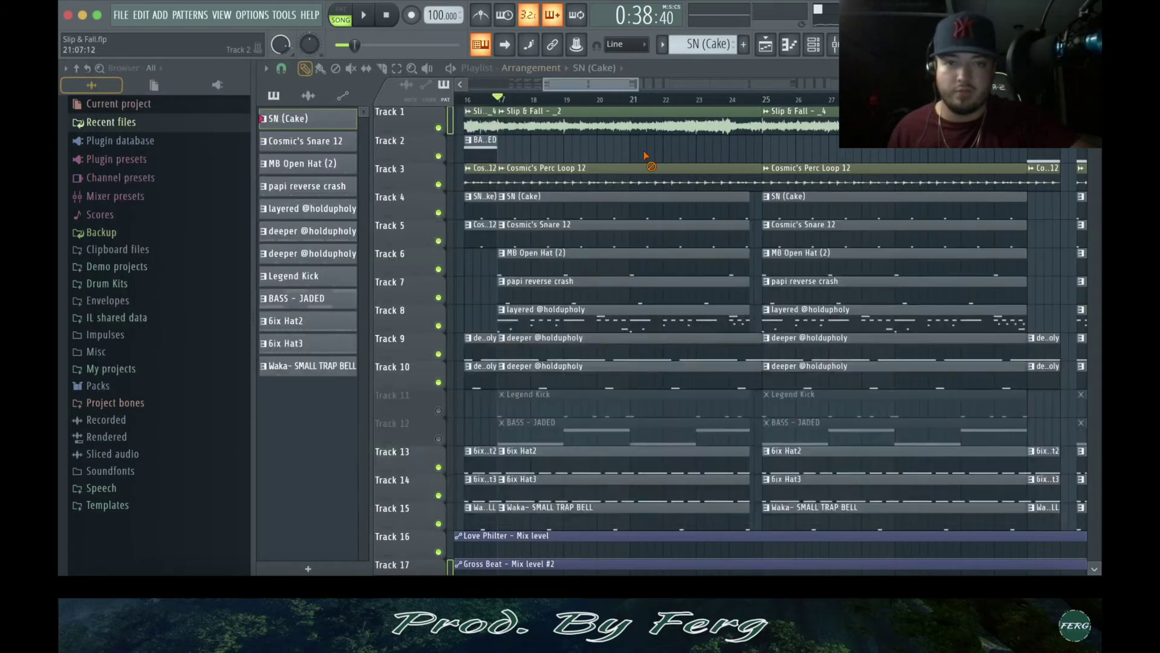
Examine the Cosmic's Snare 12 pattern from Track 5 in the piano roll, audition C5 and return to the playlist
double_click(588, 224)
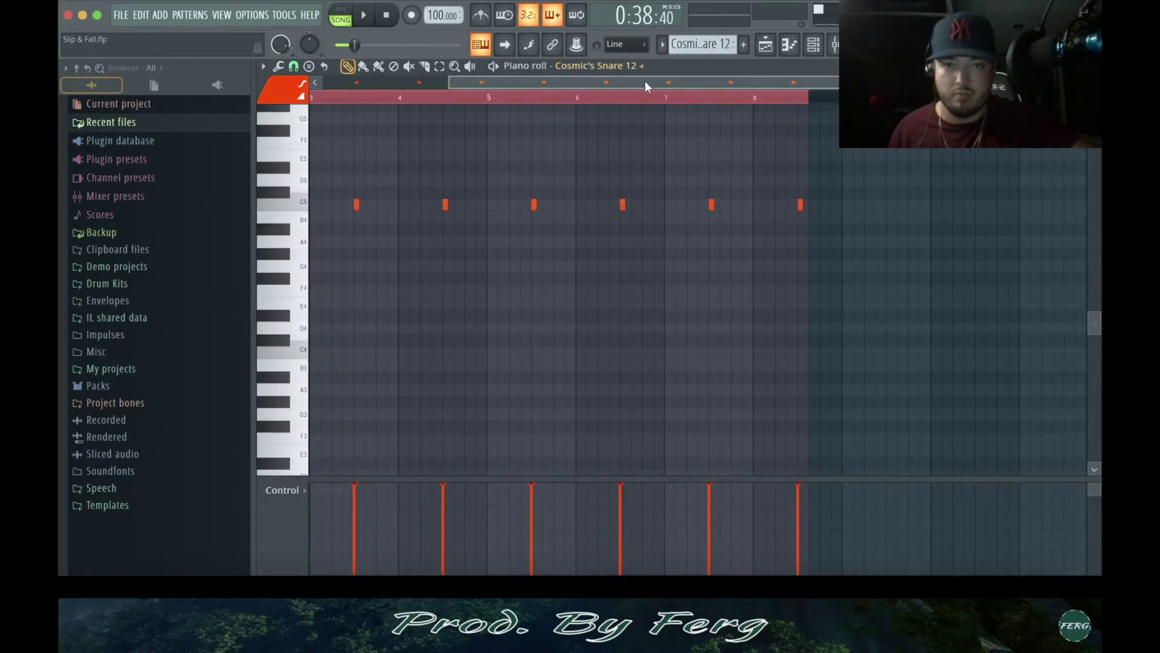
left_click(309, 207)
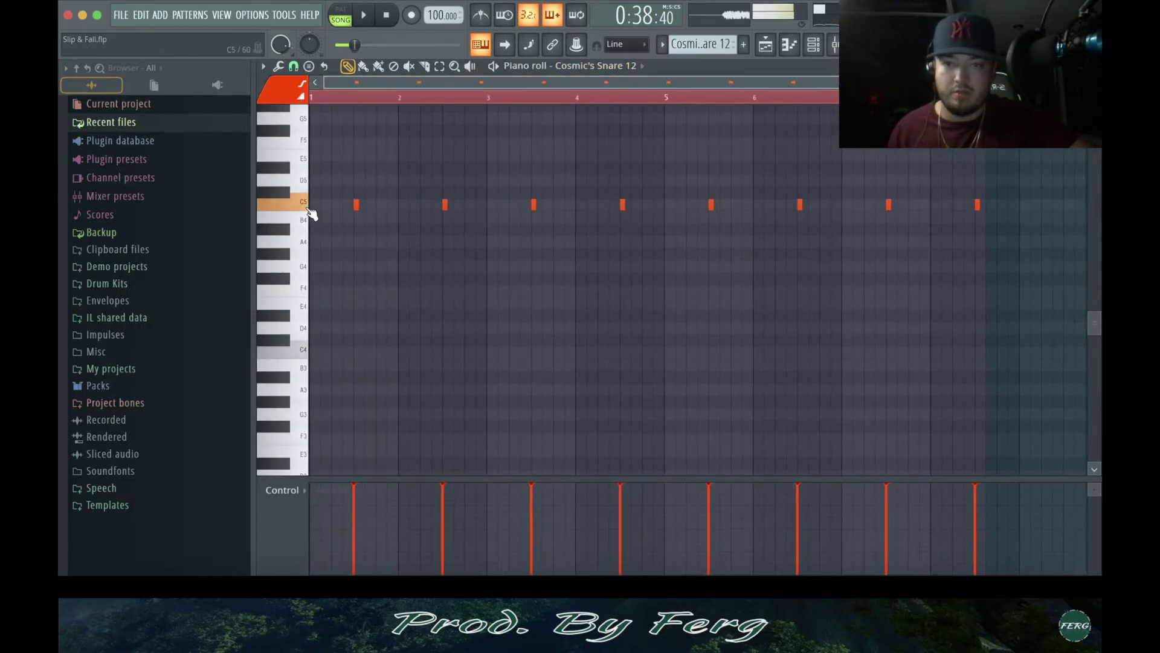
left_click(1092, 66)
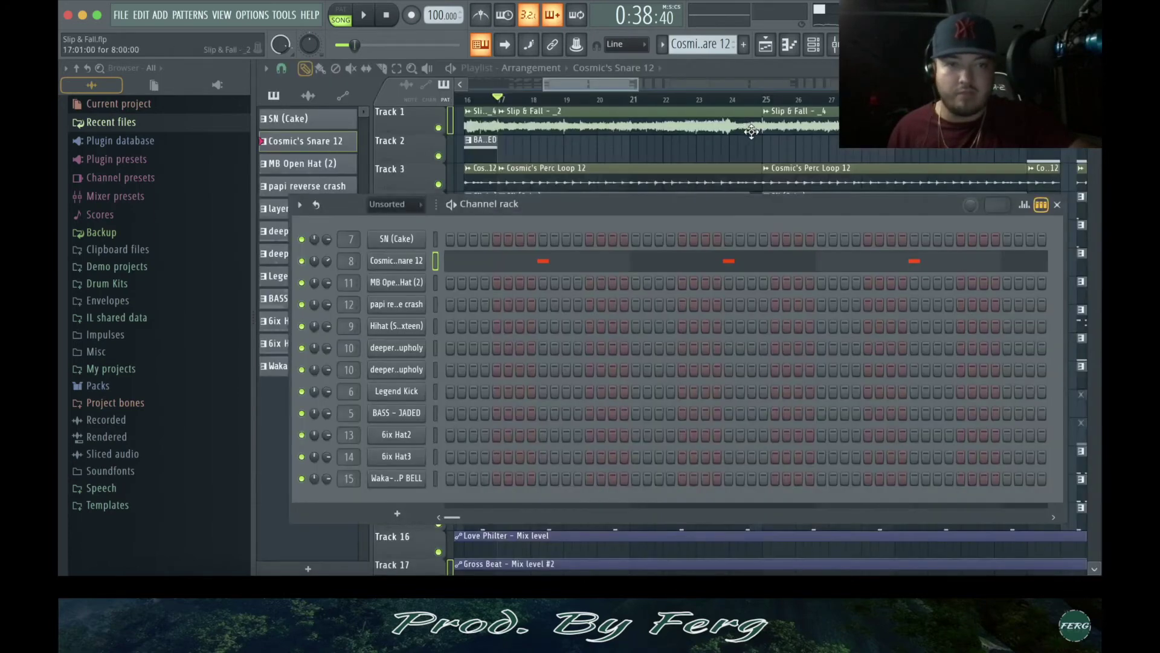
right_click(754, 145)
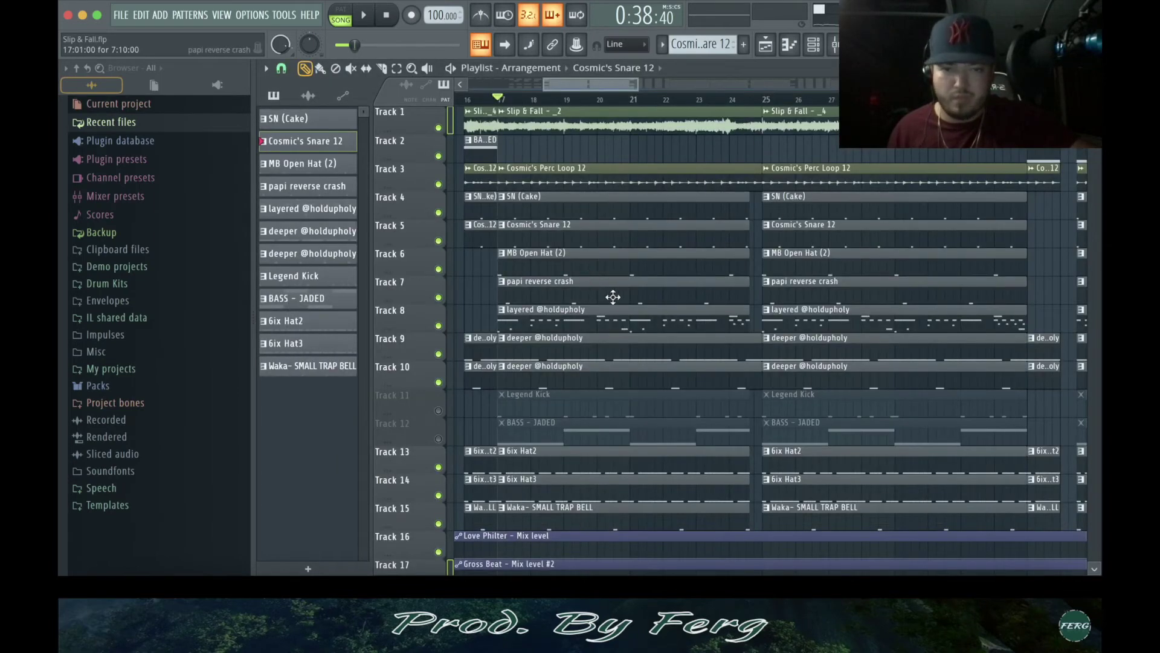
Examine the Waka- SMALL TRAP BELL pattern from Track 15 in the piano roll from bar 1, and return to the playlist
scroll(581, 380, "down", 2)
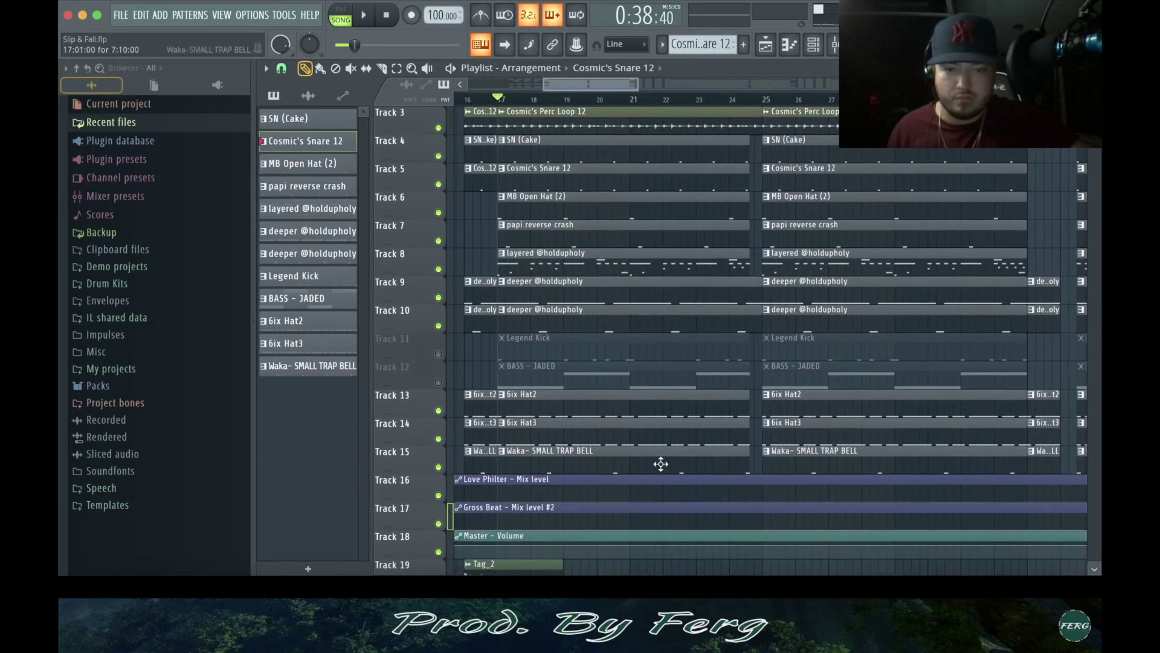
double_click(664, 464)
left_click_drag(728, 85, 249, 125)
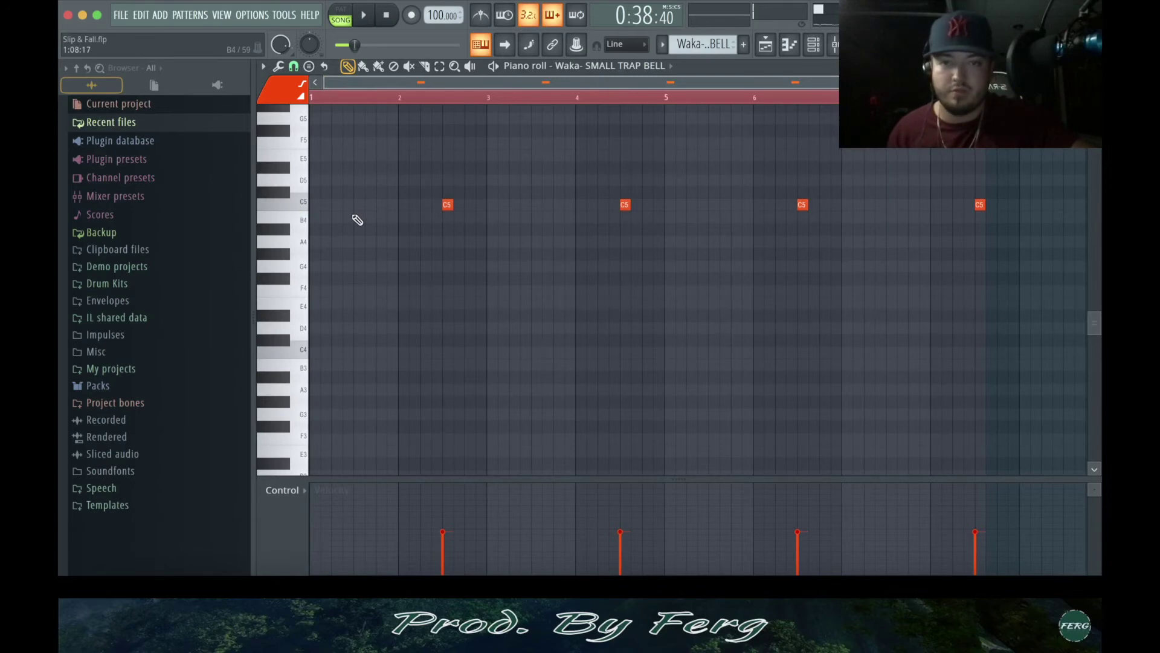
key("Escape")
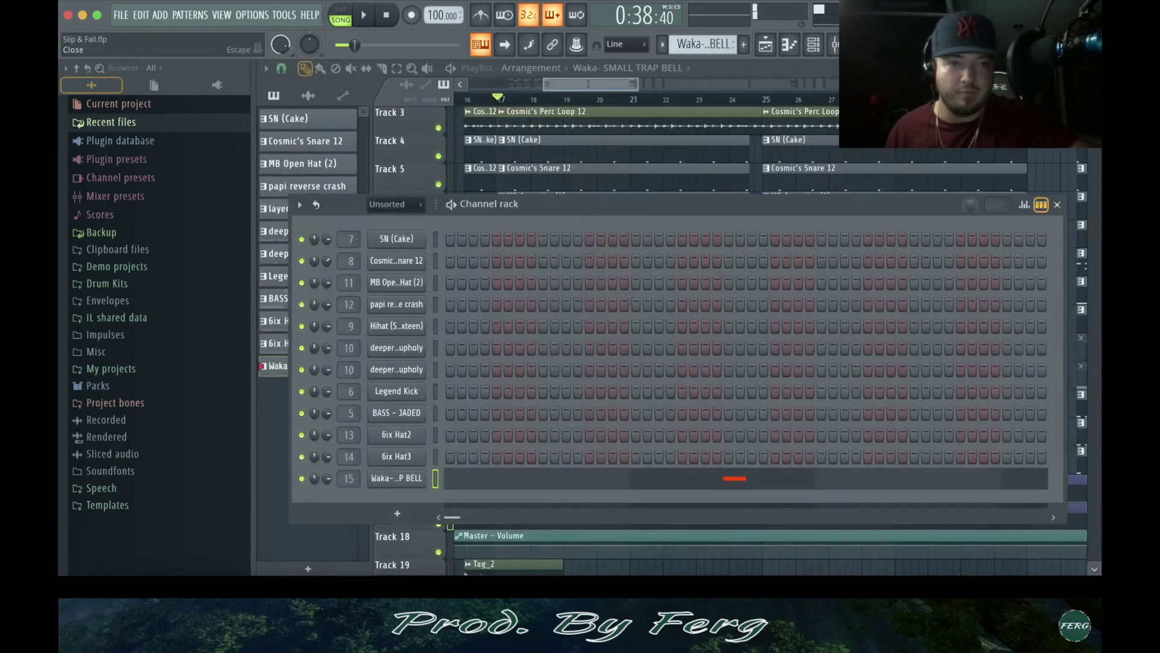
key("Escape")
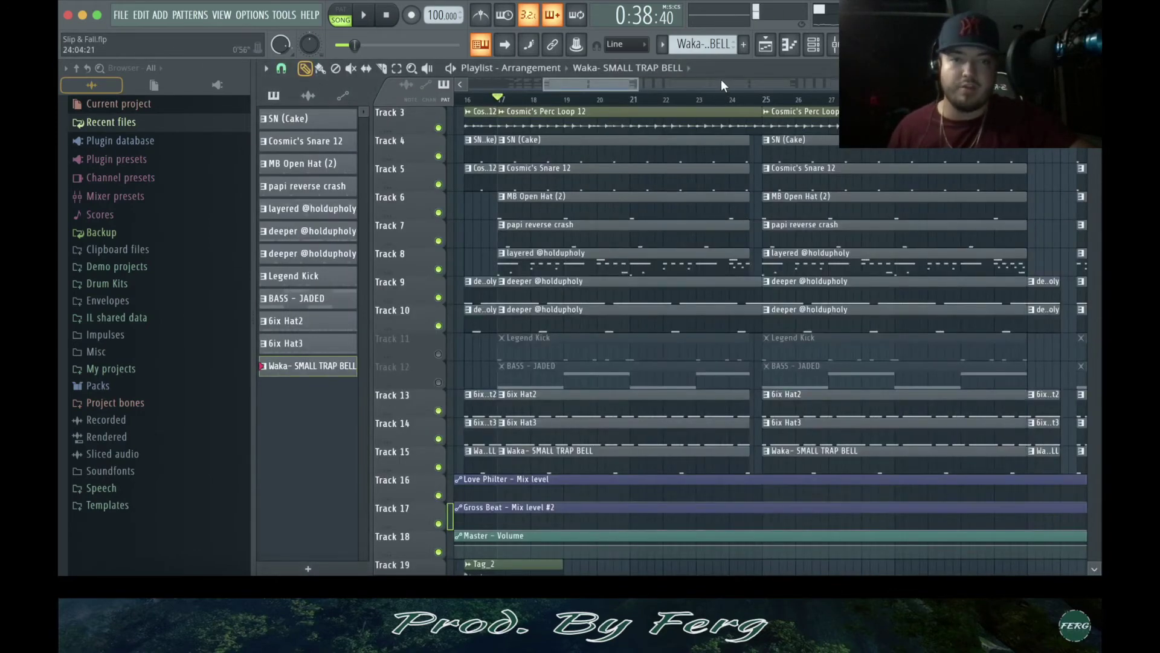
Open the Legend Kick pattern from Track 11 in the piano roll and play it in pattern mode
mouse_move(638, 86)
left_mouse_down()
mouse_move(669, 82)
mouse_move(655, 81)
left_mouse_up()
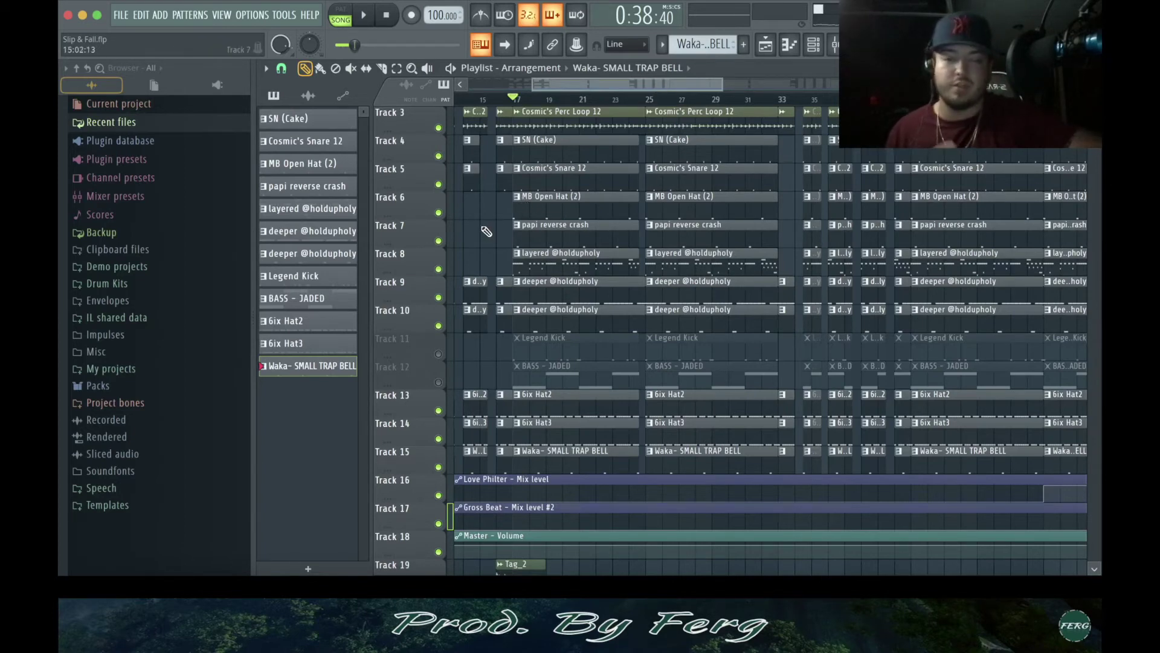
double_click(544, 340)
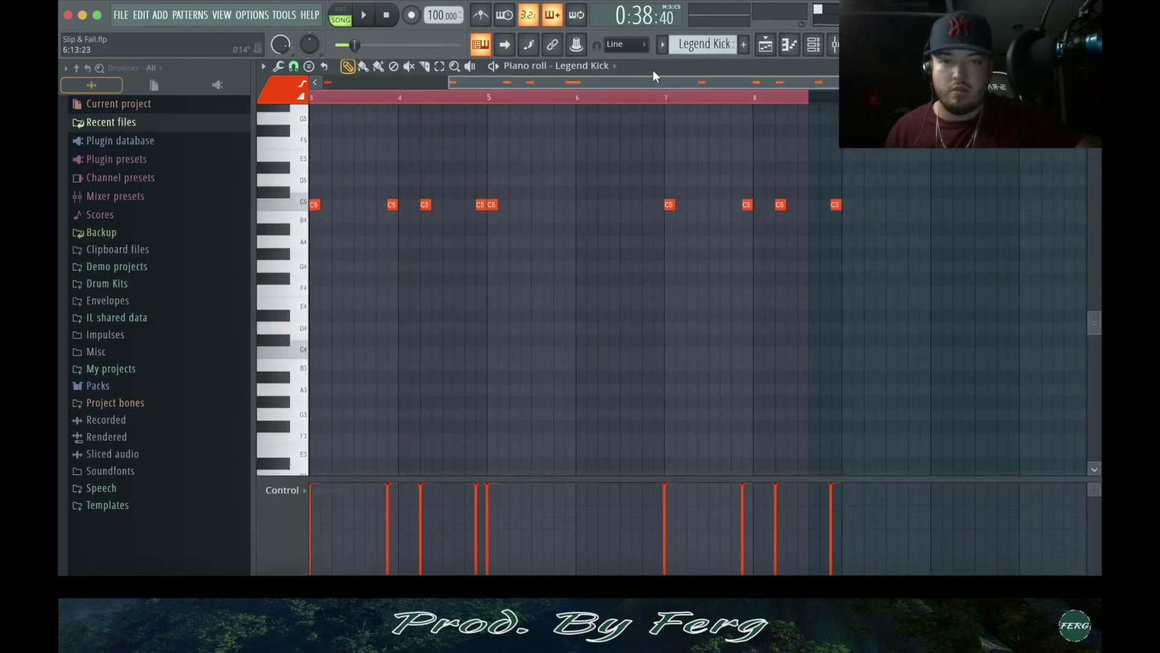
left_click(341, 15)
left_click(364, 15)
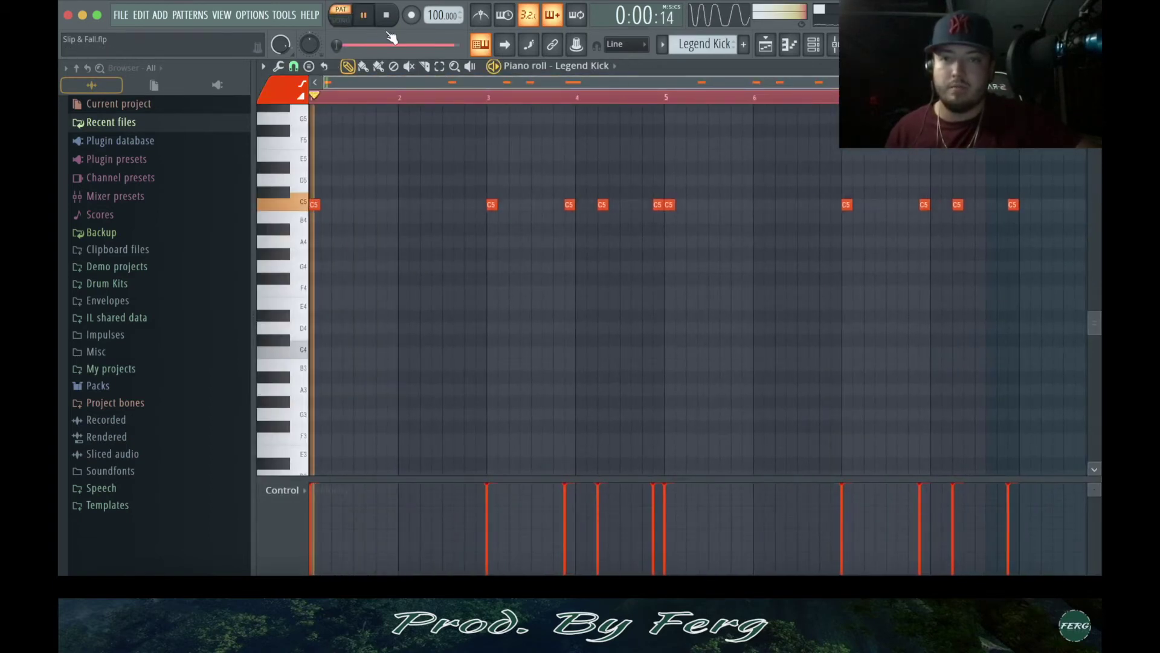
Inspect the Legend Kick channel's sampler settings and precomputed effects during playback, and close the sampler and channel rack
key("F6")
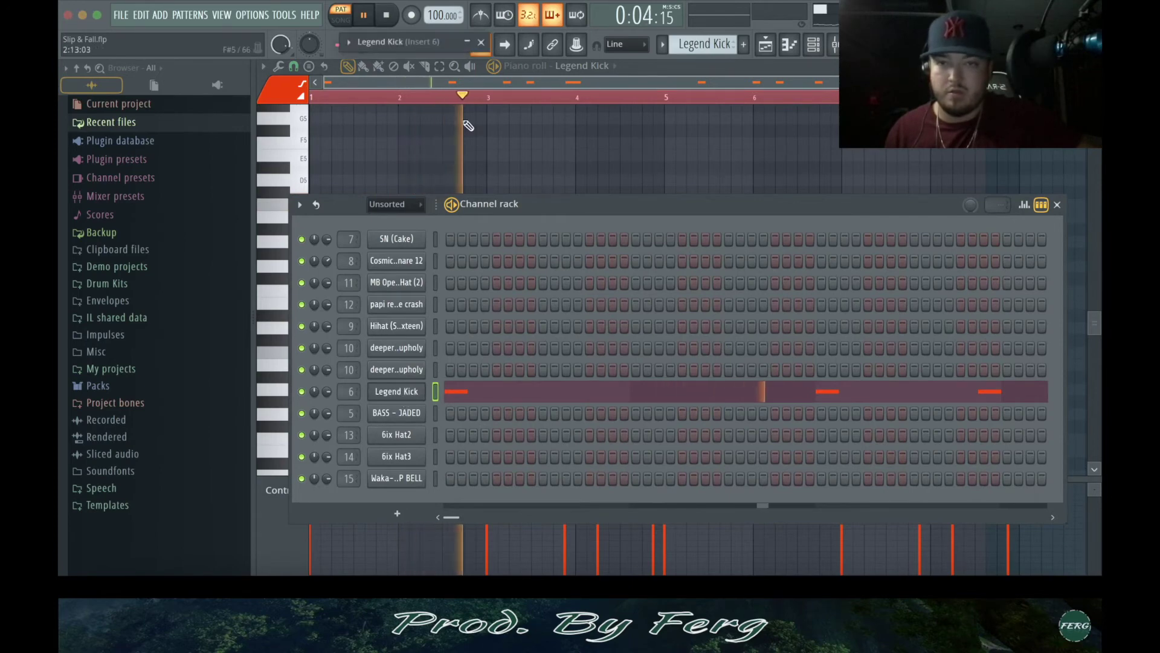
left_click(468, 42)
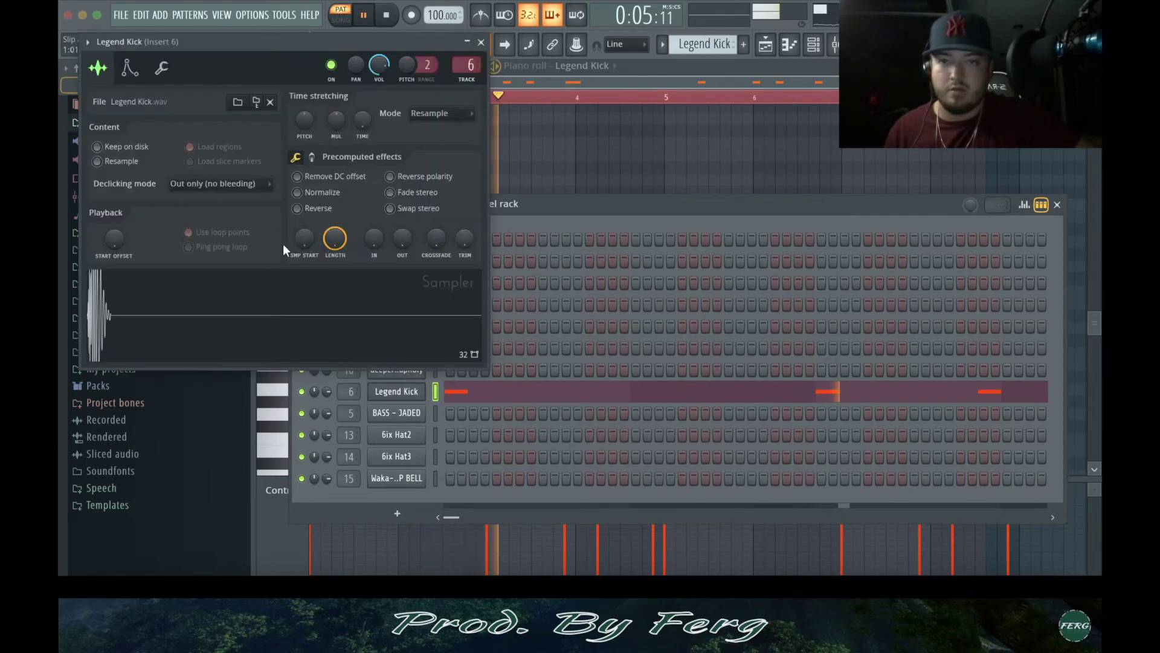
left_click(313, 158)
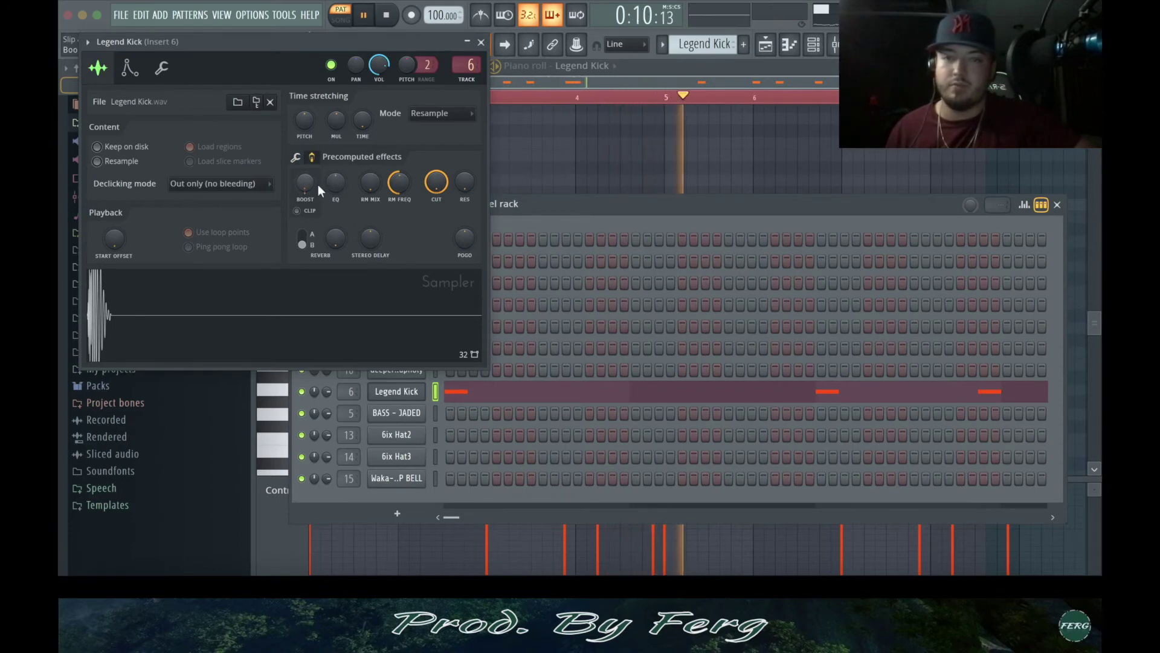
left_click(481, 42)
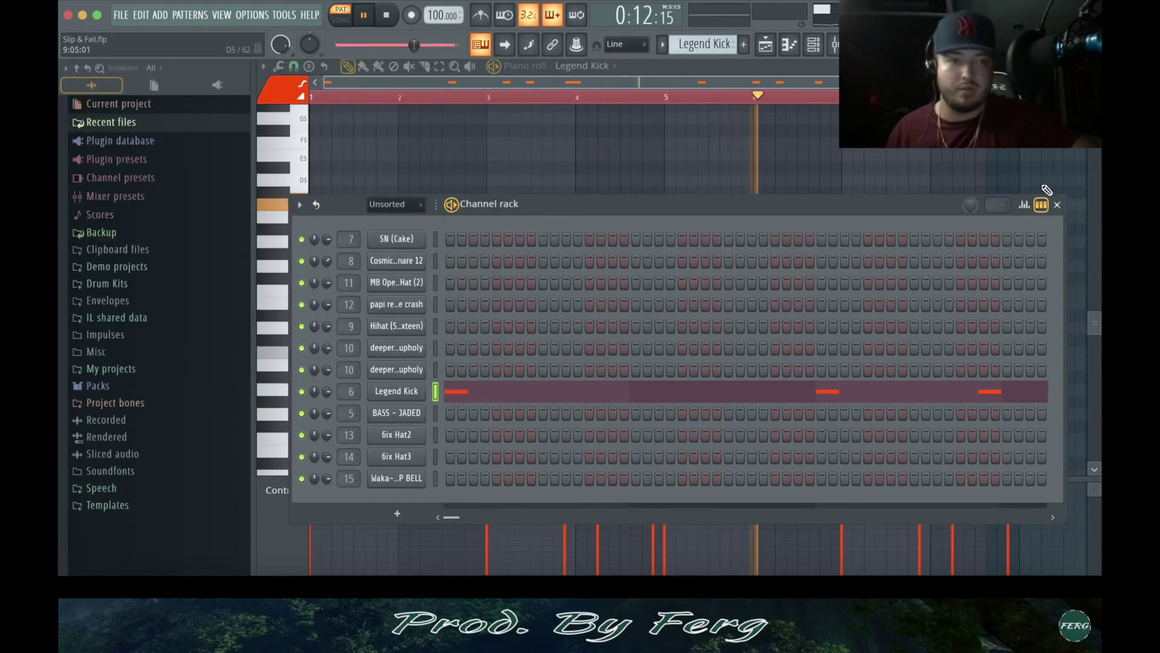
left_click(1057, 205)
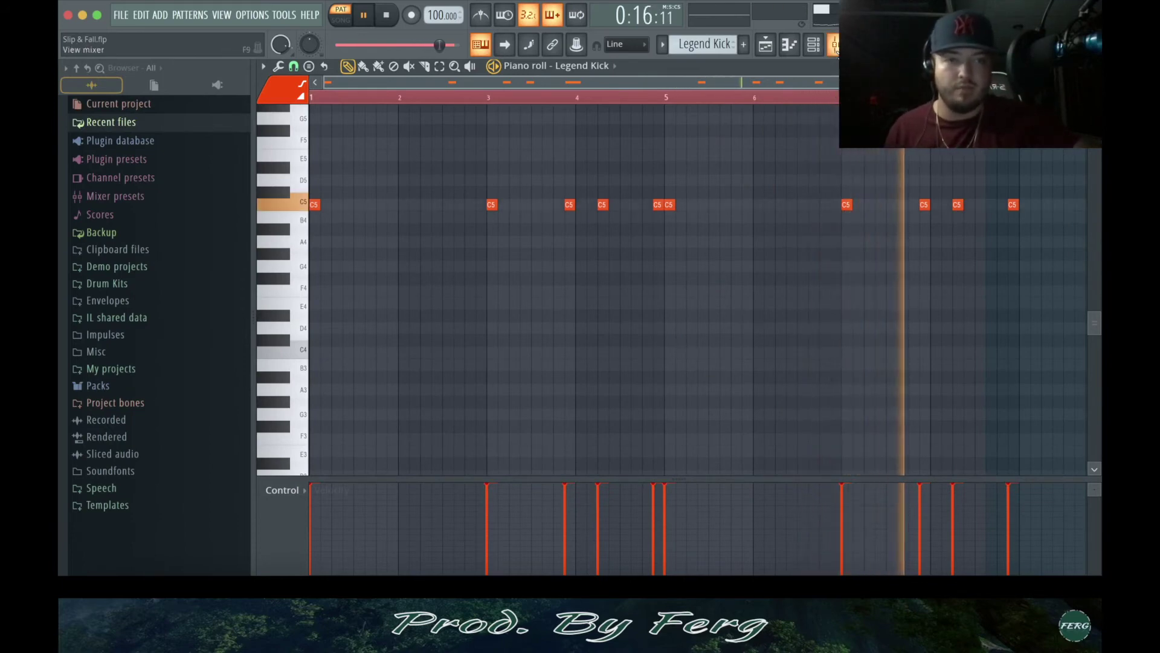
Check the Legend Kick's Insert 6 in the mixer, and close the mixer and piano roll to return to the playlist
key("F9")
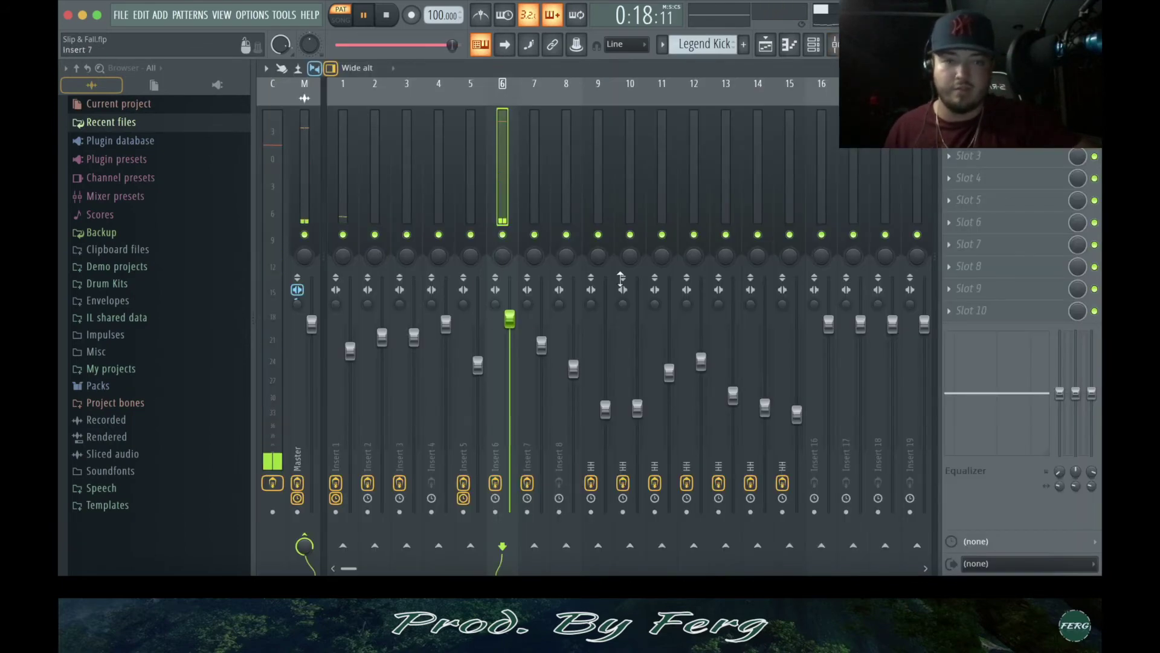
left_click(1094, 68)
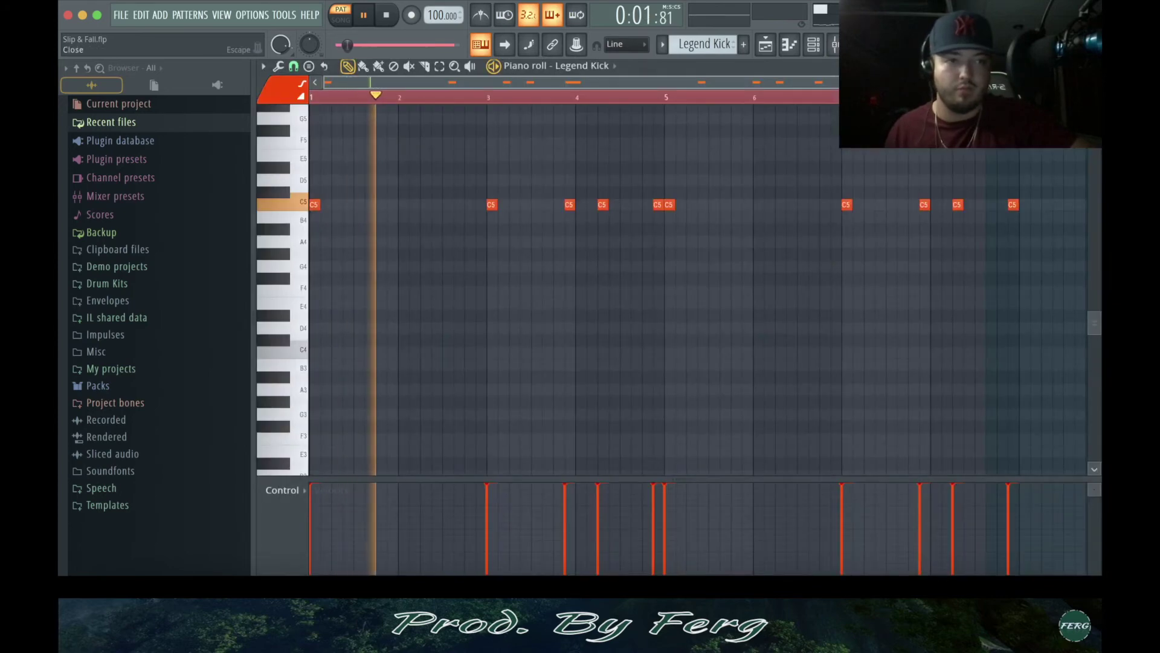
left_click(1094, 66)
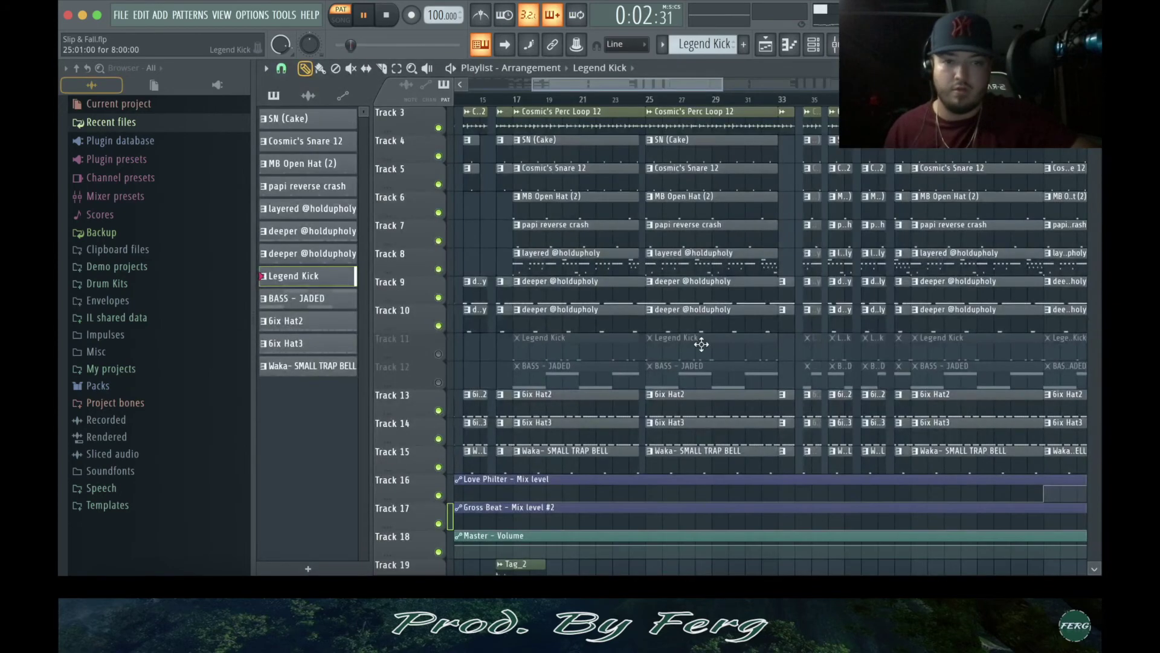
Unmute the Legend Kick on Track 11 and the bass on Track 12, switch to song mode and stop playback
left_click(438, 353)
left_click(340, 20)
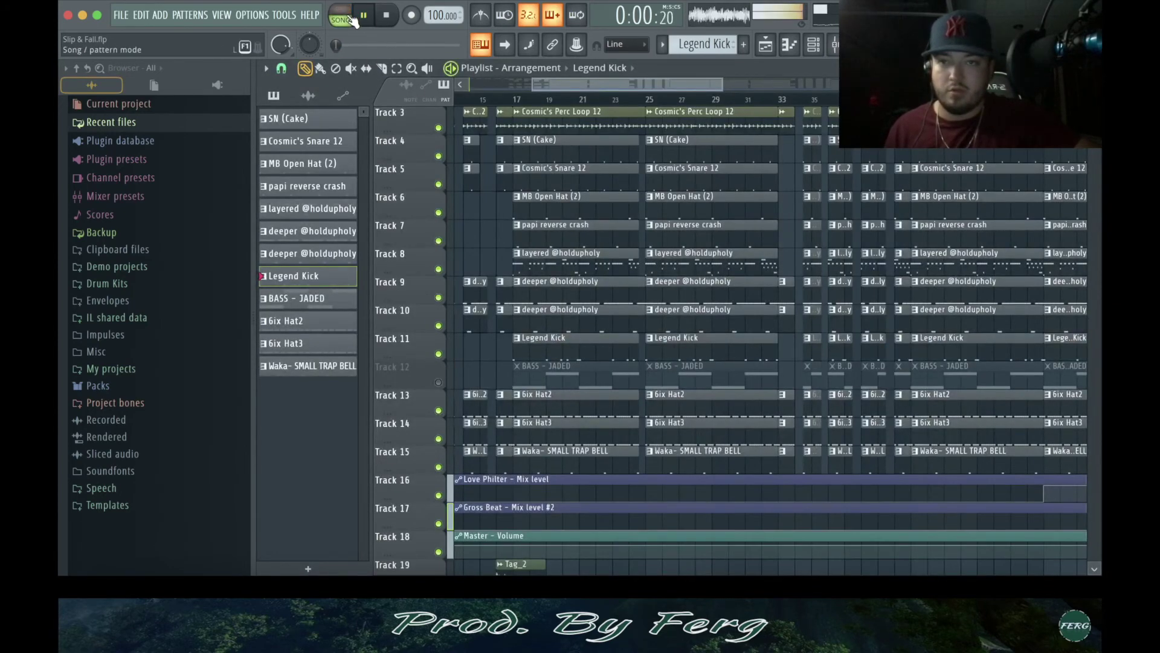
left_click(387, 16)
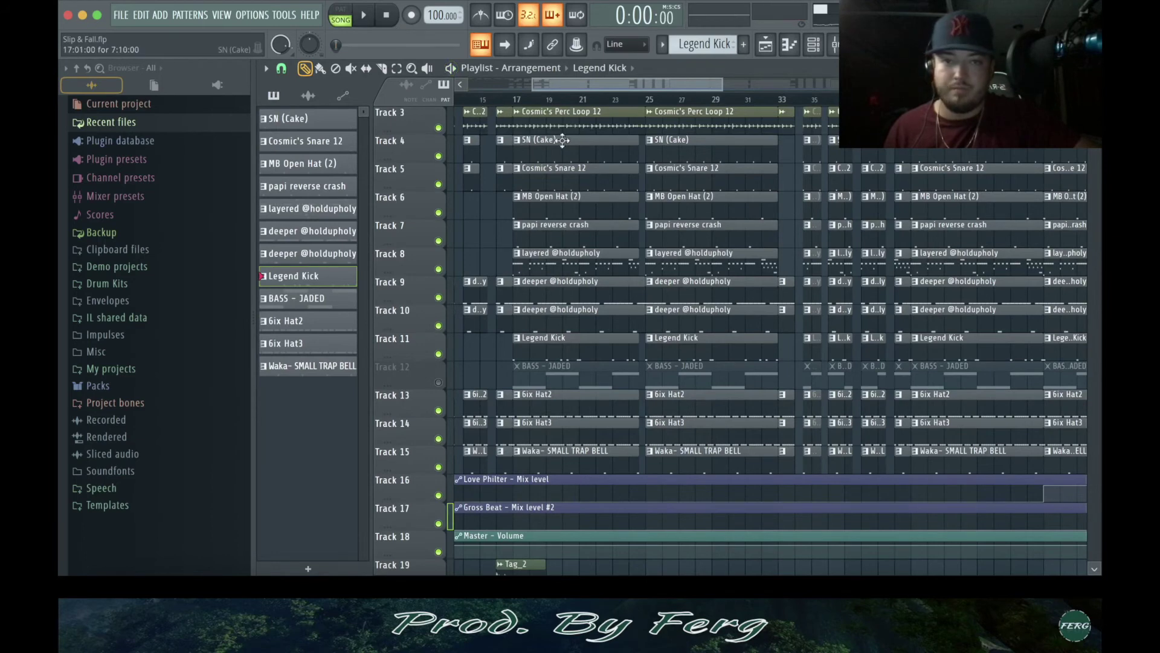
left_click(438, 382)
Open the BASS - JADED pattern from Track 12 in the piano roll and inspect its channel's sampler settings and precomputed effects
double_click(606, 371)
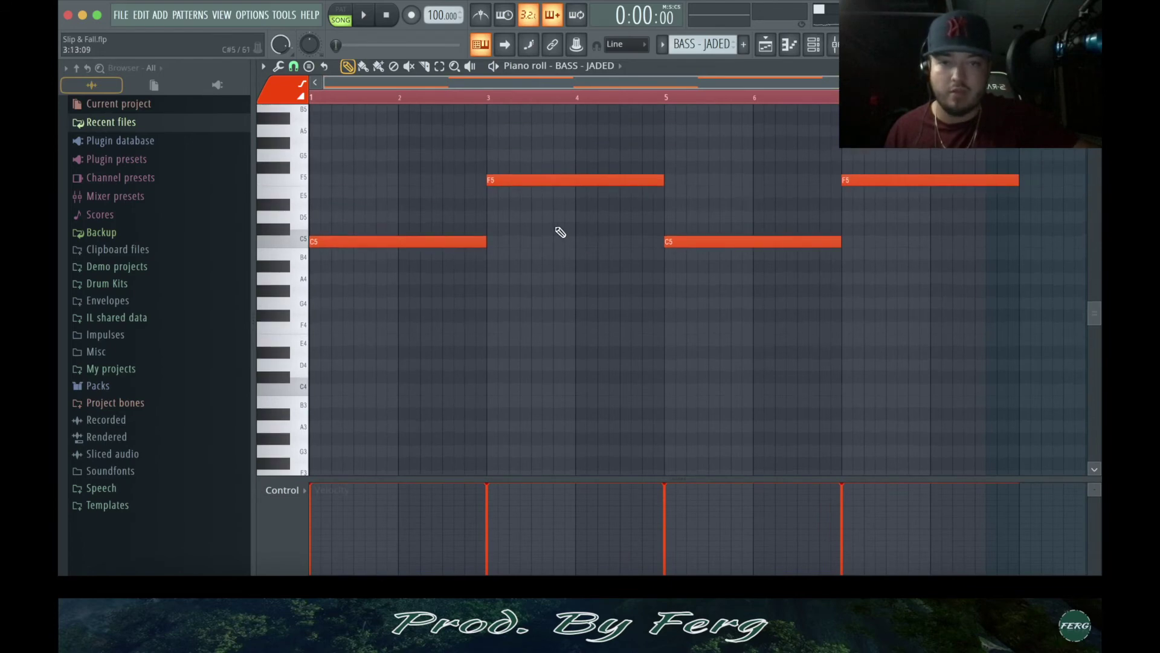
key("F6")
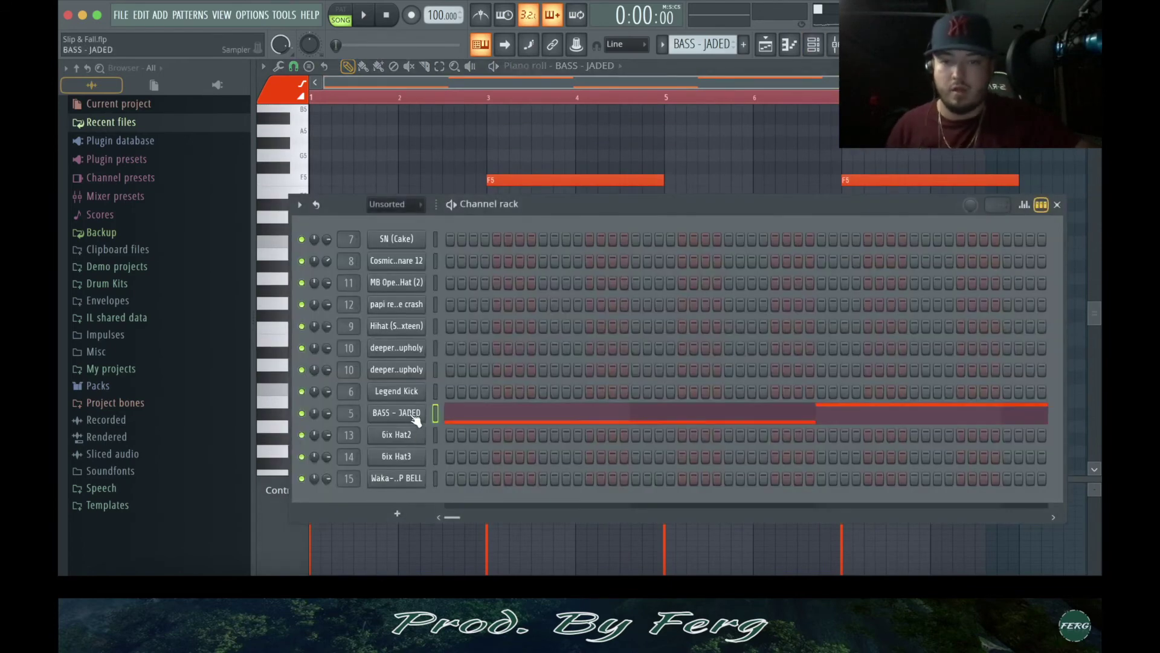
left_click(414, 417)
left_click(331, 175)
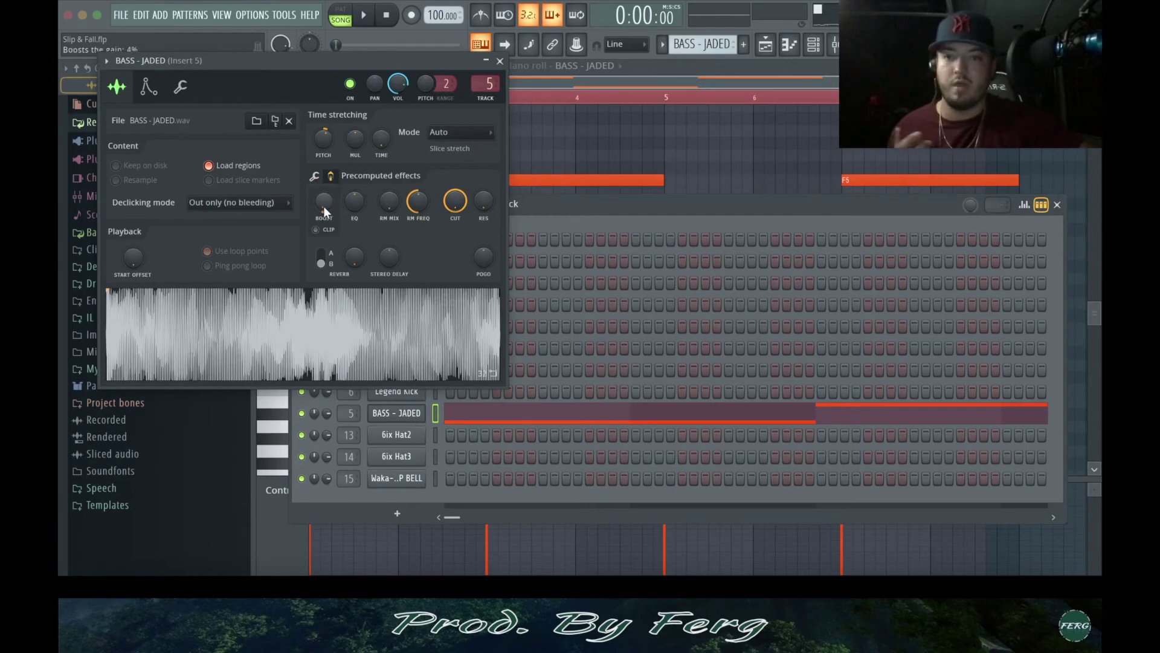
left_click(500, 61)
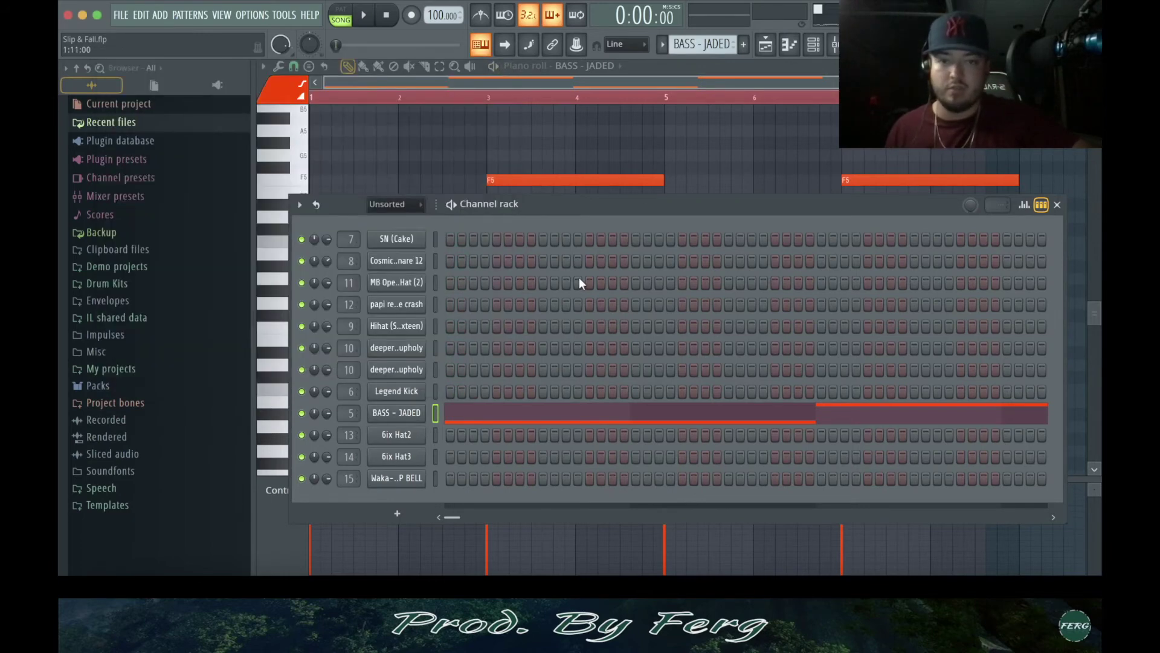
key("F6")
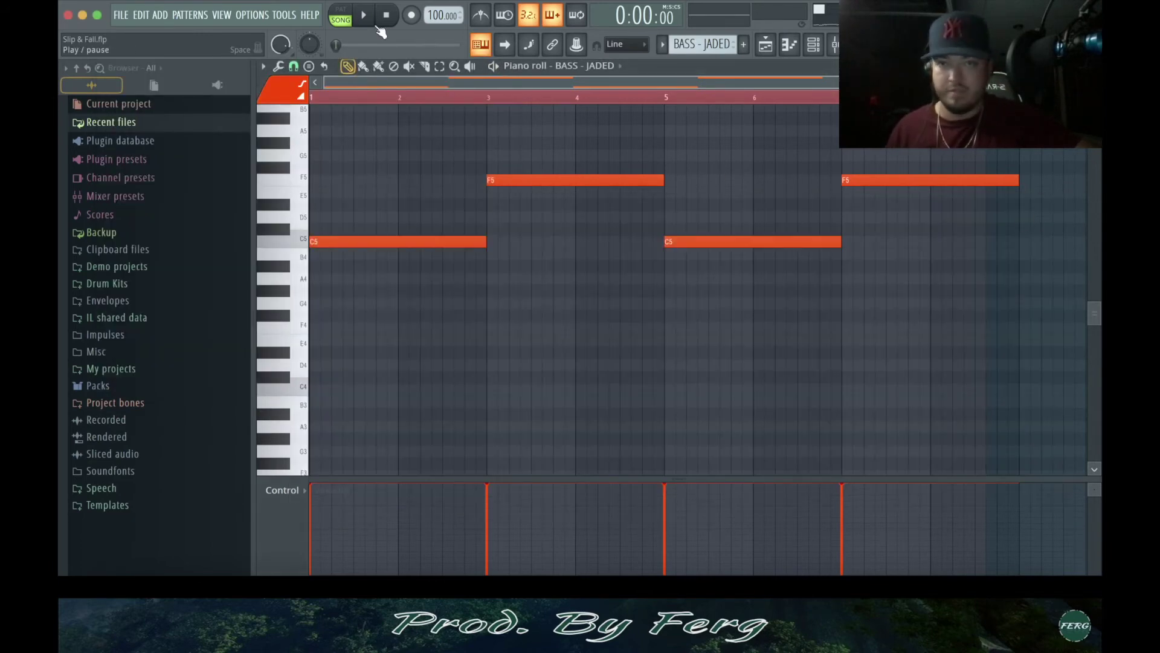
Play the BASS - JADED pattern in pattern mode, check Insert 5's level in the mixer, and stop playback
key("space")
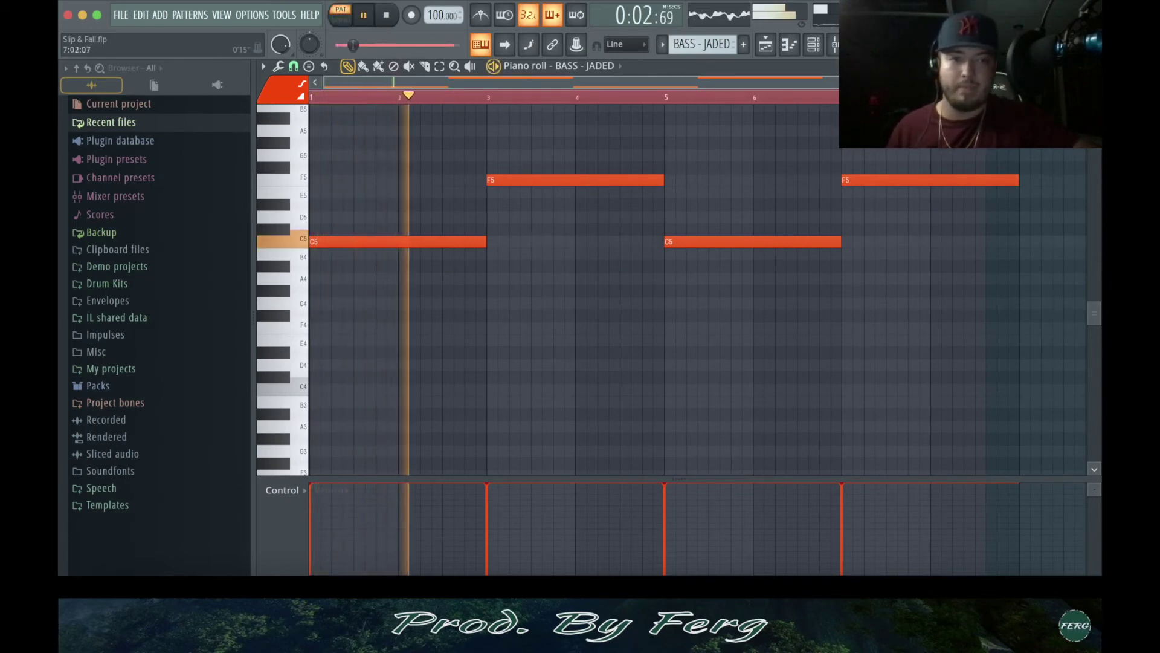
scroll(807, 155, "up", 3)
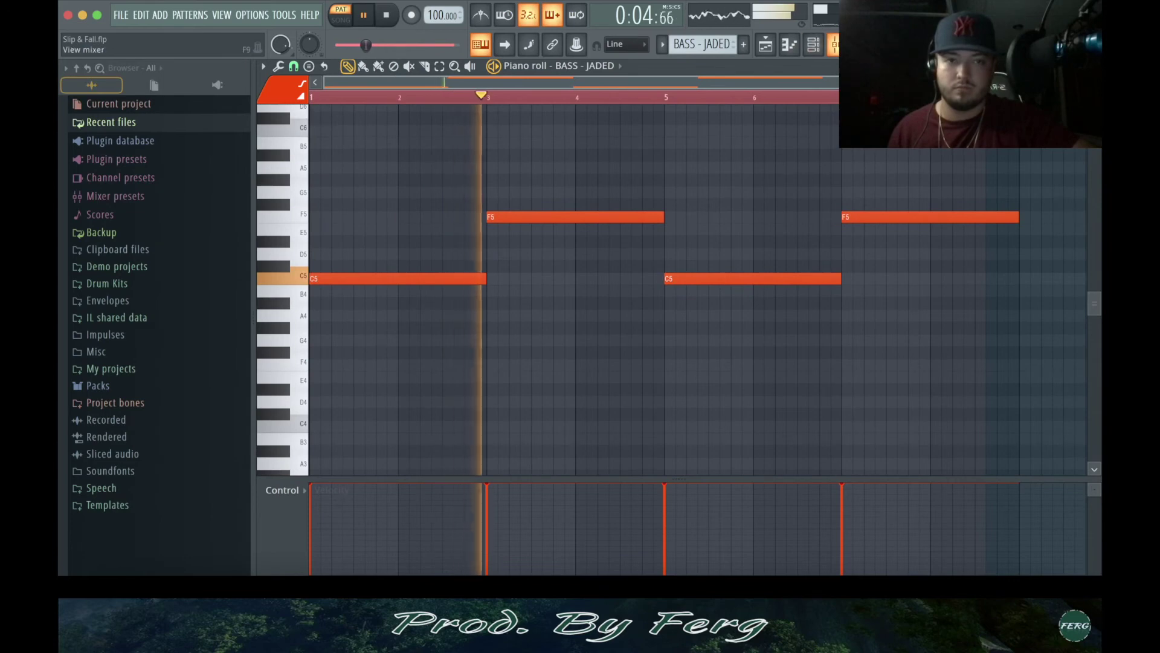
key("F9")
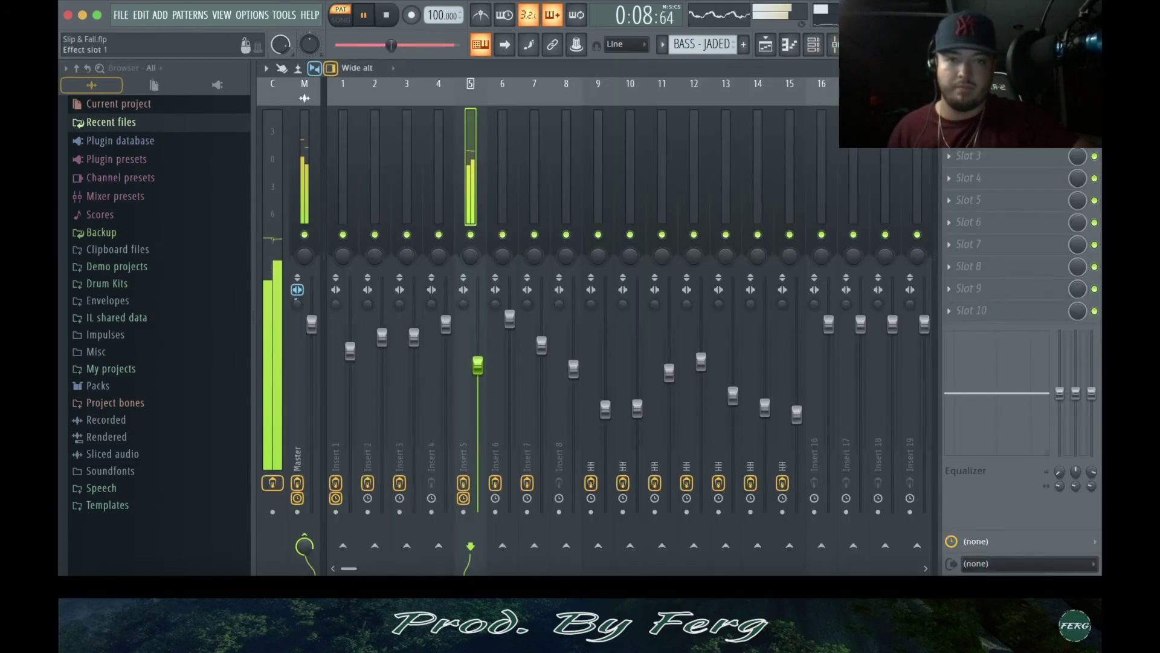
key("space")
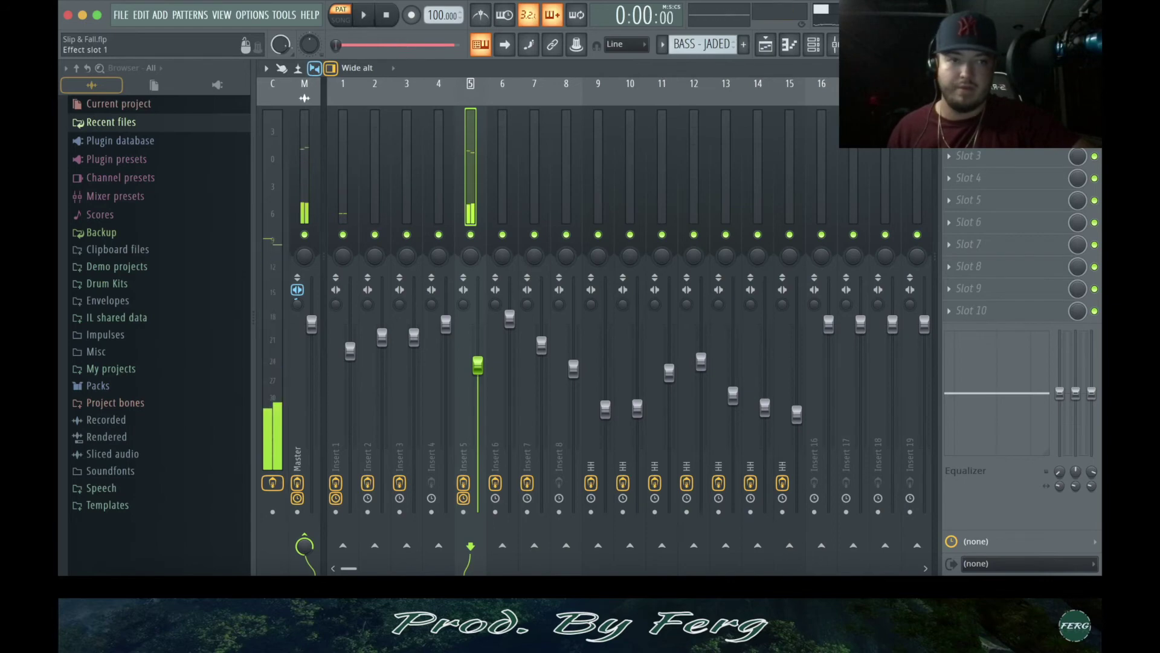
Inspect the Fruity parametric EQ 2 and Fruity Limiter on Insert 5, and close the mixer and piano roll to return to the playlist
left_click(991, 112)
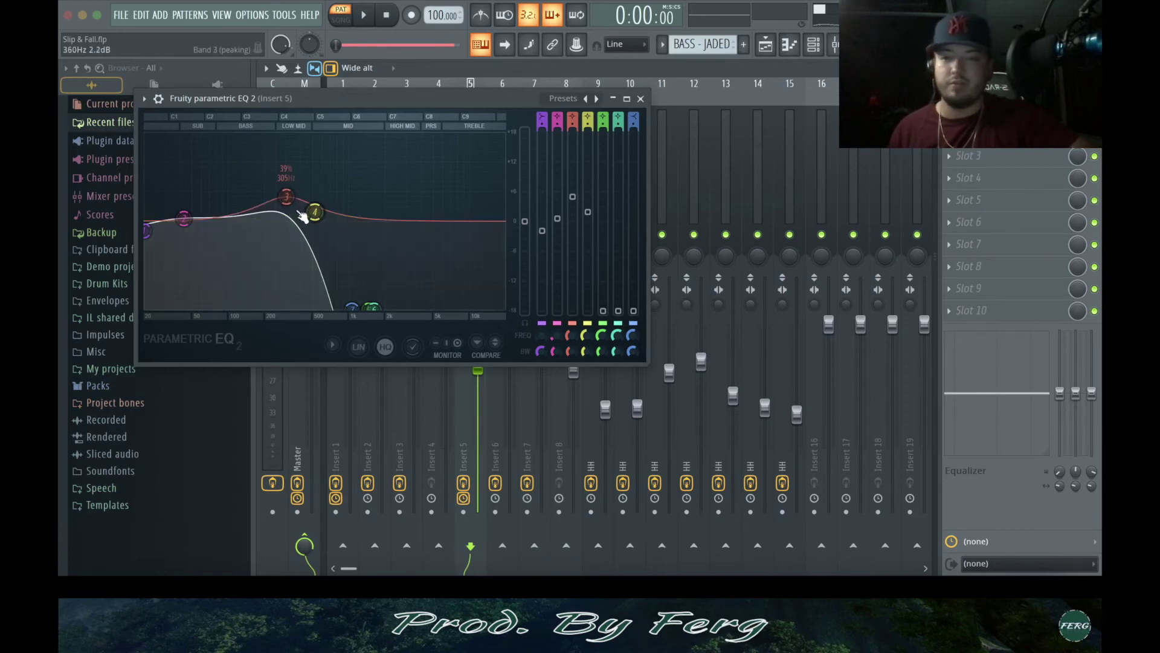
left_click(641, 99)
left_click(1027, 148)
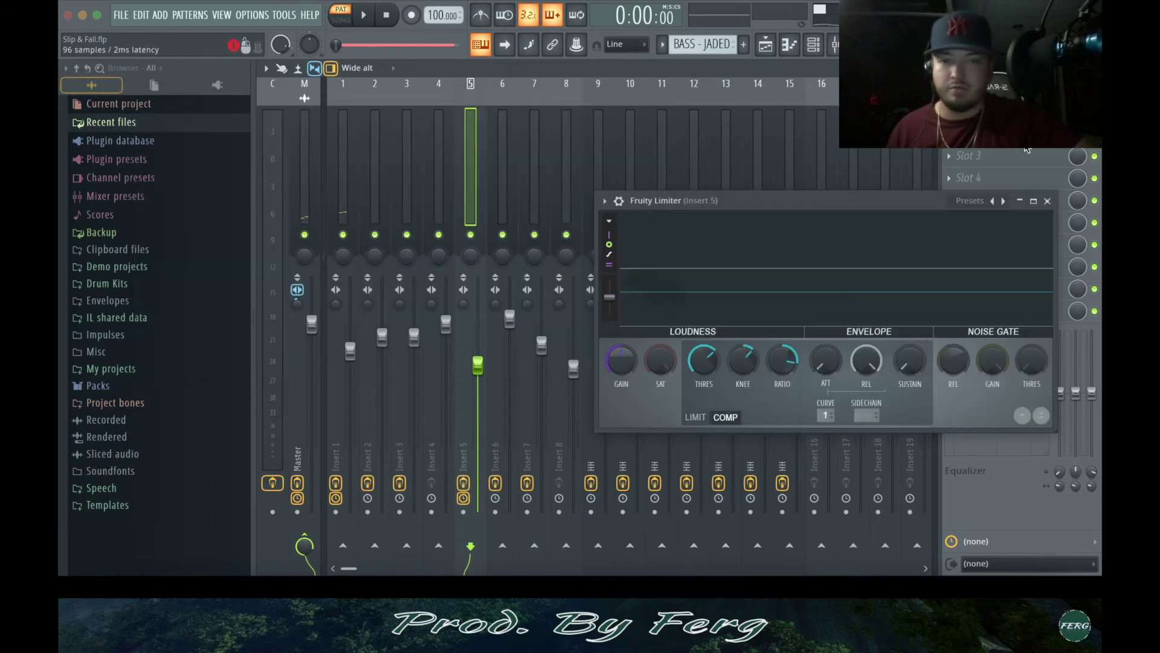
left_click(1048, 202)
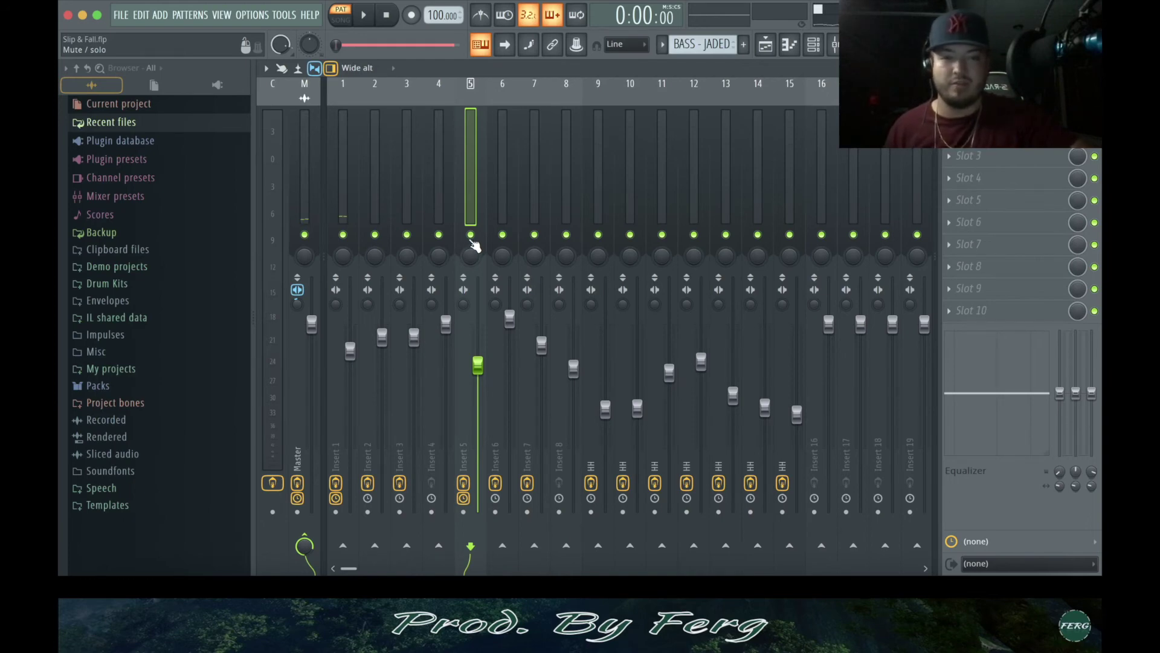
left_click(1093, 67)
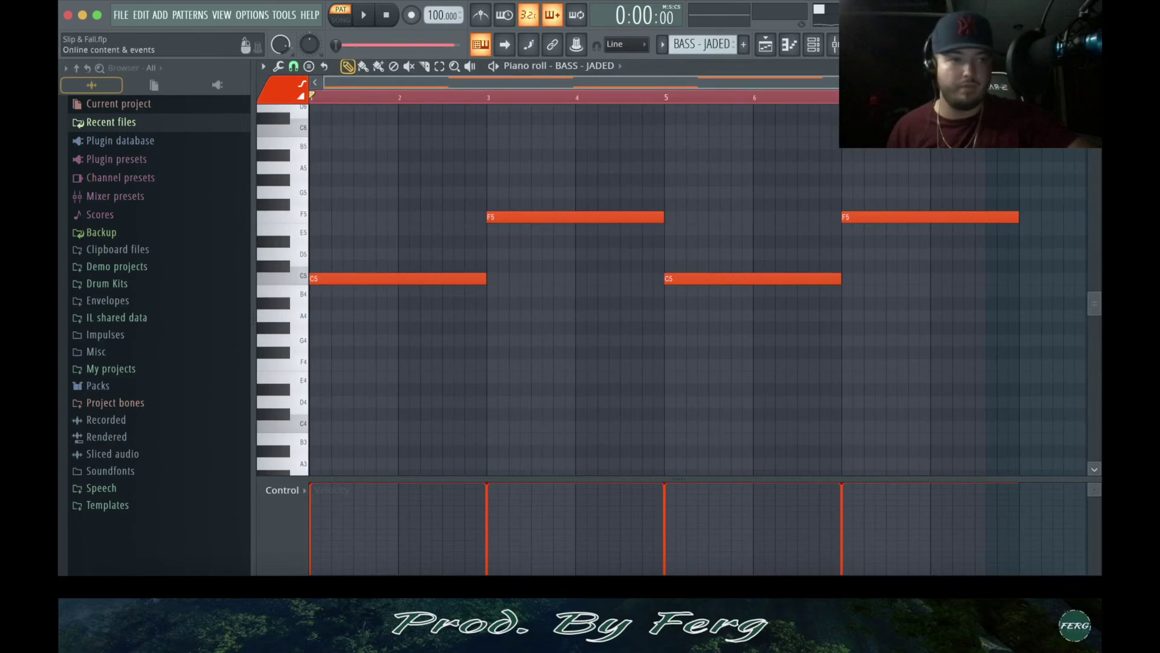
left_click(1093, 66)
key("F6")
Review the arrangement across all tracks and play it in song mode from bar 65 and from about bar 72
left_click_drag(717, 83, 1036, 83)
left_click_drag(530, 83, 470, 83)
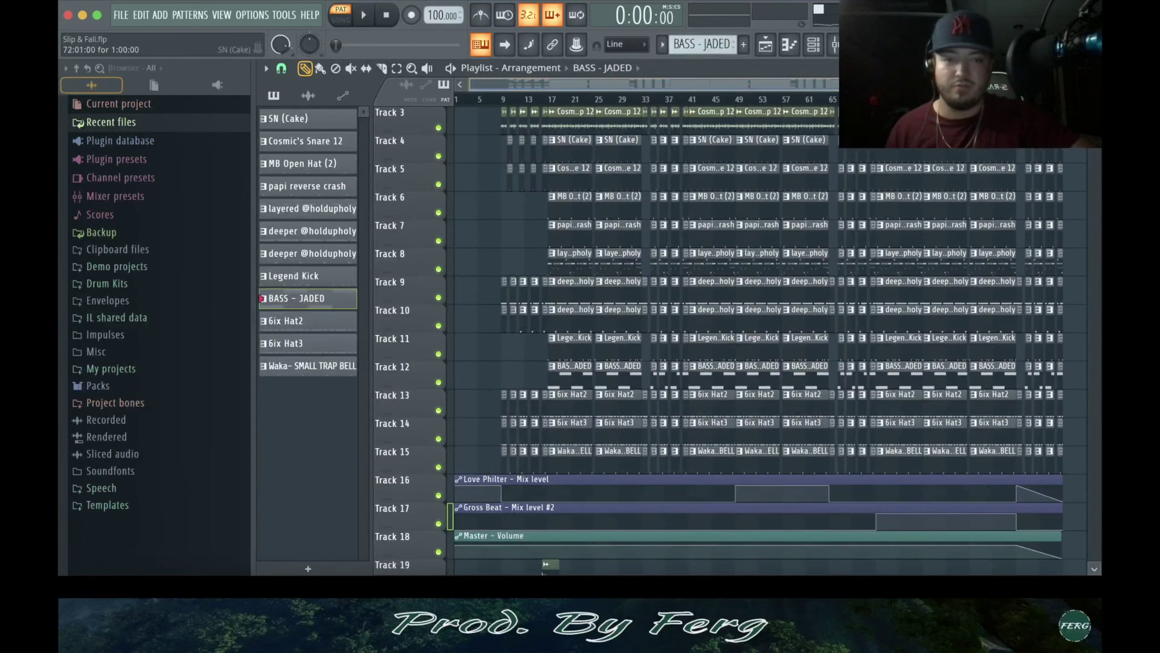
left_click_drag(1095, 98, 1094, 119)
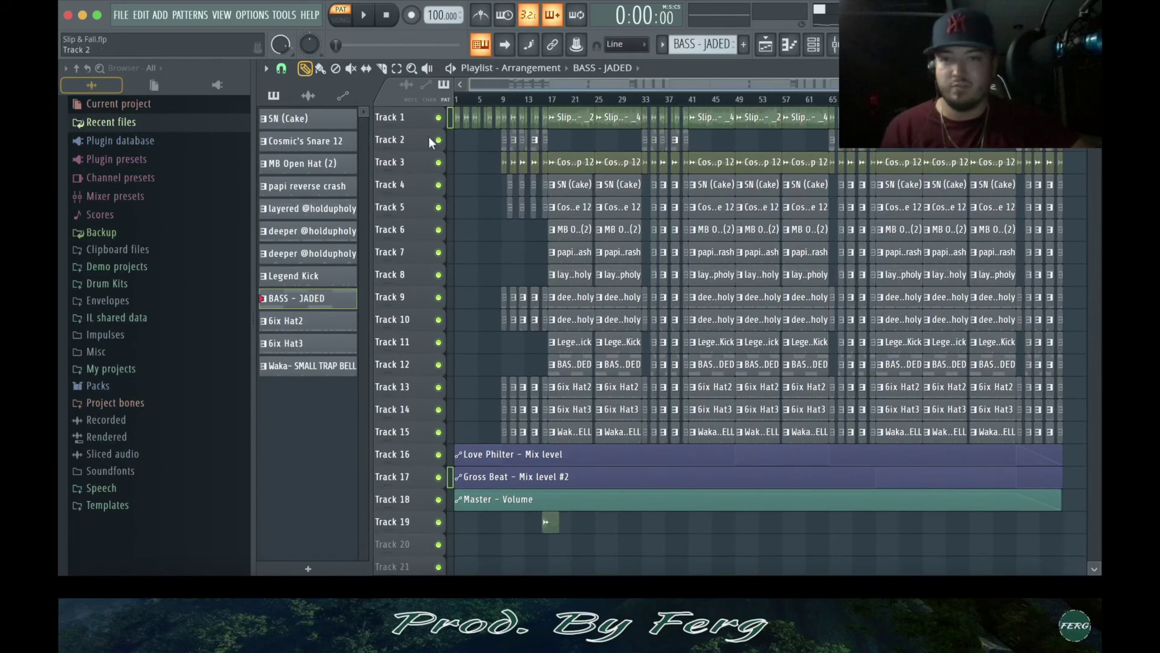
mouse_move(1027, 85)
left_mouse_down()
mouse_move(810, 84)
mouse_move(1029, 85)
left_mouse_up()
left_click_drag(1093, 95, 1094, 86)
left_click_drag(465, 85, 711, 80)
left_click(677, 98)
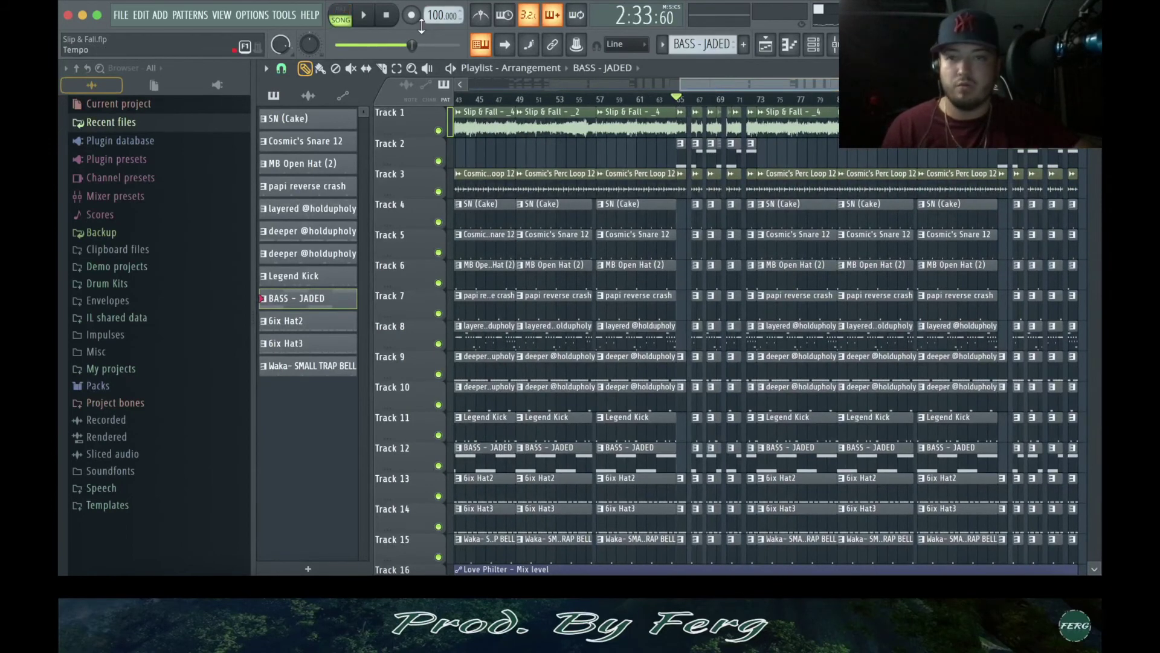
left_click(364, 15)
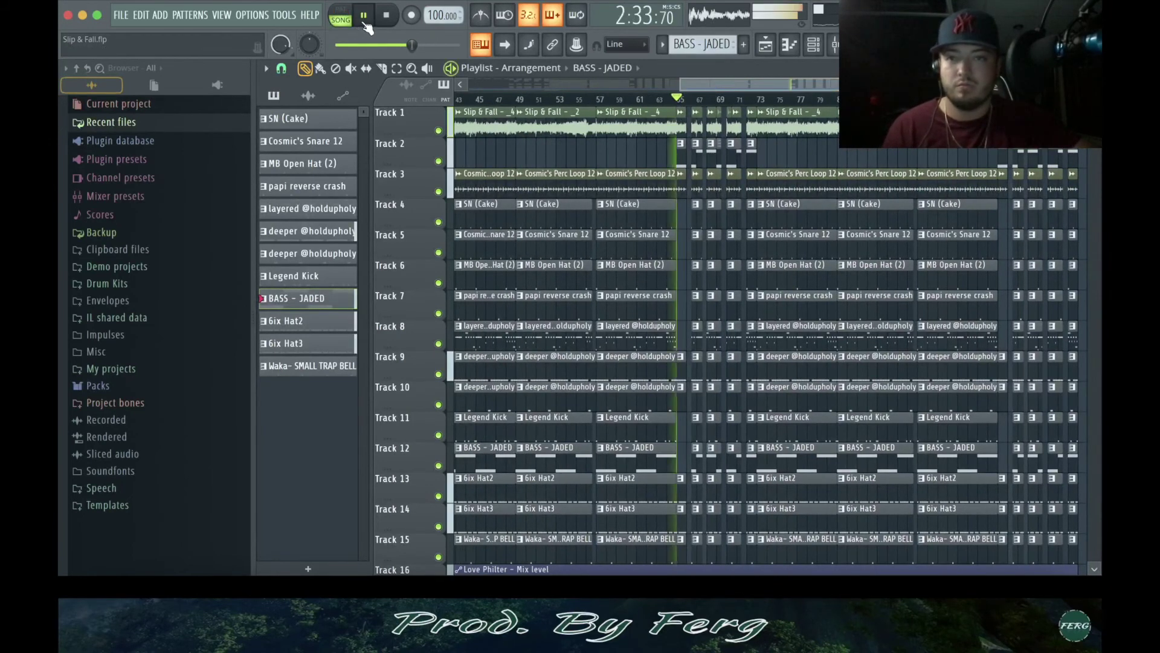
left_click(752, 99)
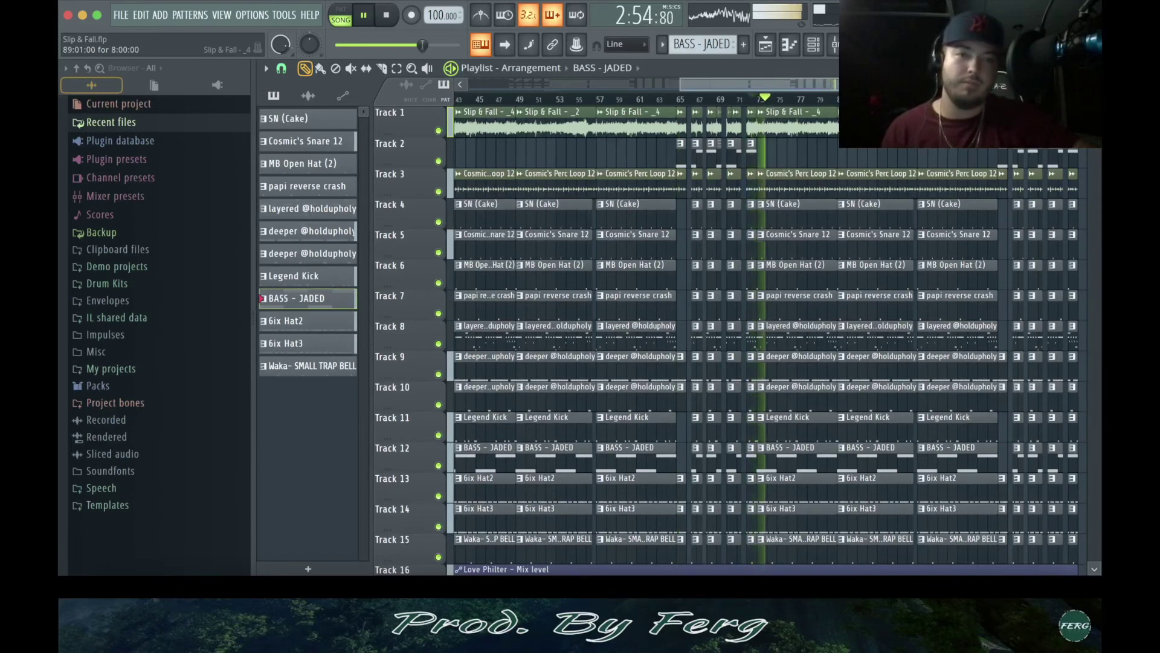
left_click_drag(1094, 98, 1095, 91)
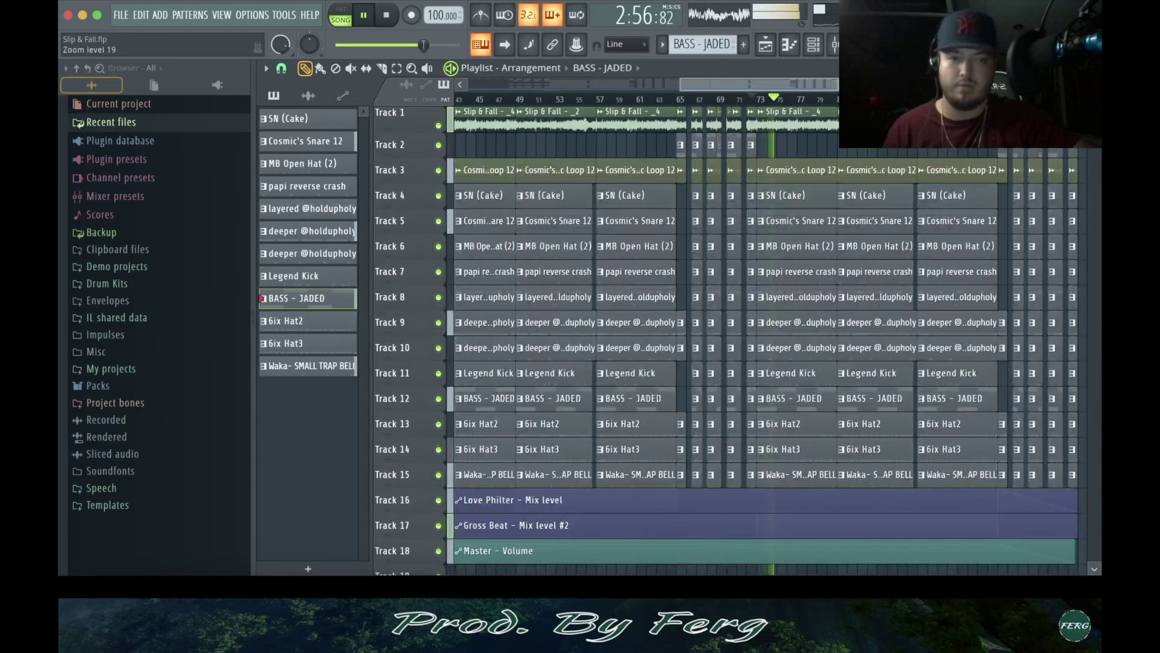
key("space")
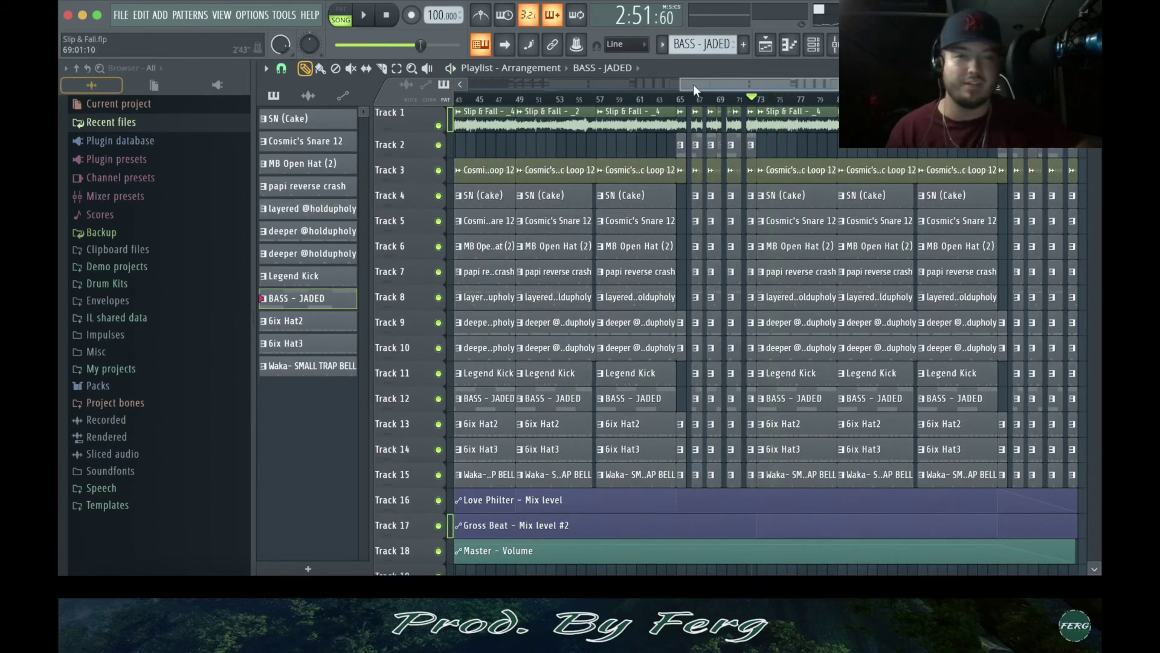
Examine the layout of the complete arrangement from bar 1 to the end in the playlist
left_click_drag(684, 86, 539, 85)
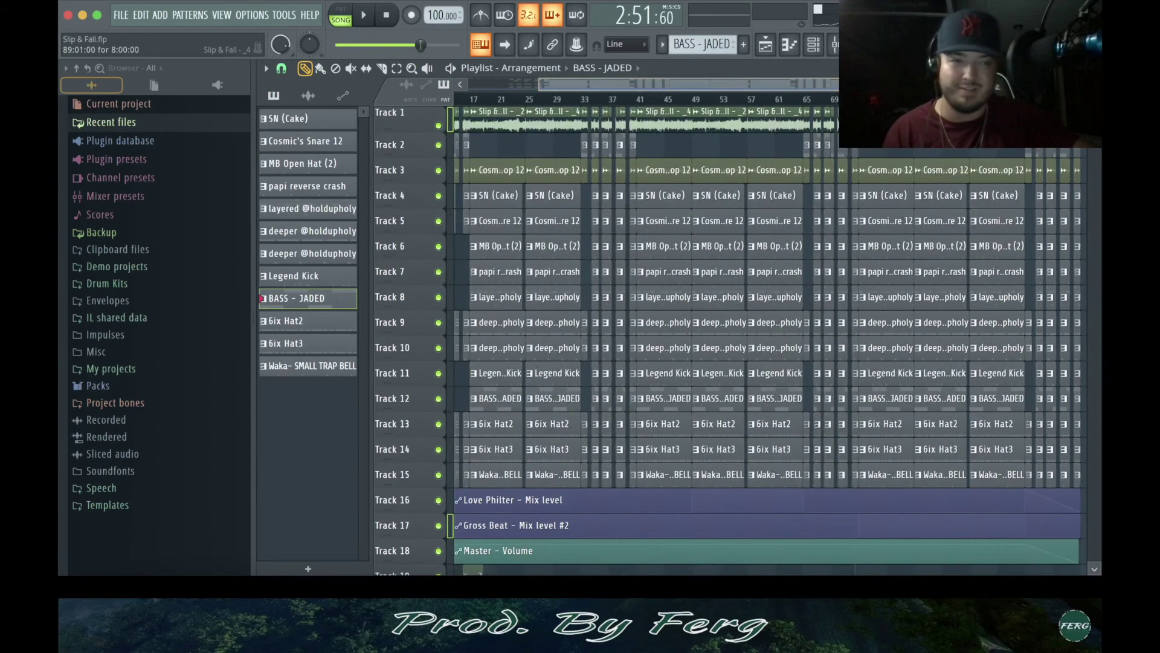
left_click_drag(919, 86, 846, 85)
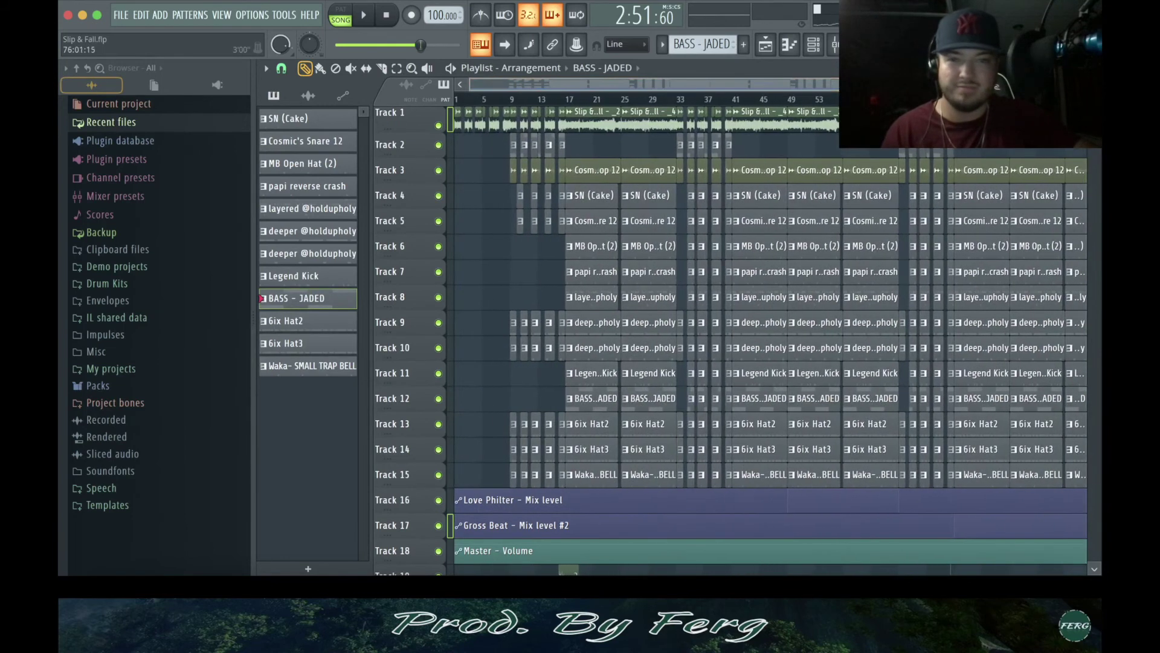
left_click_drag(928, 85, 1021, 85)
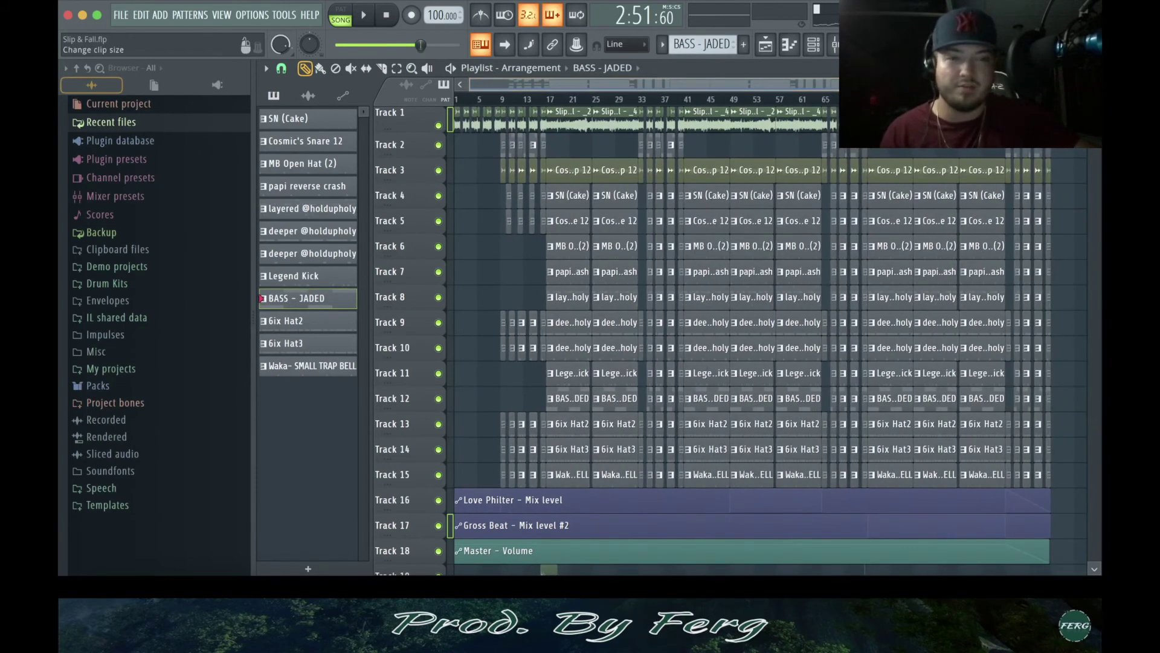
left_click_drag(1094, 100, 1095, 93)
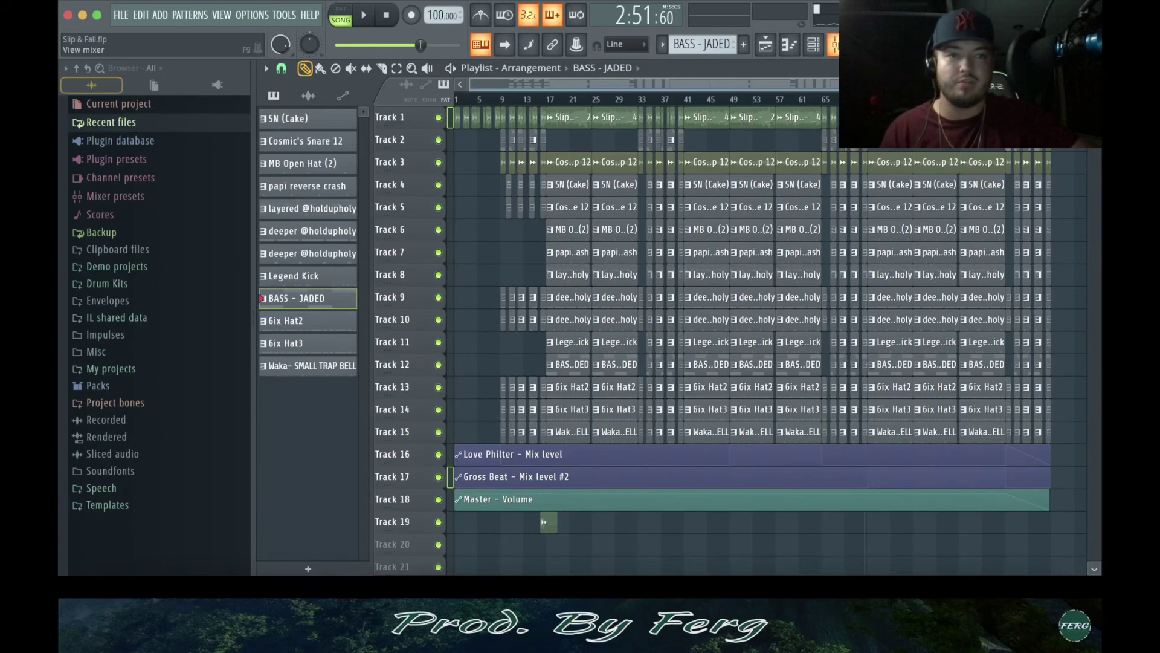
Inspect the Ozone Imager 2 and Fruity parametric EQ 2 on the Master track, and close the mixer
left_click(835, 44)
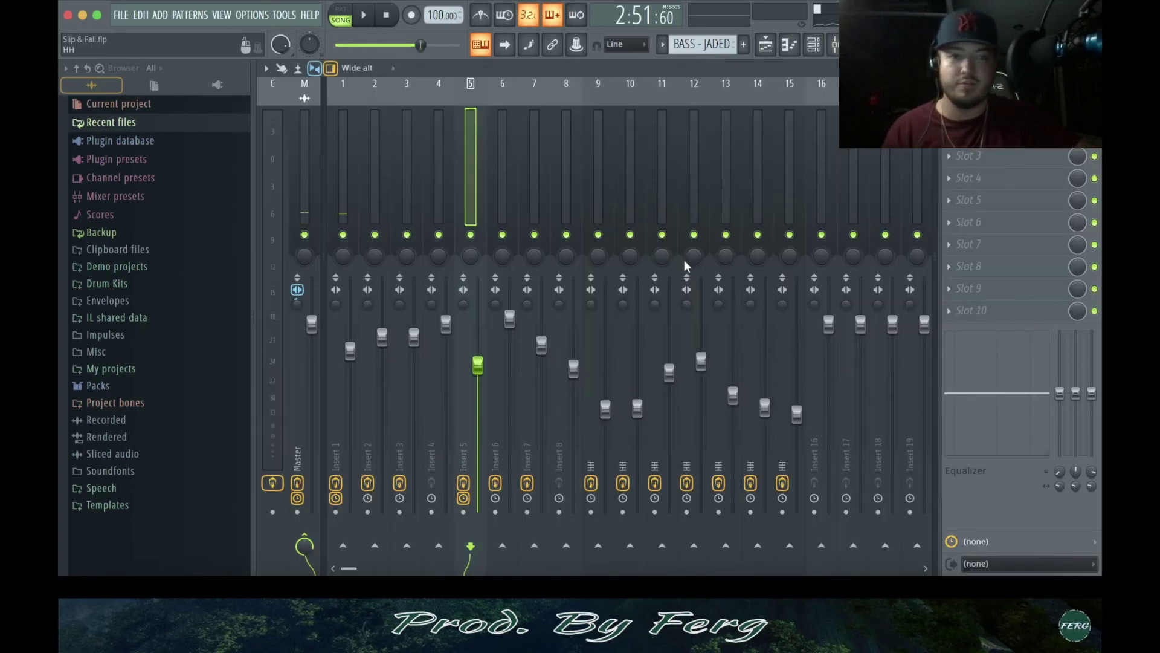
left_click(310, 110)
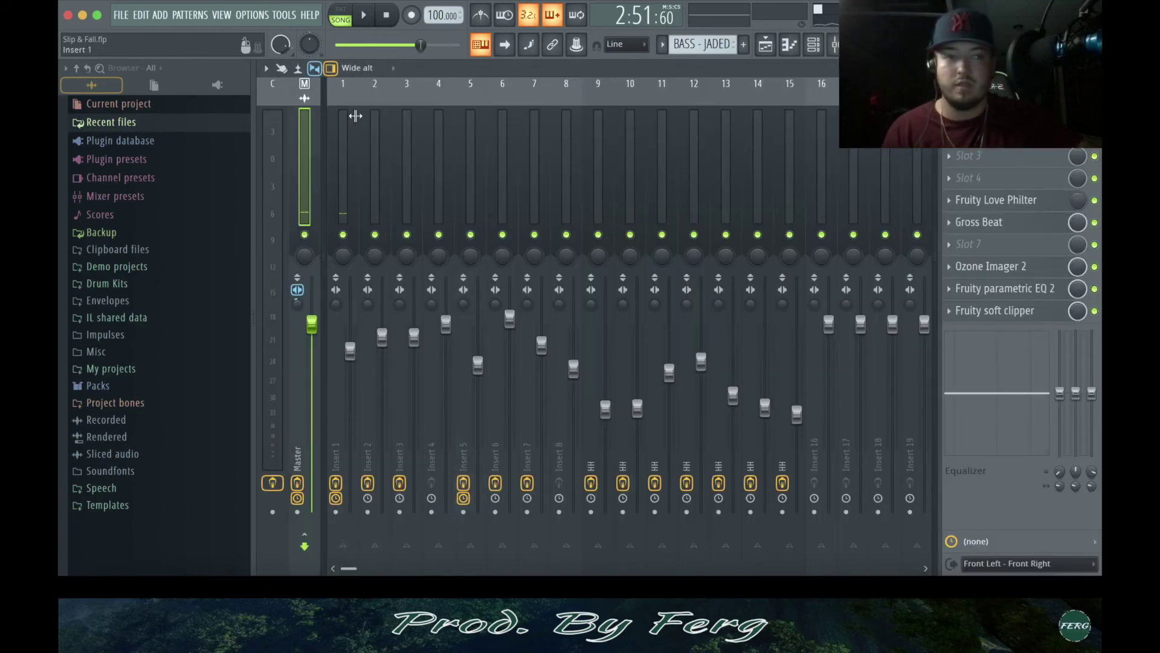
left_click(1010, 268)
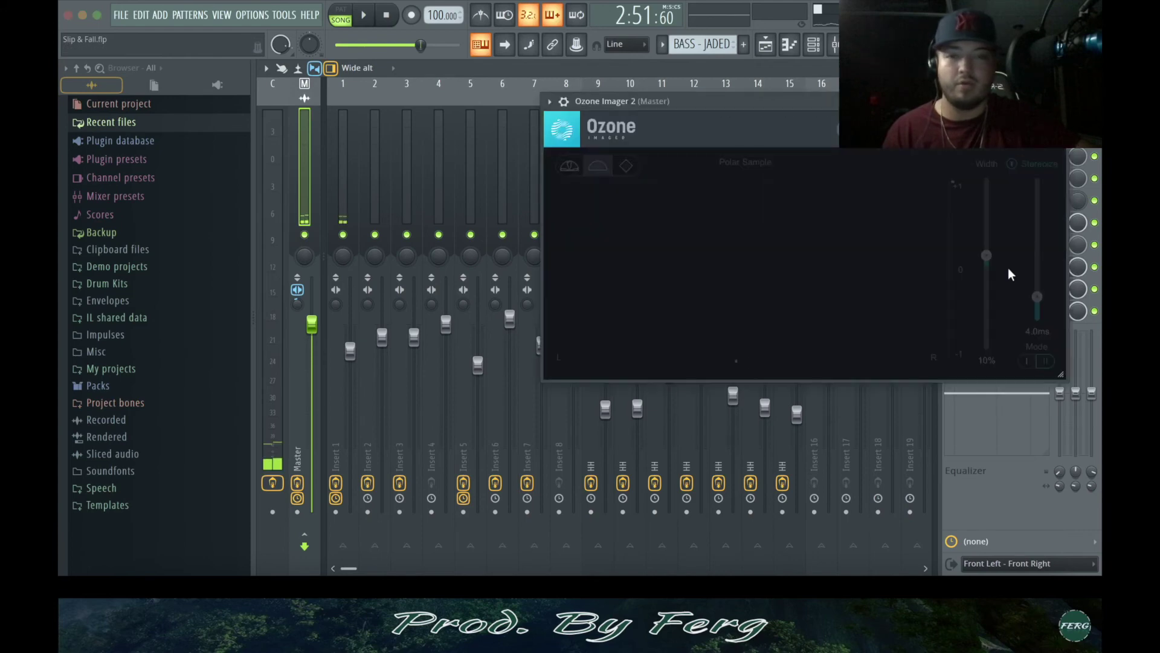
left_click(1058, 101)
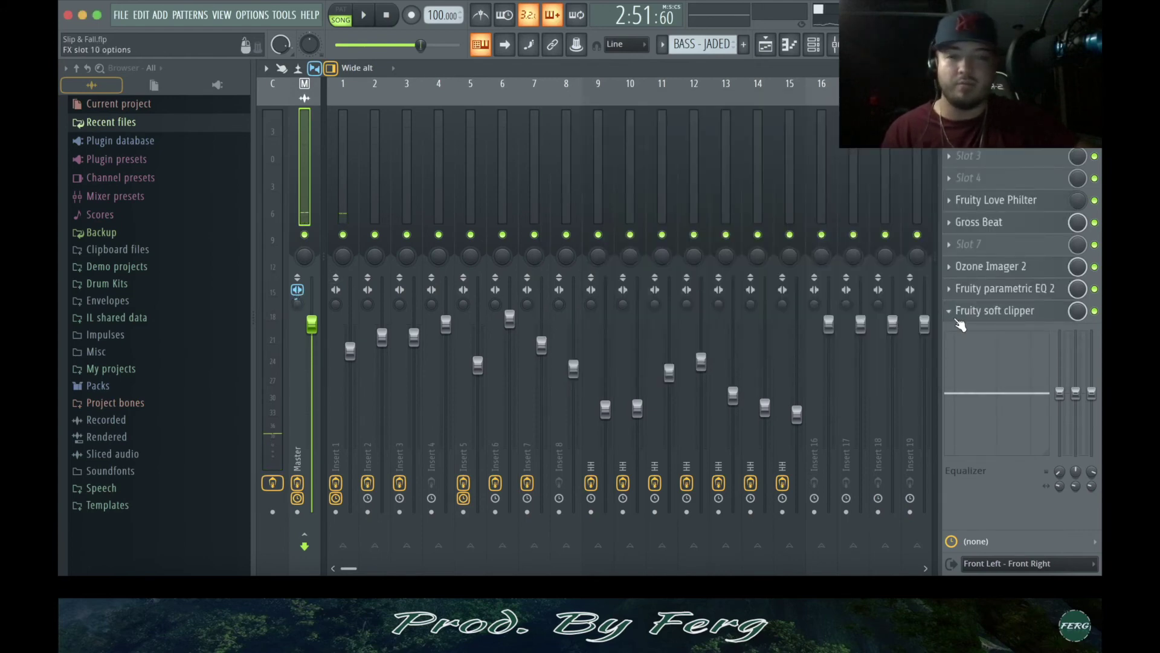
left_click(1031, 290)
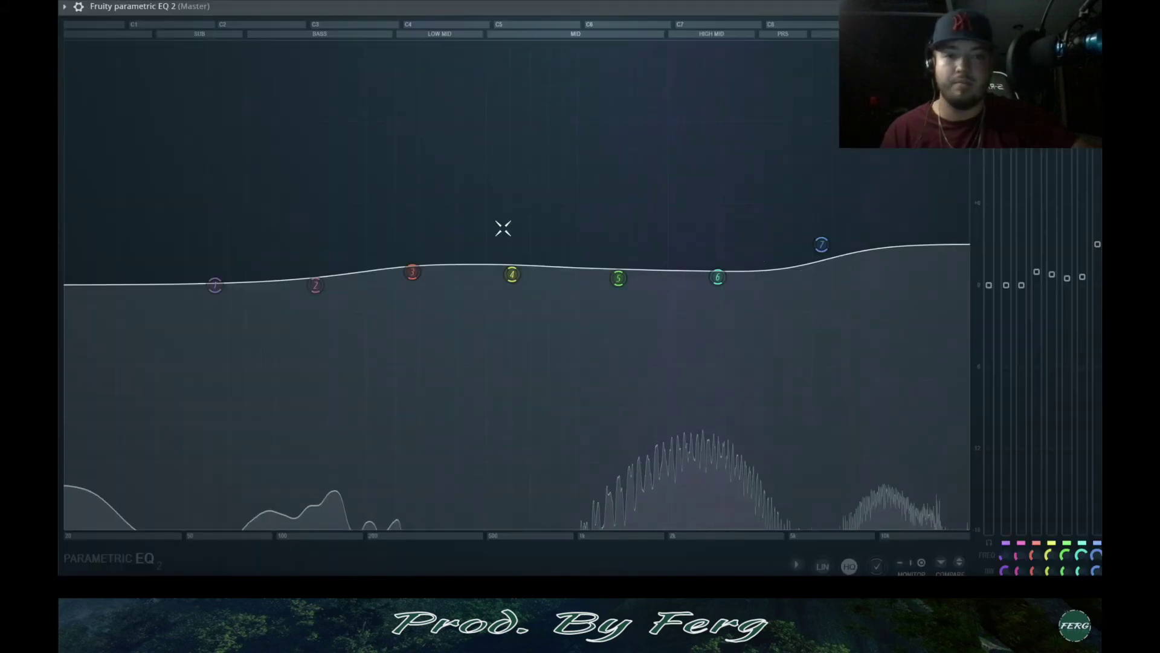
left_click(1090, 6)
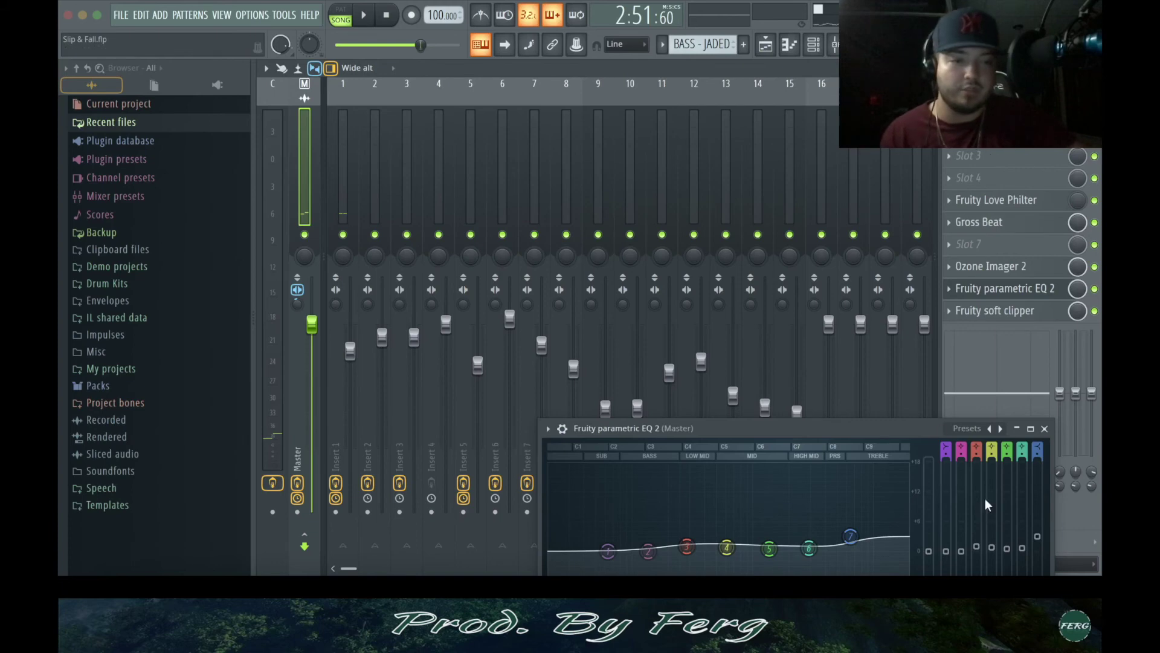
left_click(1045, 428)
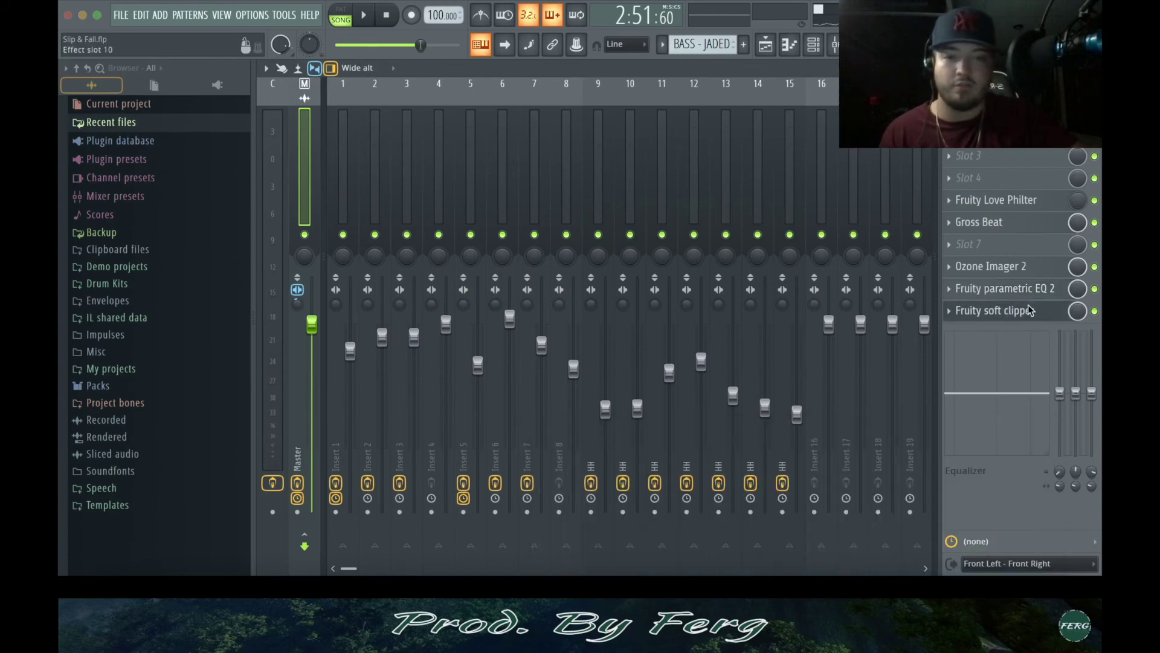
left_click(1093, 68)
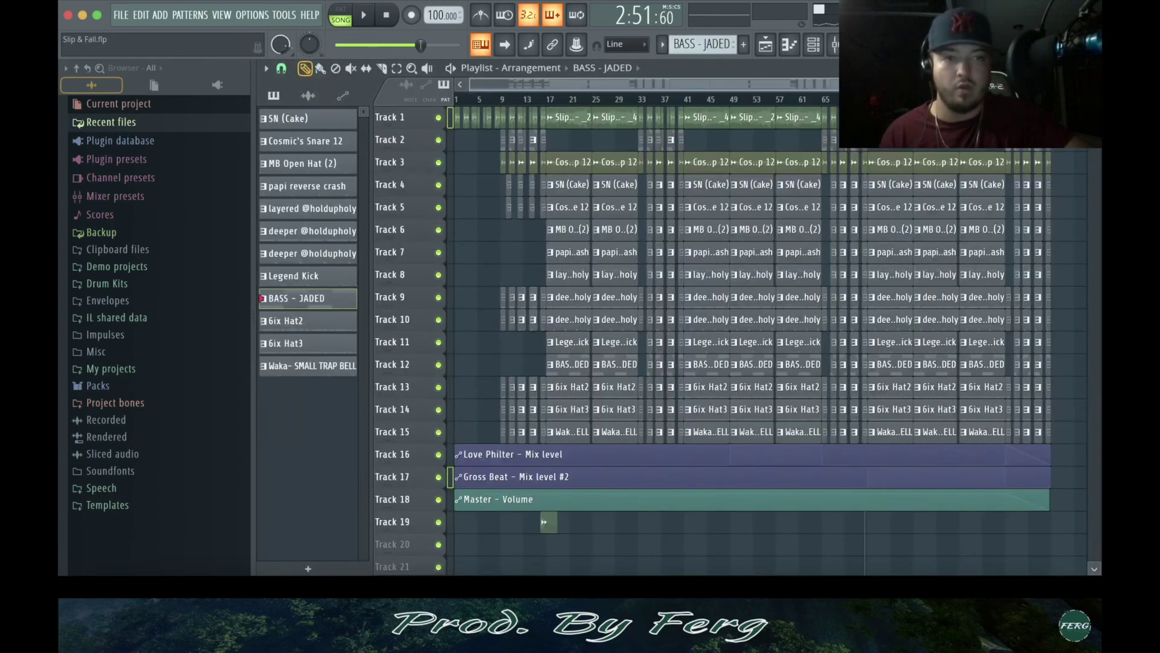
Move the playback position back to the start of the arrangement
left_click_drag(1094, 85, 1097, 89)
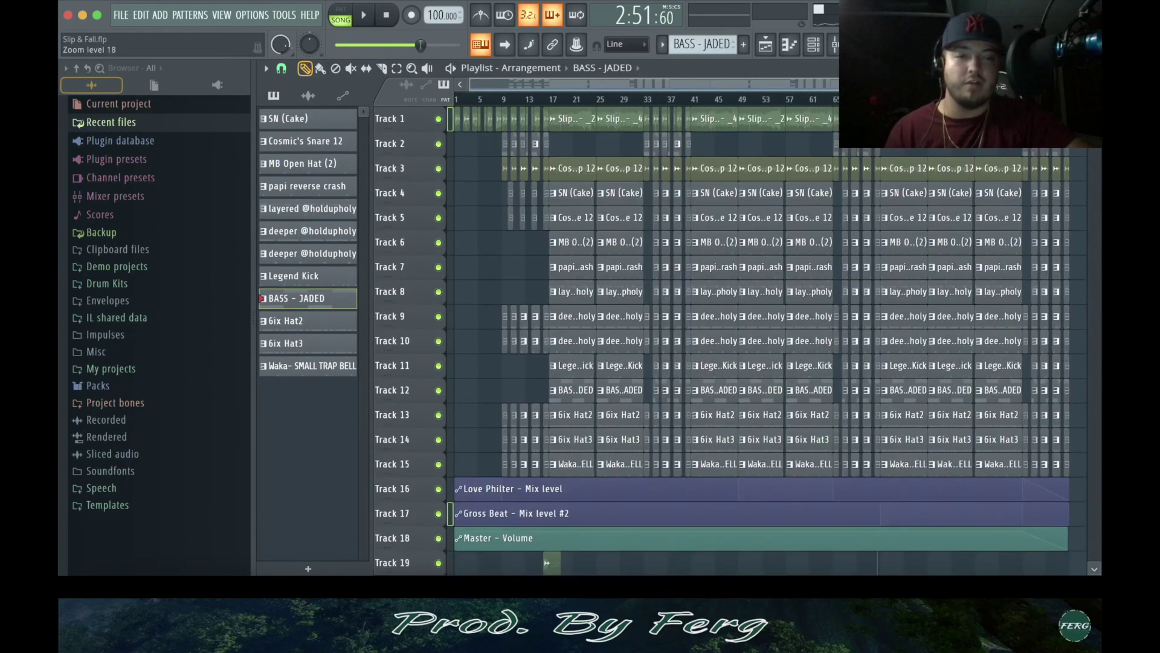
left_click_drag(880, 99, 436, 104)
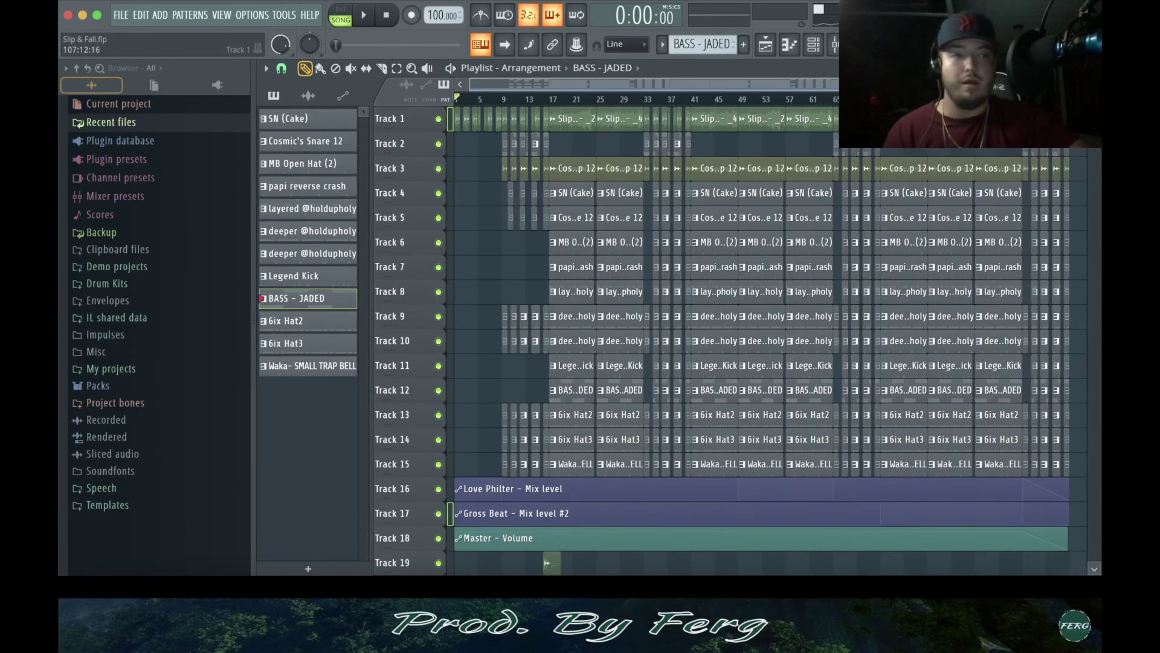
scroll(760, 342, "down", 3)
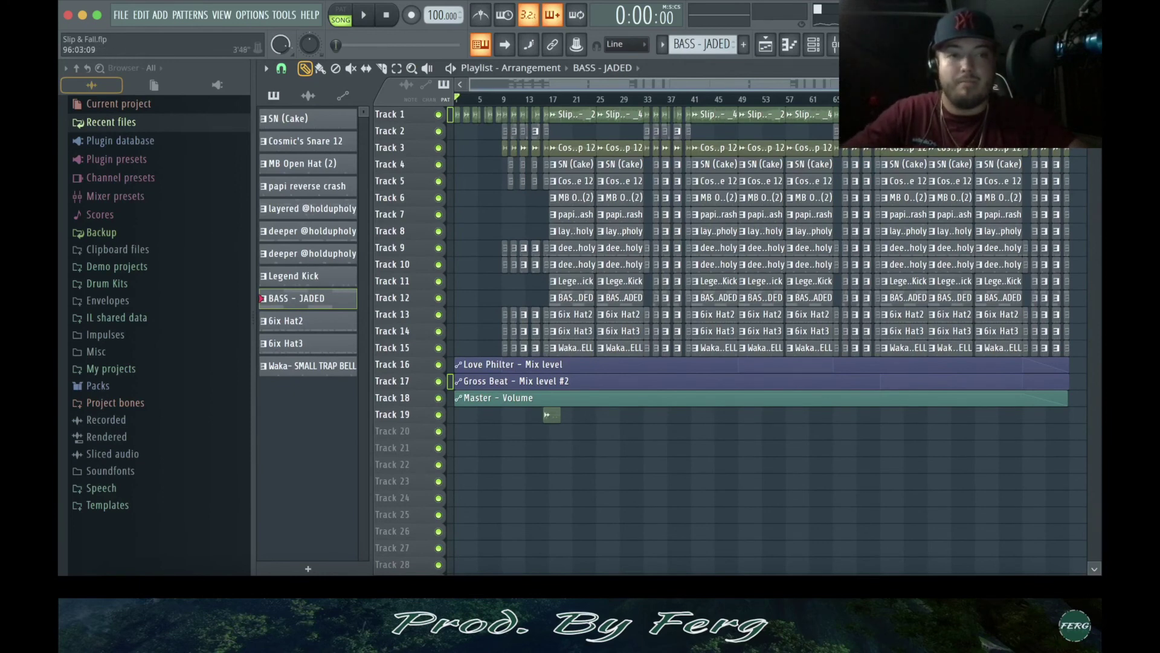
scroll(1009, 314, "down", 1)
scroll(760, 341, "up", 2)
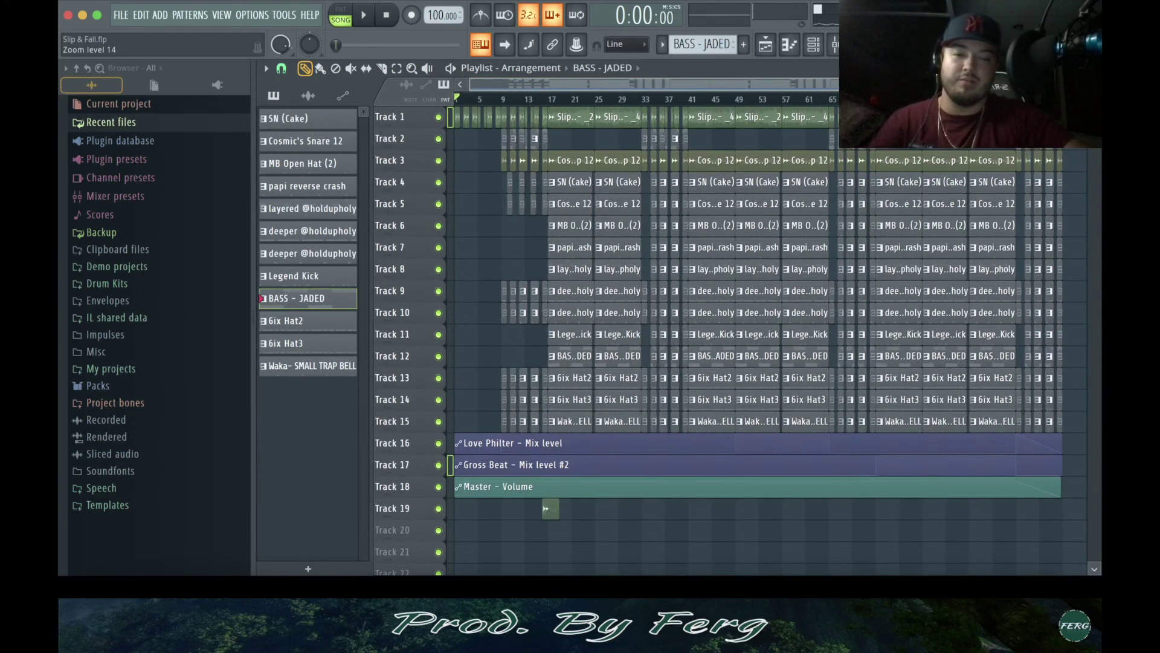
scroll(760, 314, "up", 1)
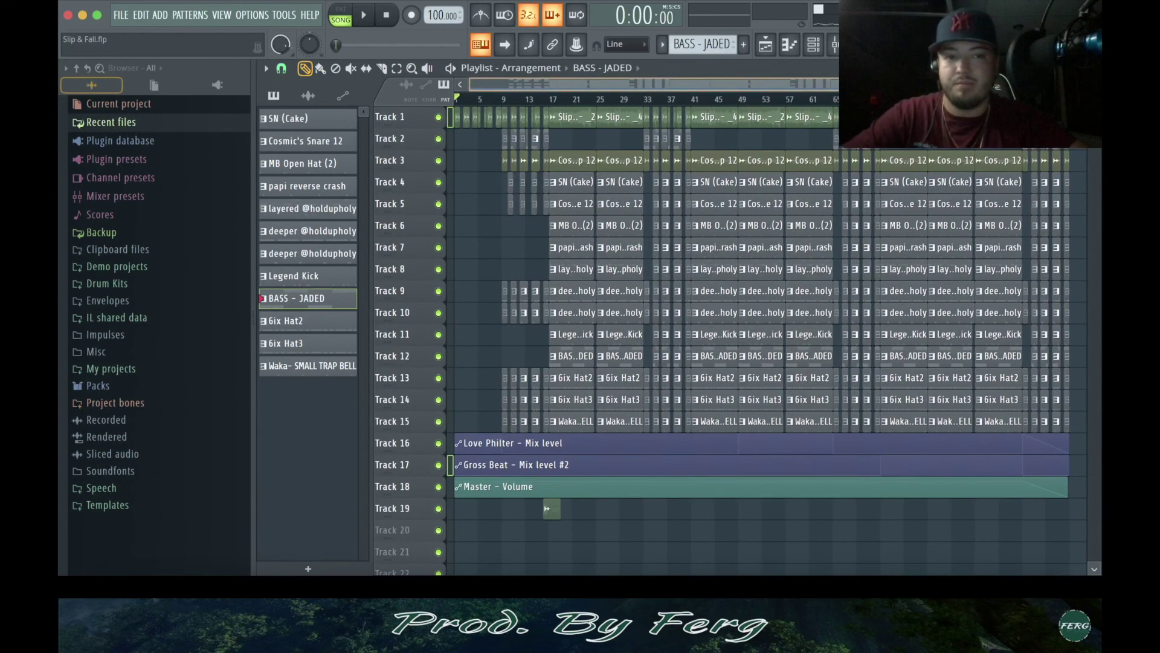